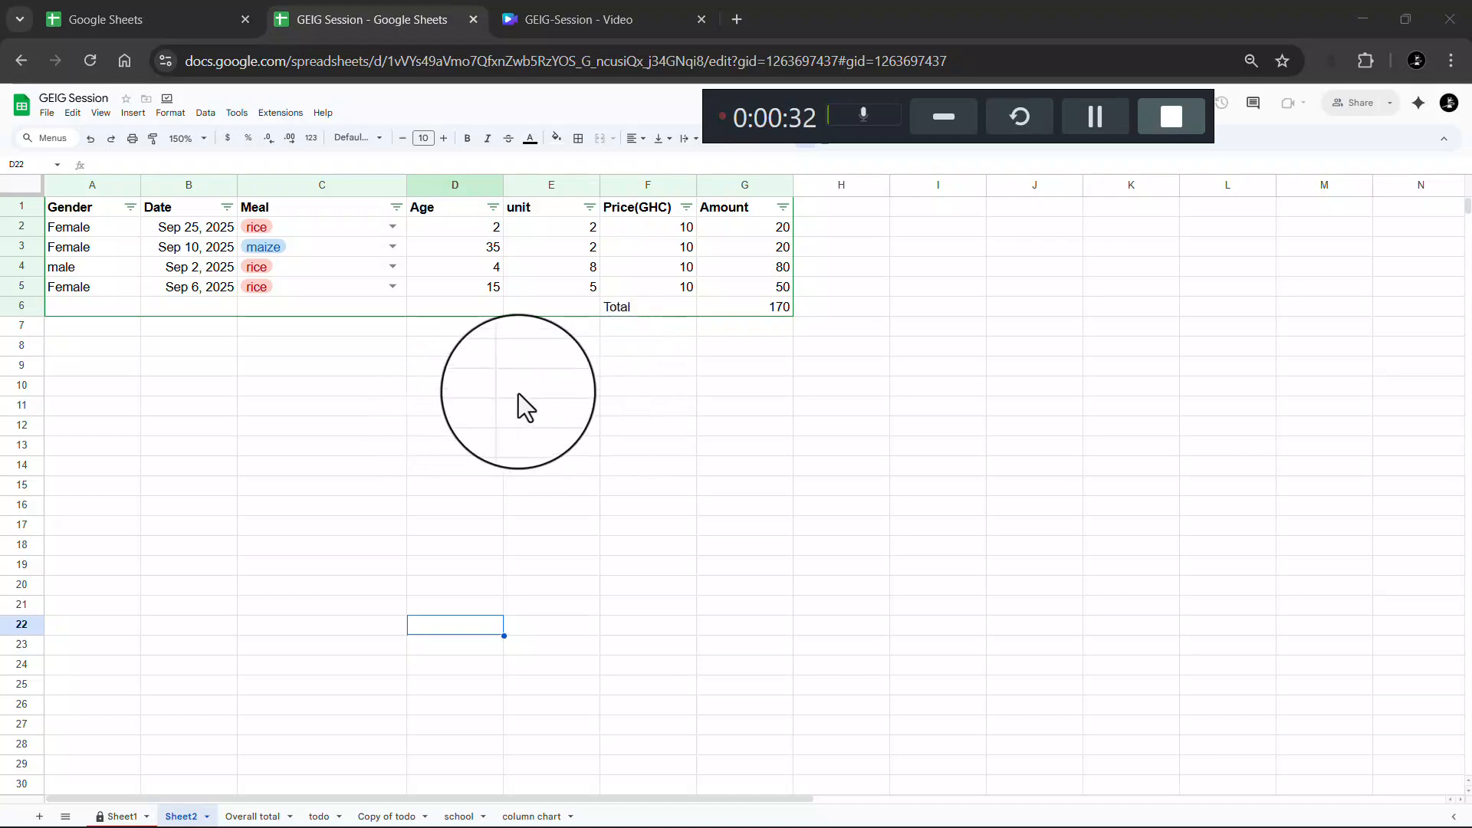
Look through the Overall total, Copy of todo, school and column chart sheets of GEIG Session, and return to Sheet1
{"action": "left_click", "coordinate": [252, 817]}
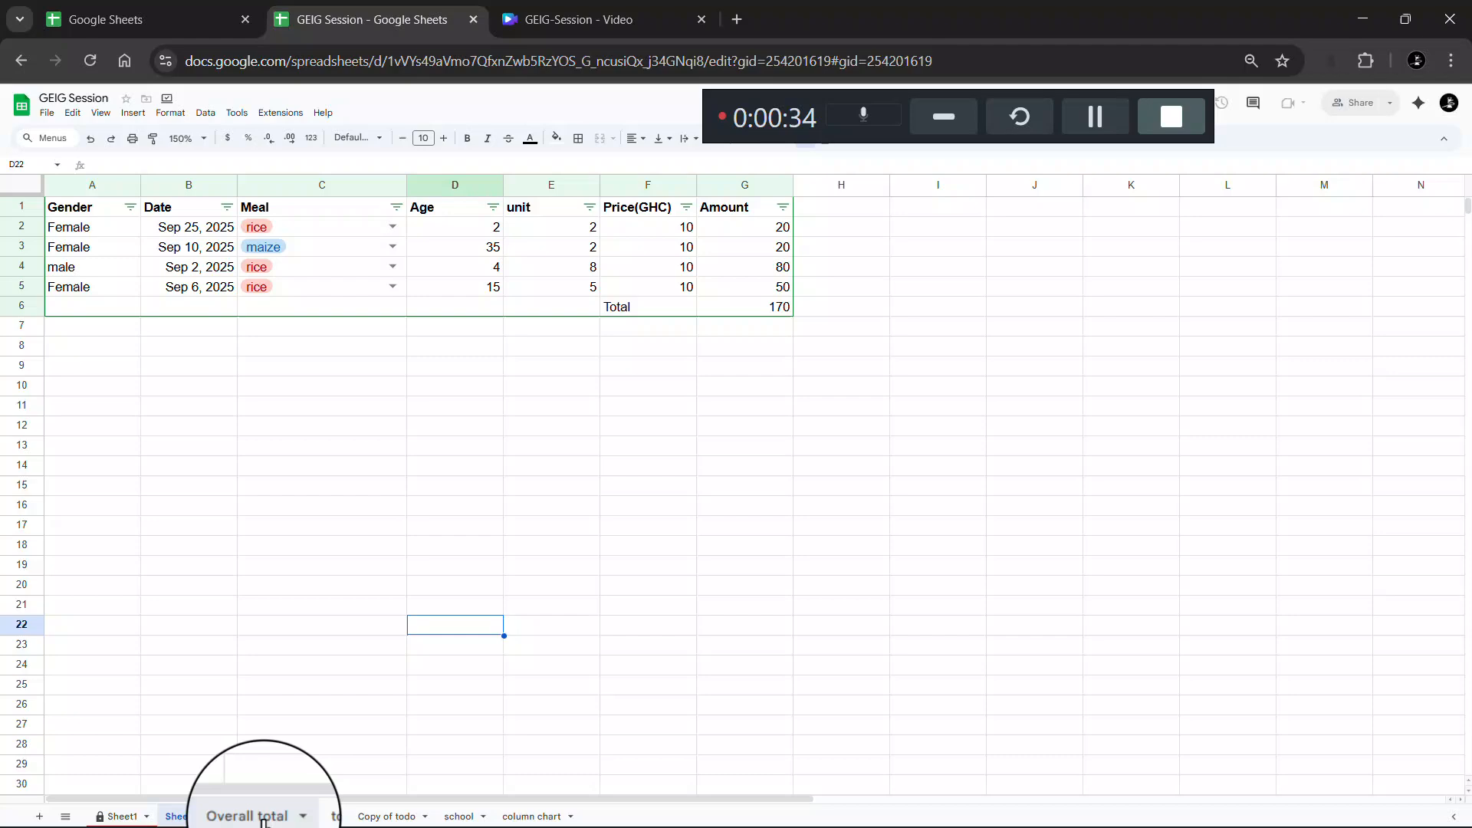
{"action": "left_click", "coordinate": [387, 818]}
{"action": "scroll", "coordinate": [703, 623], "scroll_direction": "right", "scroll_amount": 5}
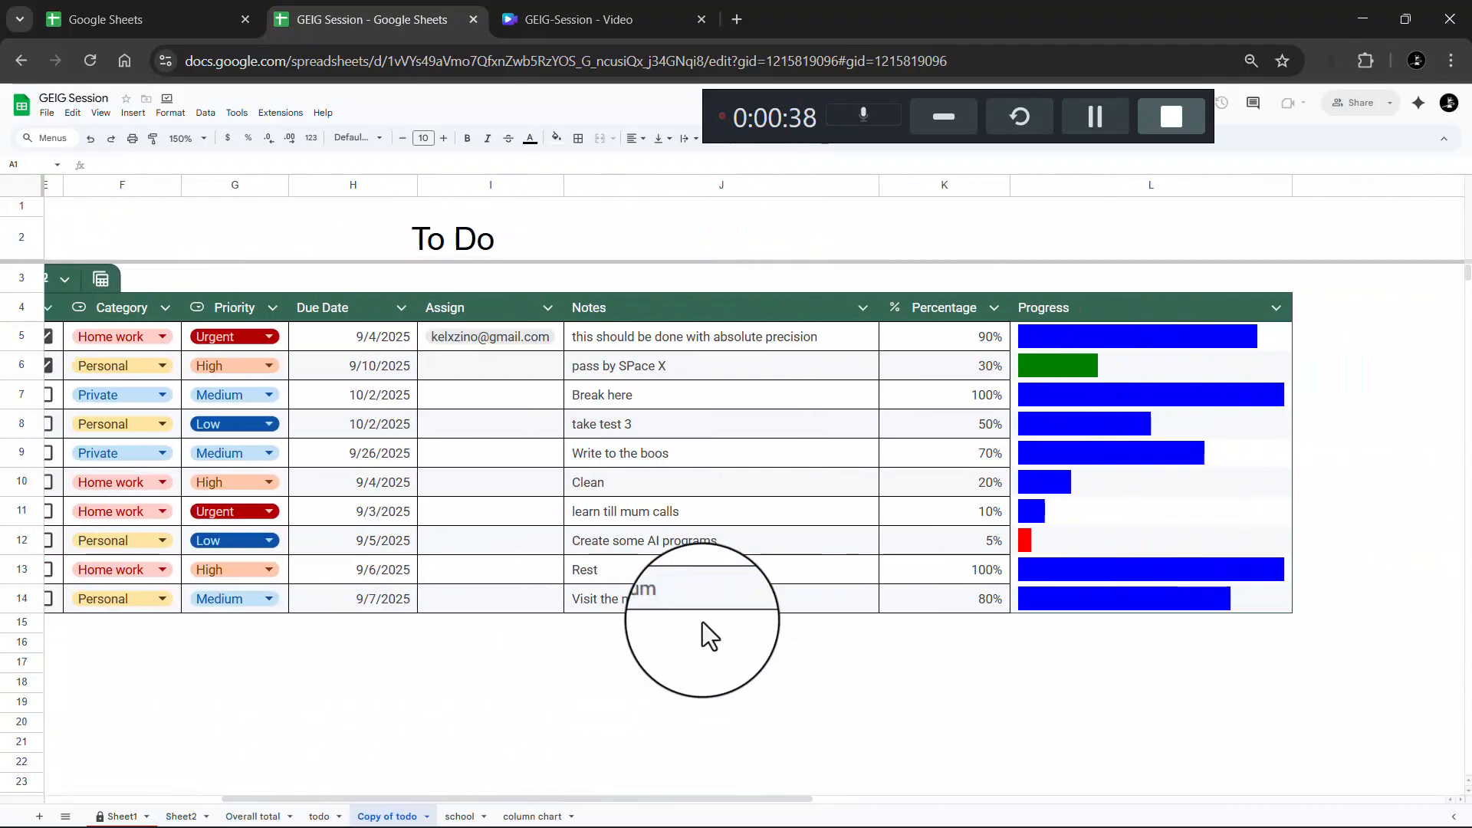
{"action": "scroll", "coordinate": [702, 622], "scroll_direction": "left", "scroll_amount": 3}
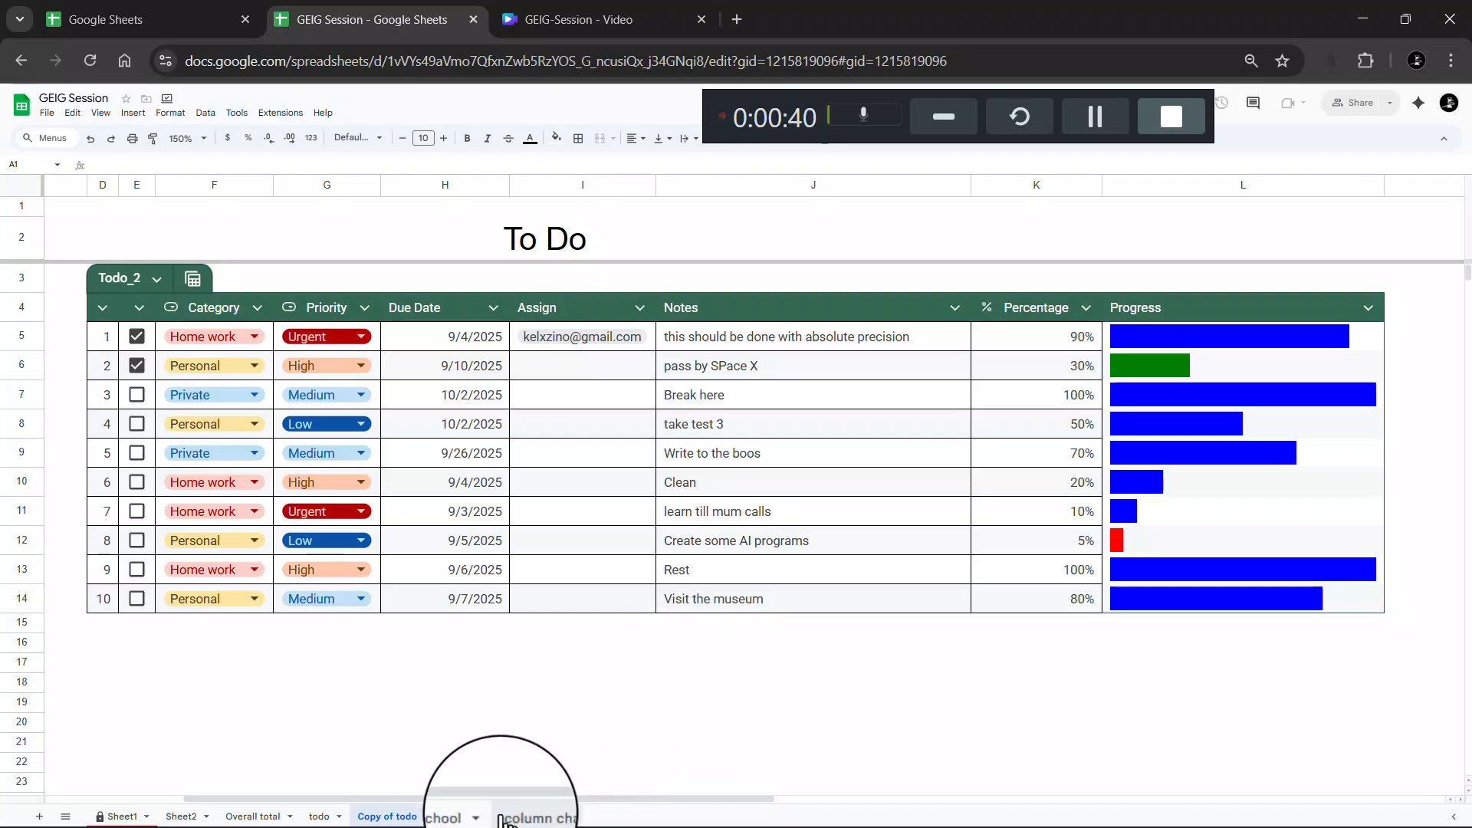
{"action": "left_click", "coordinate": [460, 818]}
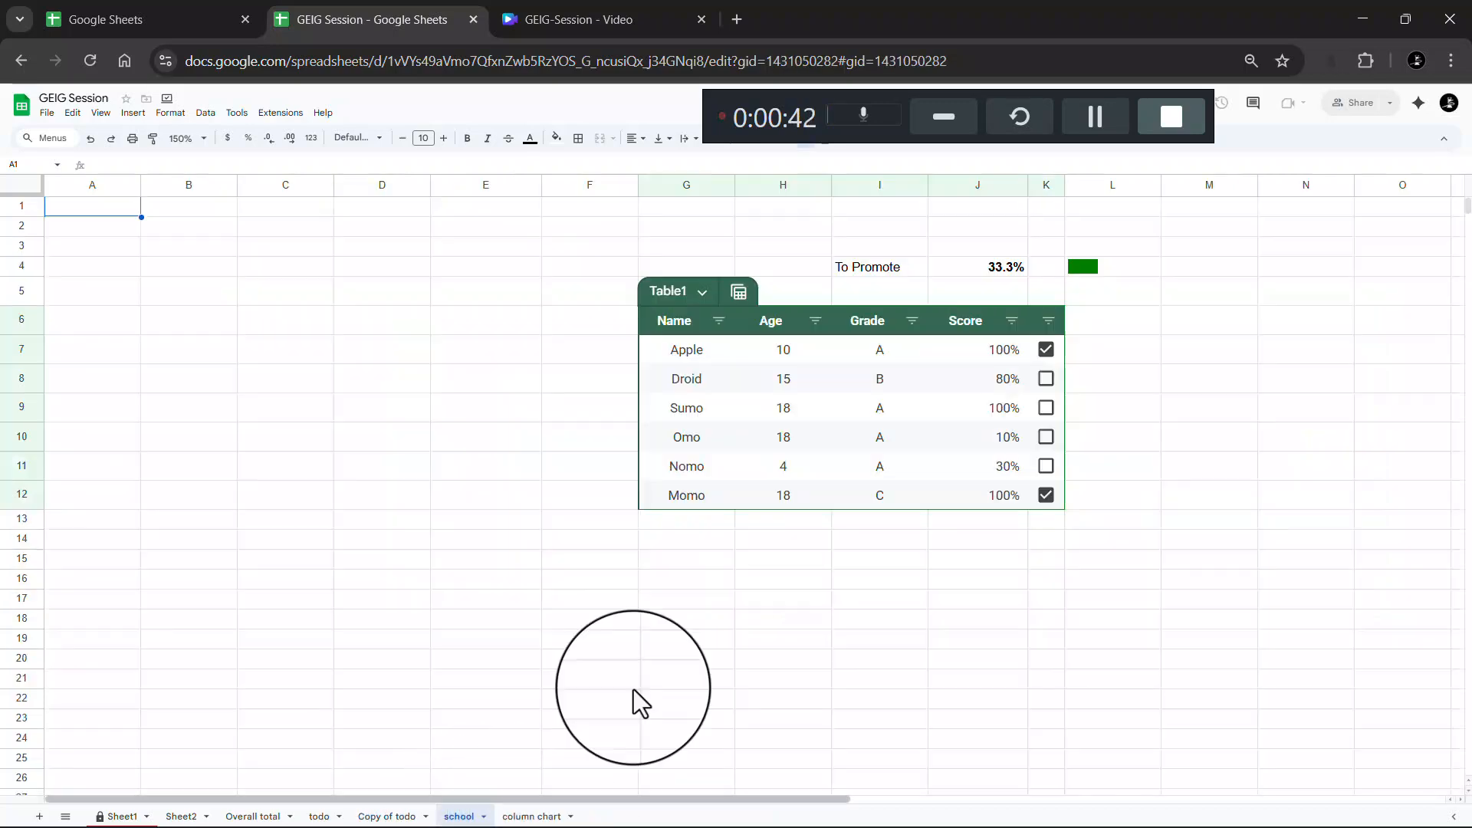
{"action": "left_click", "coordinate": [537, 816]}
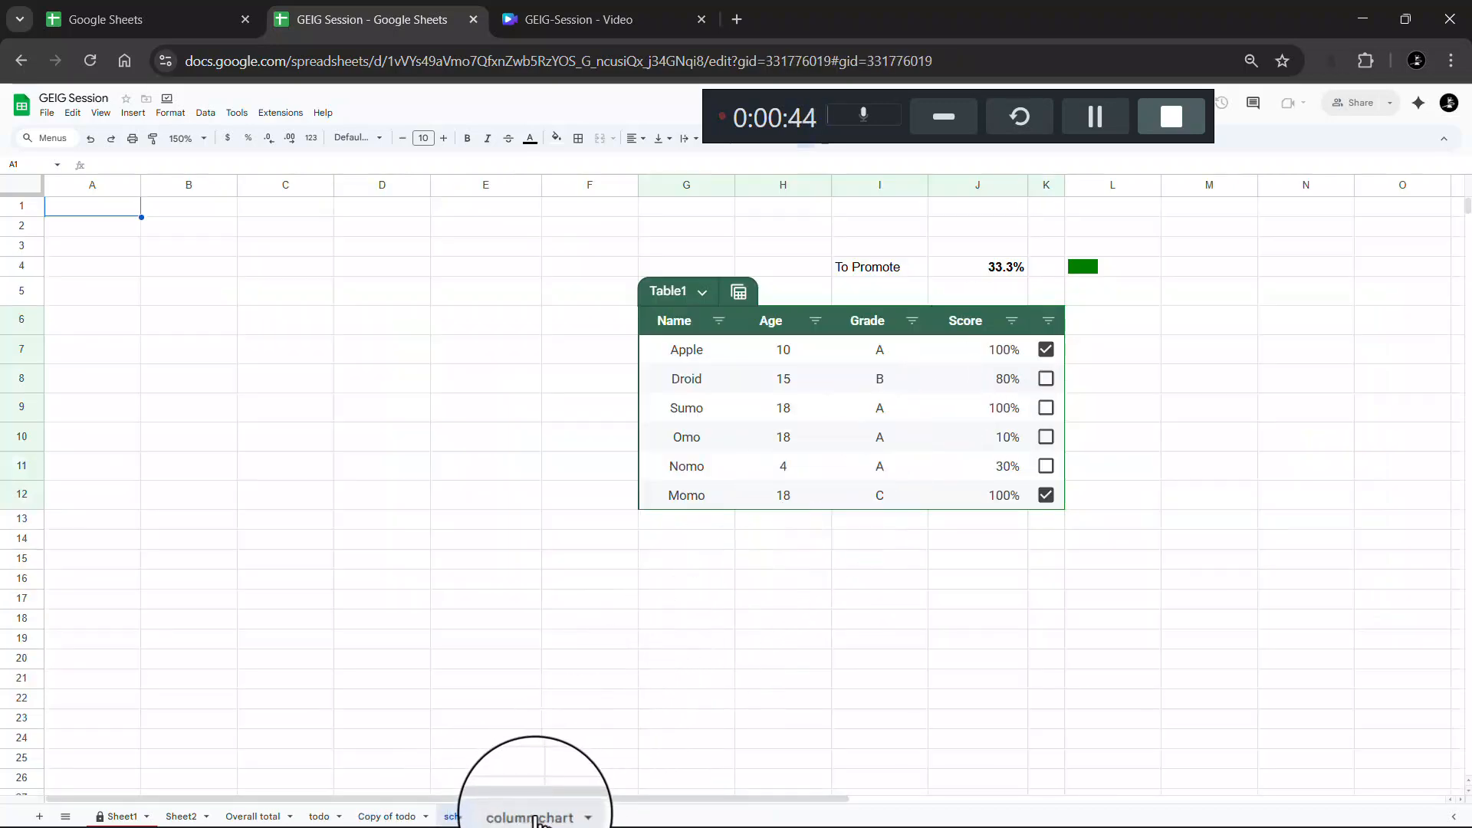
{"action": "scroll", "coordinate": [811, 596], "scroll_direction": "down", "scroll_amount": 6}
{"action": "scroll", "coordinate": [811, 596], "scroll_direction": "up", "scroll_amount": 5}
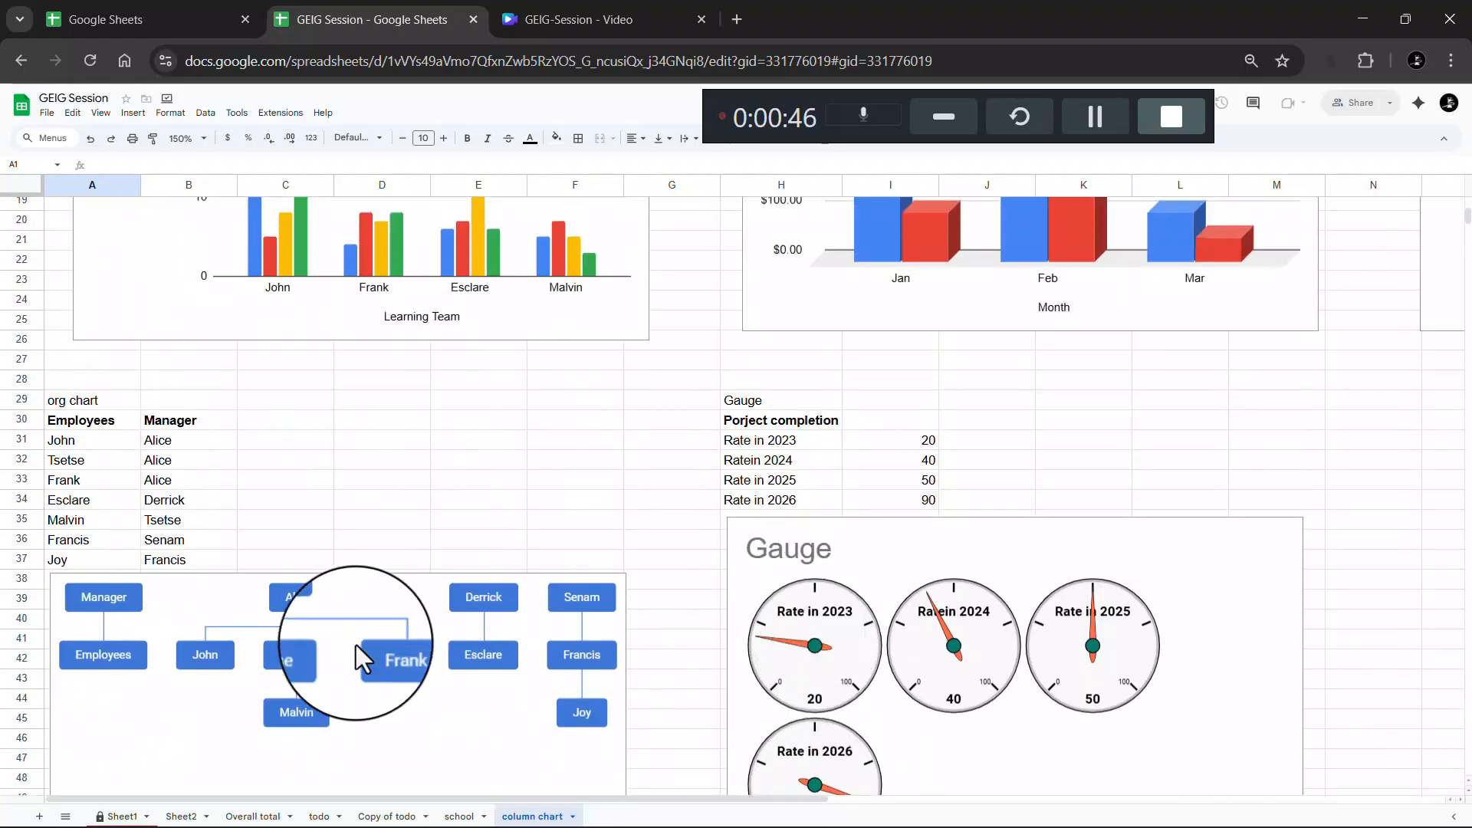
{"action": "scroll", "coordinate": [385, 707], "scroll_direction": "down", "scroll_amount": 4}
{"action": "left_click", "coordinate": [119, 817]}
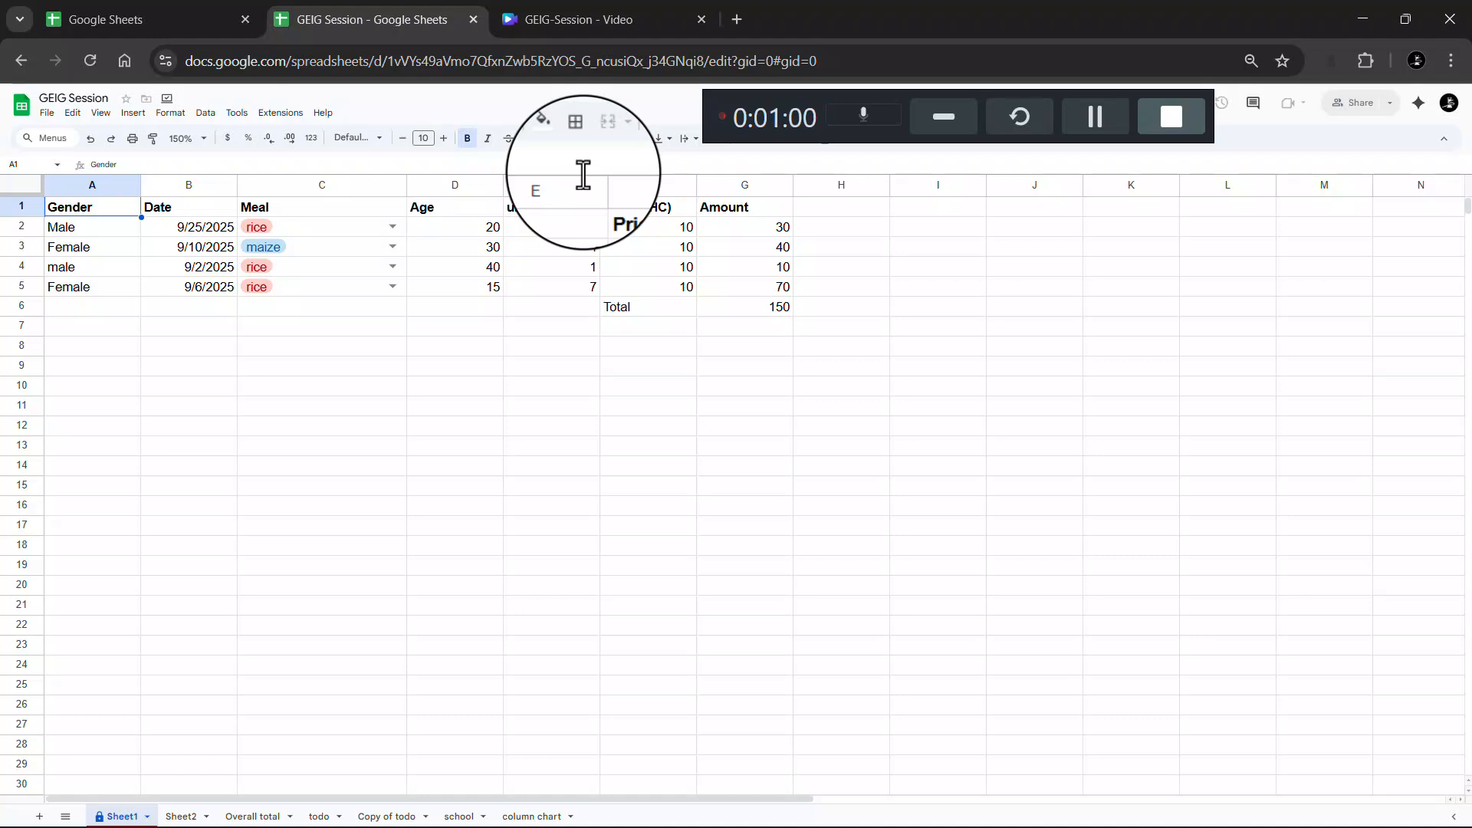
Show the Google Sheets home page, and find the Sheets entry among the Google apps on a new browser page
{"action": "left_click", "coordinate": [116, 17]}
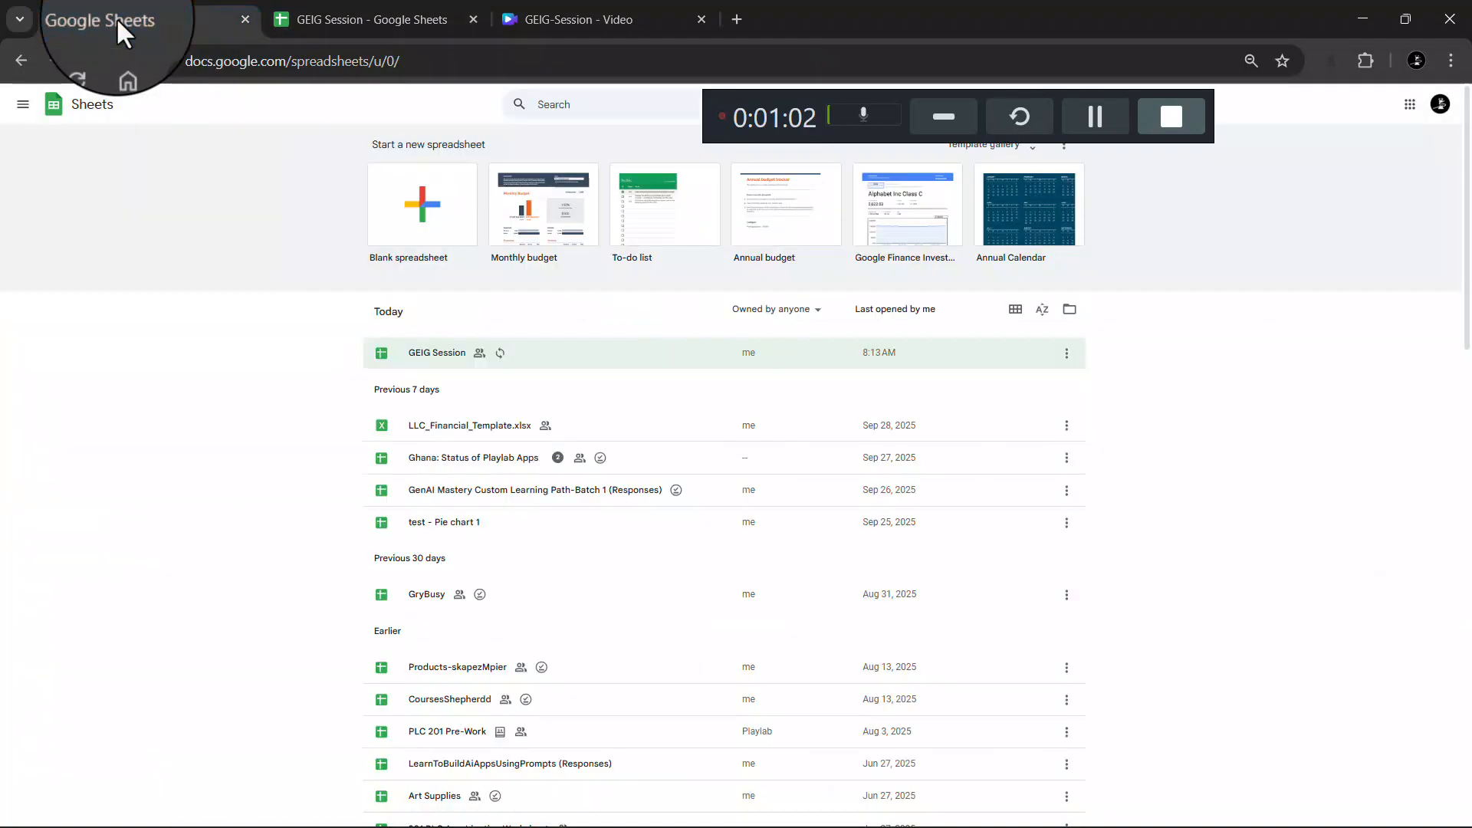
{"action": "left_click", "coordinate": [740, 19]}
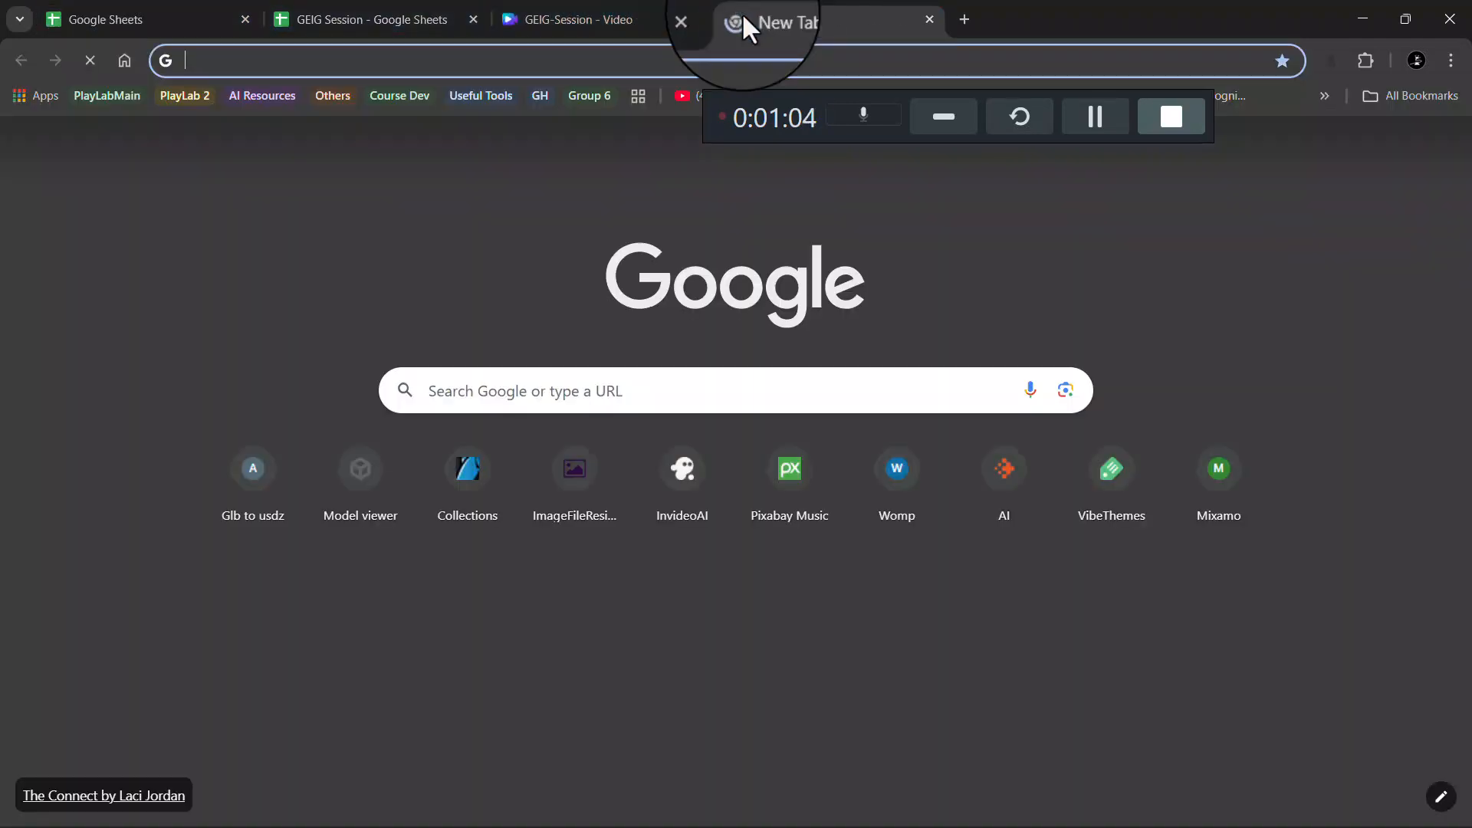
{"action": "left_click", "coordinate": [1088, 110]}
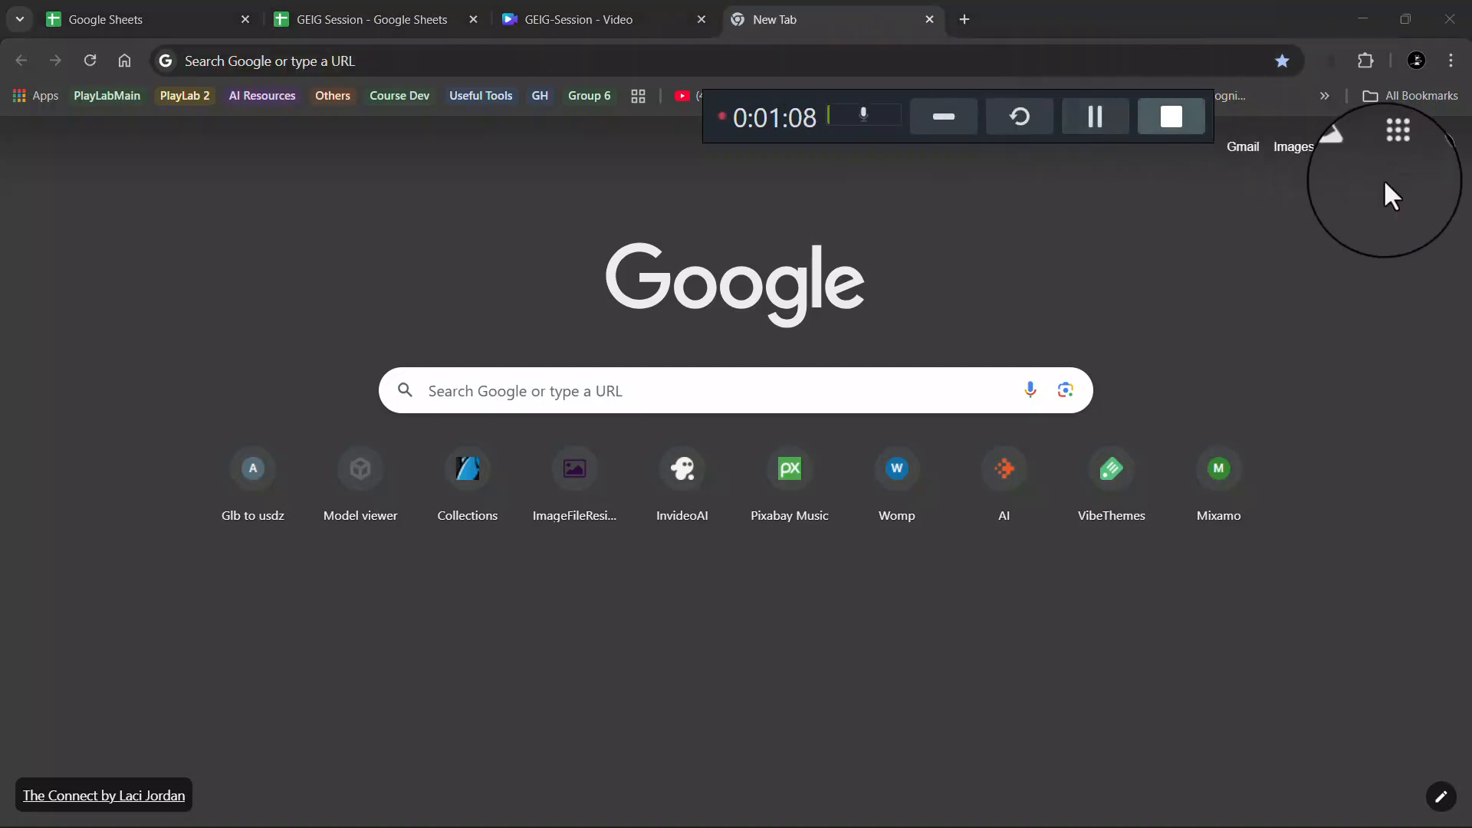
{"action": "left_click", "coordinate": [1394, 153]}
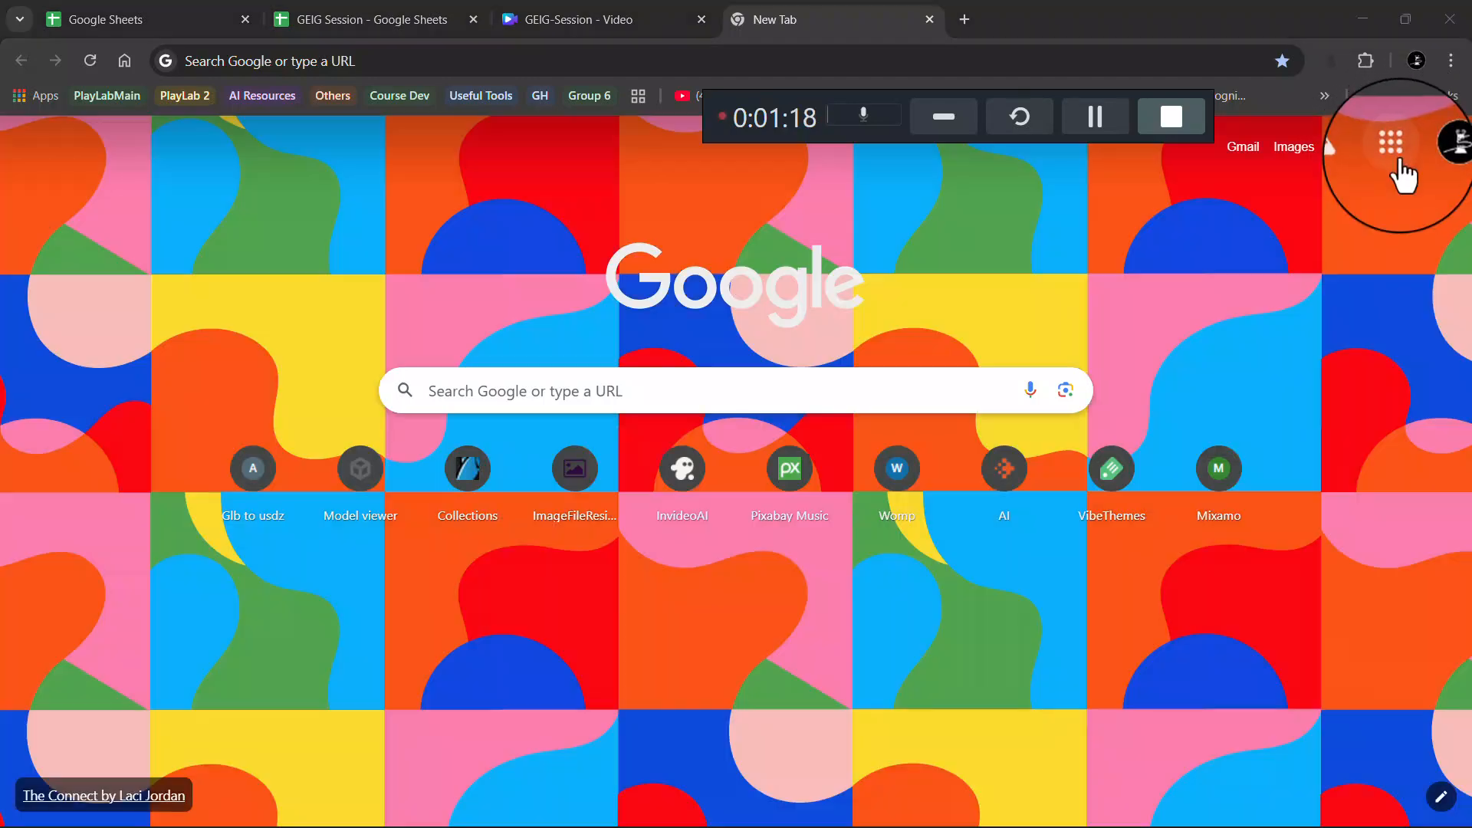
{"action": "left_click", "coordinate": [1394, 149]}
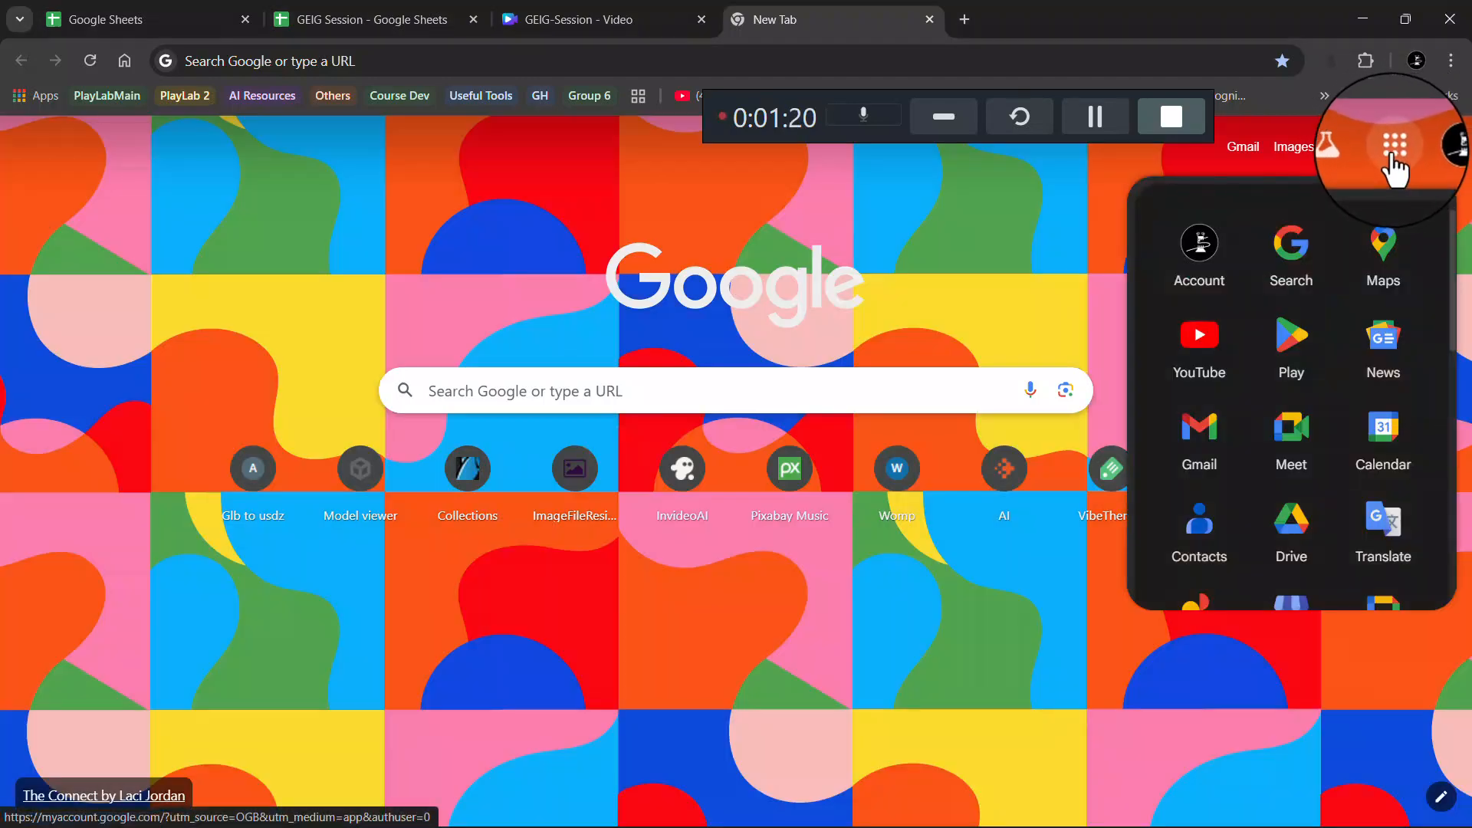
{"action": "scroll", "coordinate": [1302, 410], "scroll_direction": "down", "scroll_amount": 6}
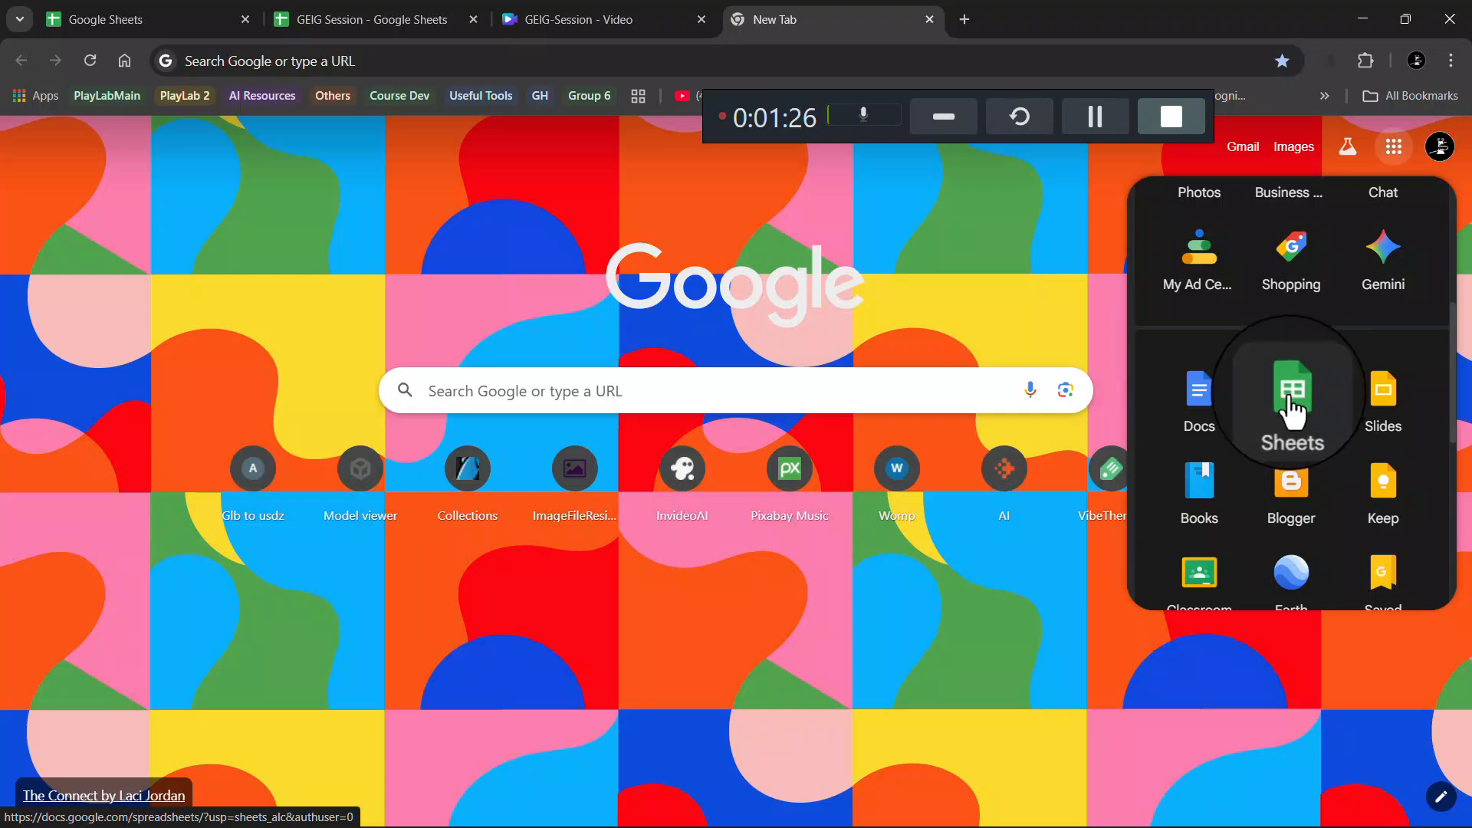
View the file options of LLC_Financial_Template.xlsx on the Sheets home page, and create a blank spreadsheet
{"action": "left_click", "coordinate": [196, 24]}
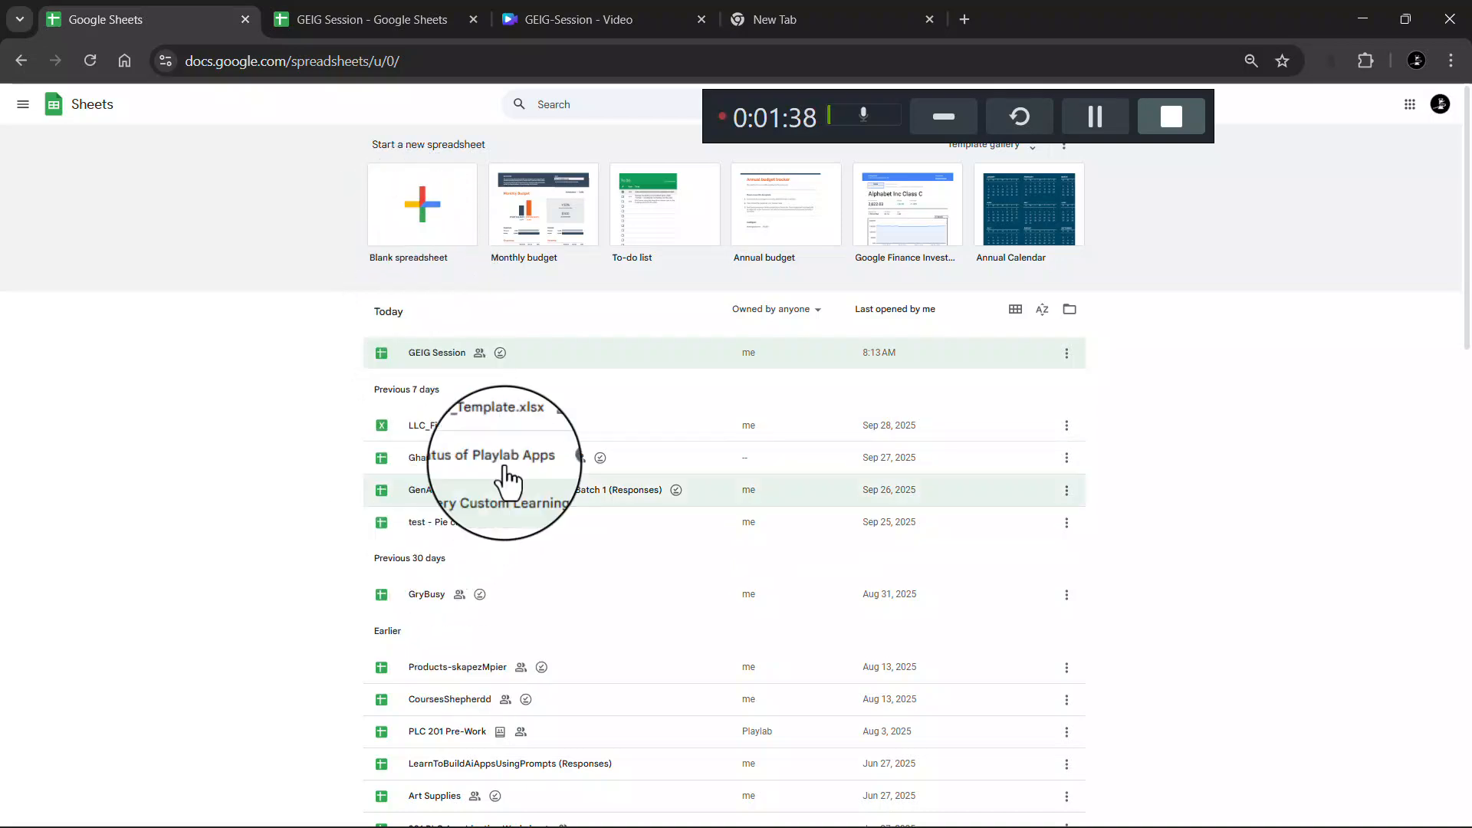
{"action": "left_click", "coordinate": [1066, 427]}
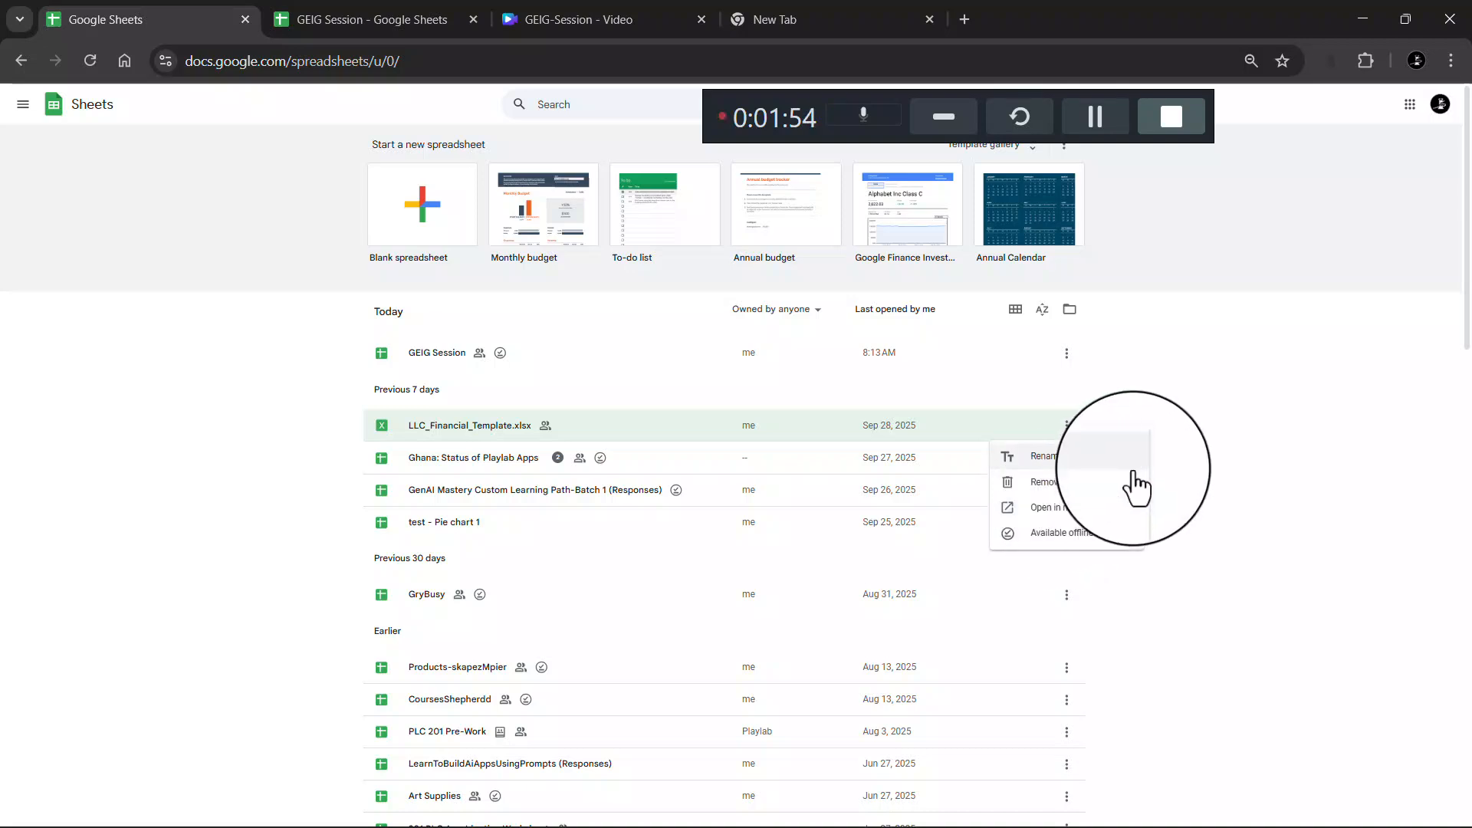
{"action": "left_click", "coordinate": [415, 198]}
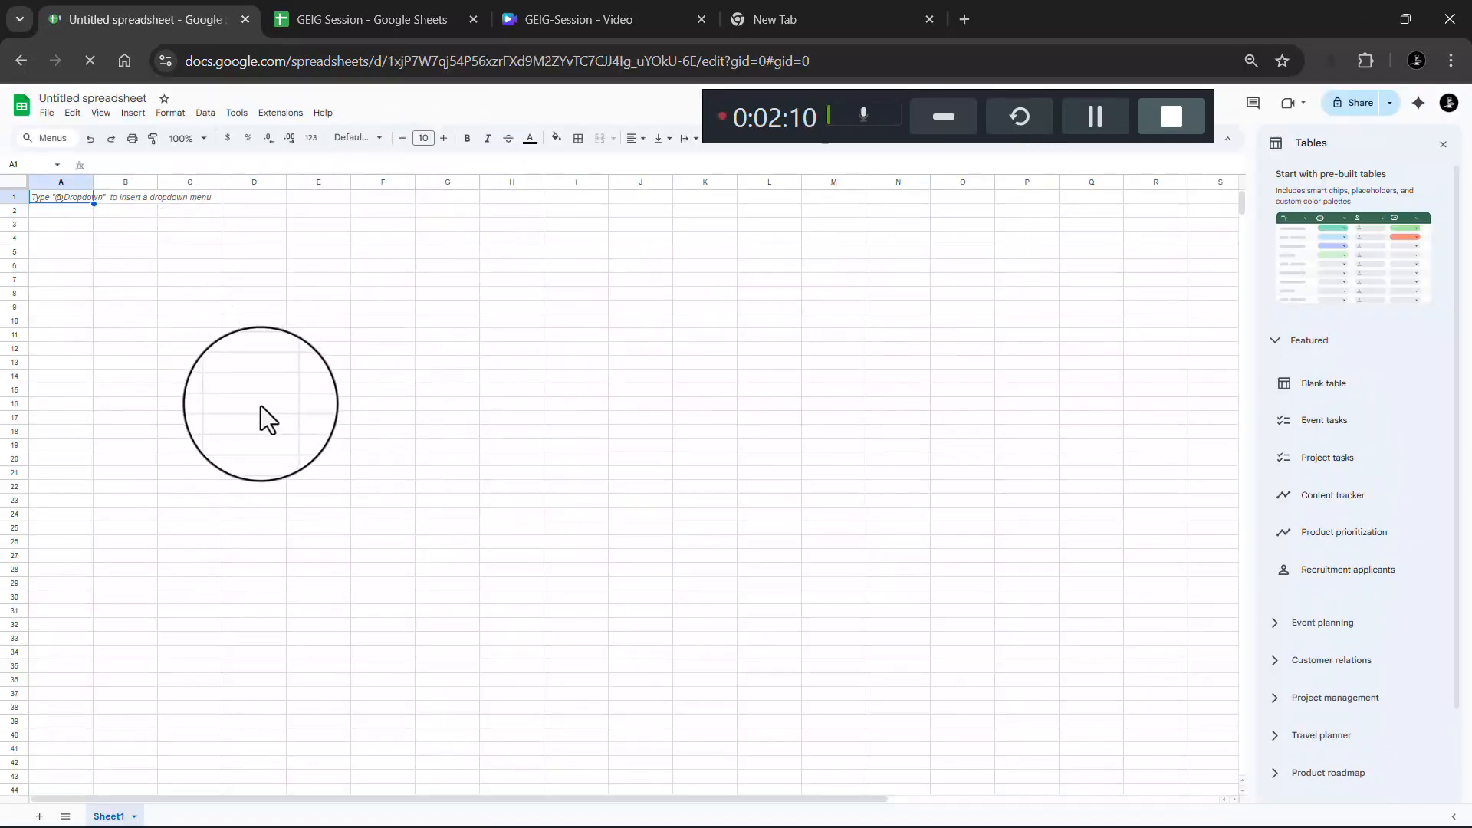
Rename the untitled spreadsheet as Test
{"action": "double_click", "coordinate": [124, 98]}
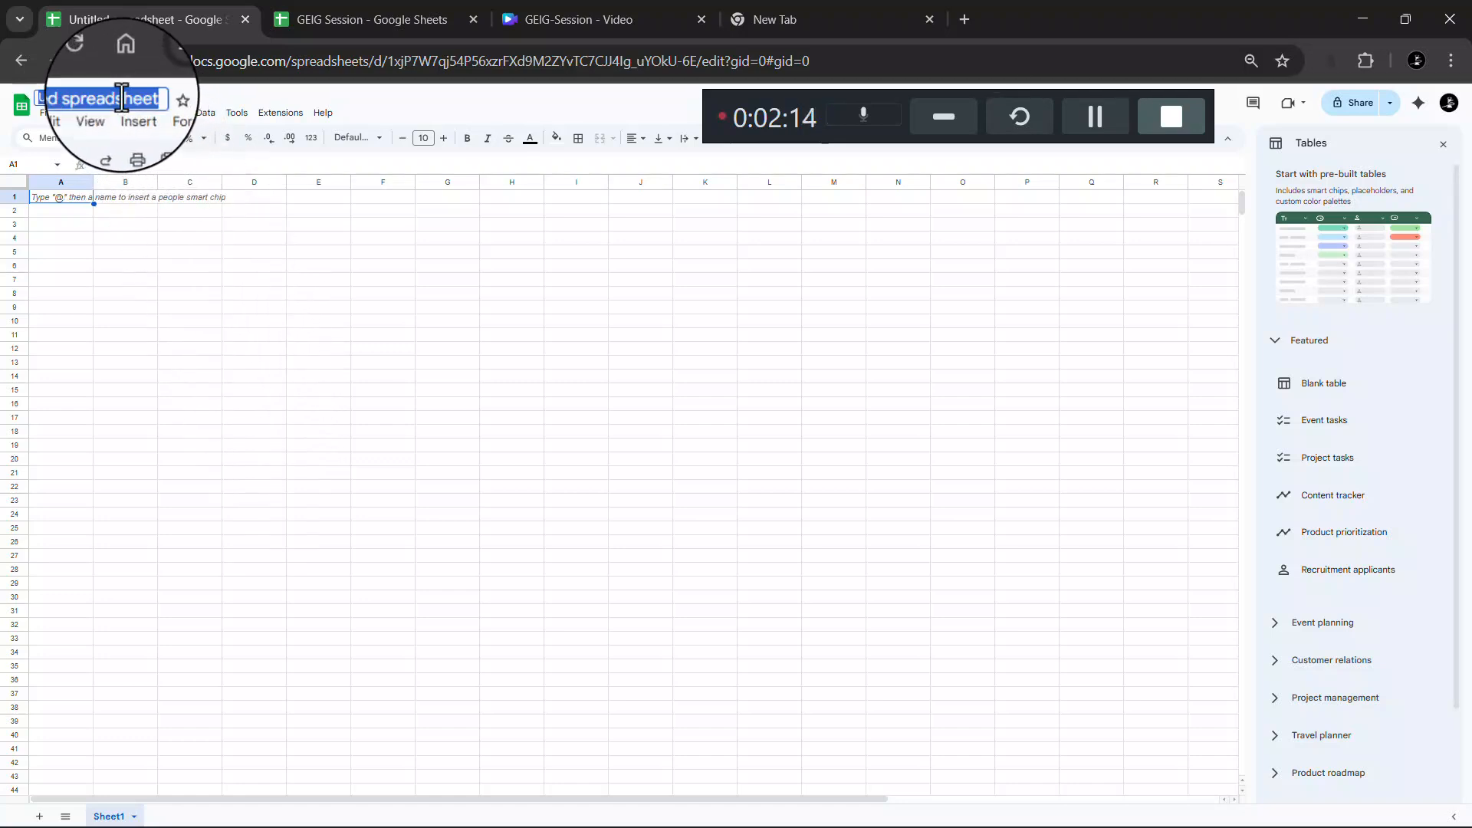
{"action": "type", "text": "T"}
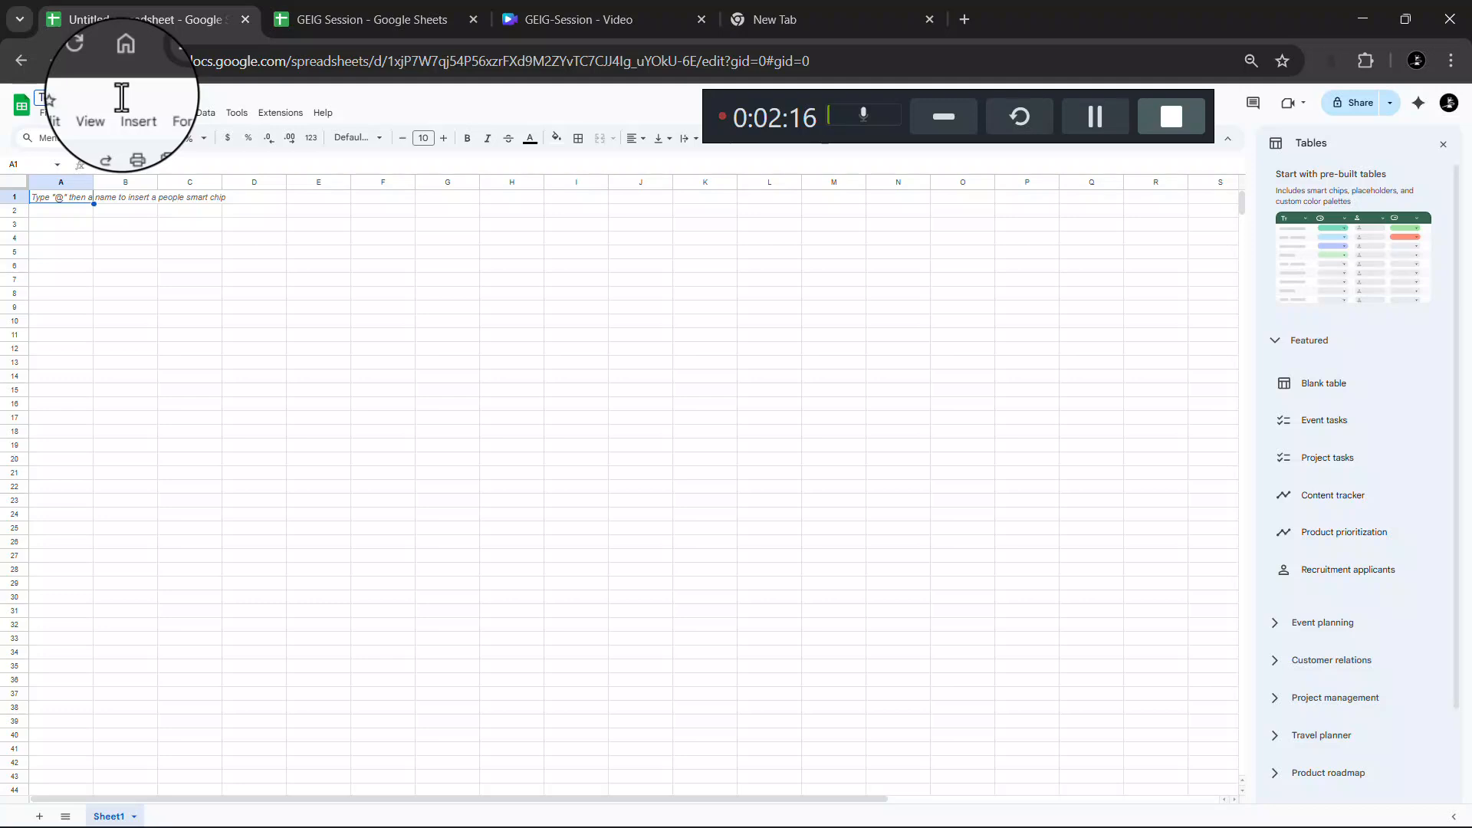
{"action": "type", "text": "est"}
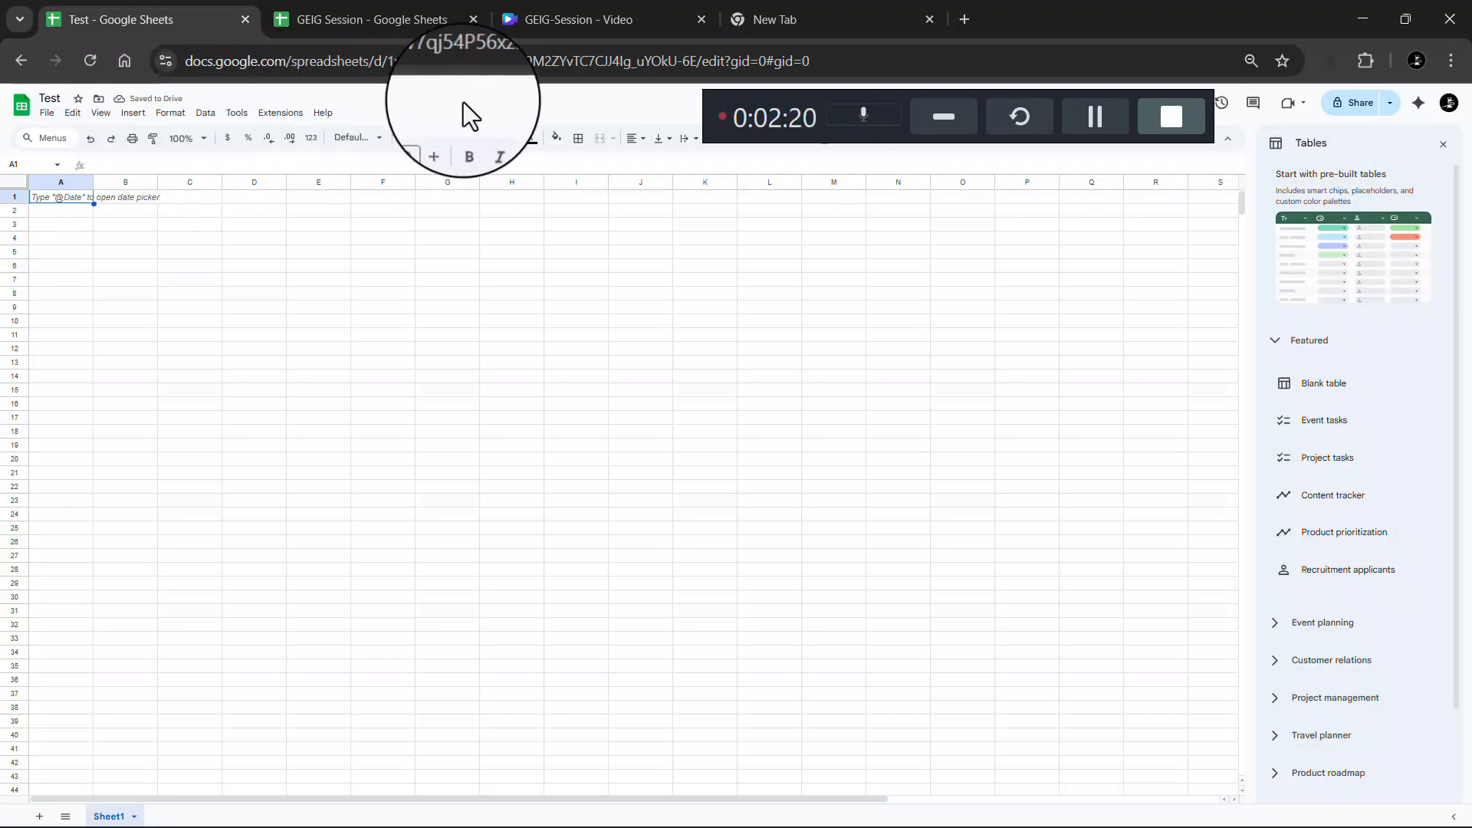
{"action": "left_click", "coordinate": [1105, 110]}
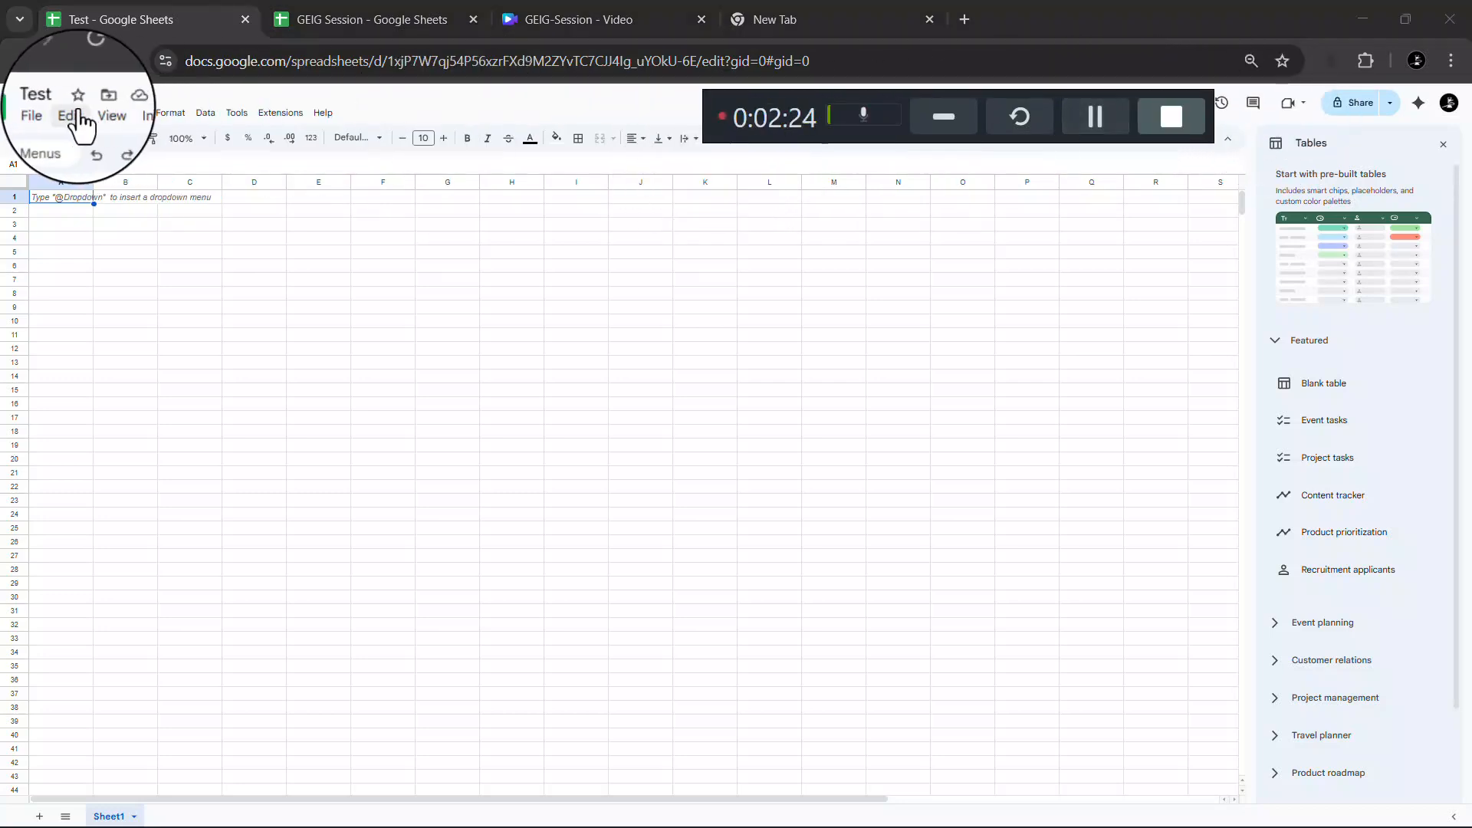
Make the Test spreadsheet available offline
{"action": "left_click", "coordinate": [46, 113]}
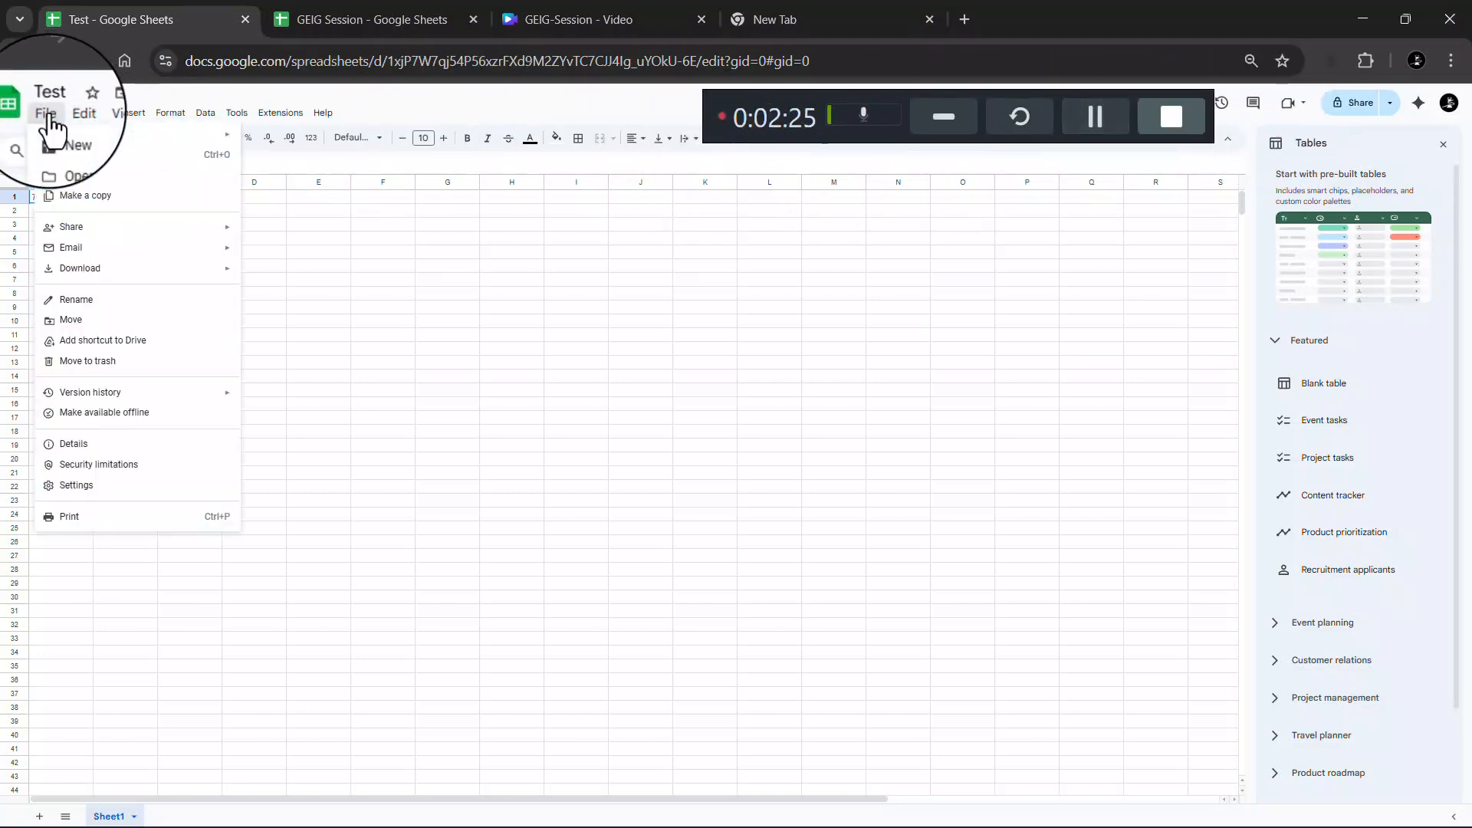
{"action": "left_click", "coordinate": [111, 427]}
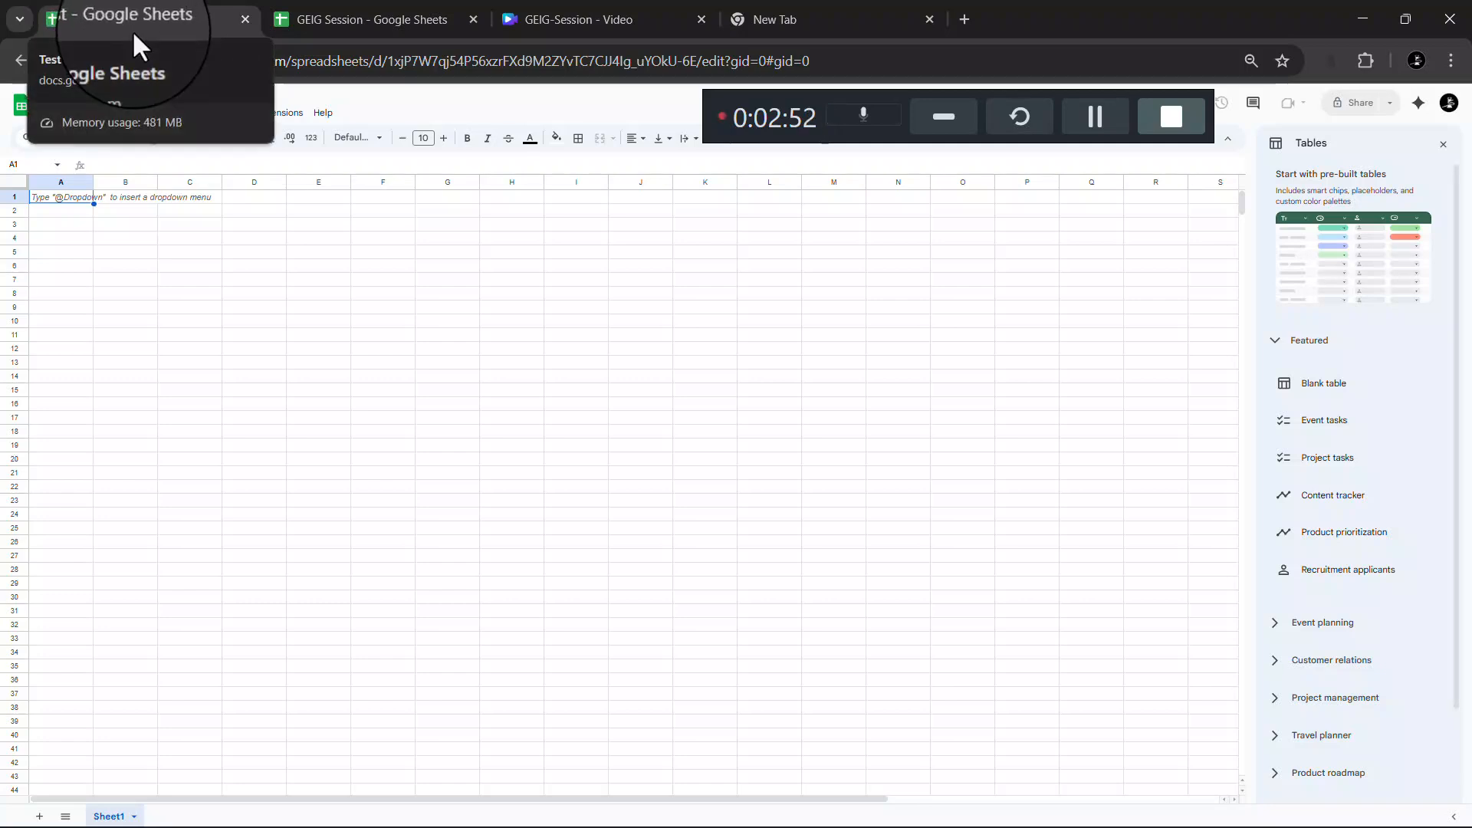
{"action": "left_click", "coordinate": [17, 58]}
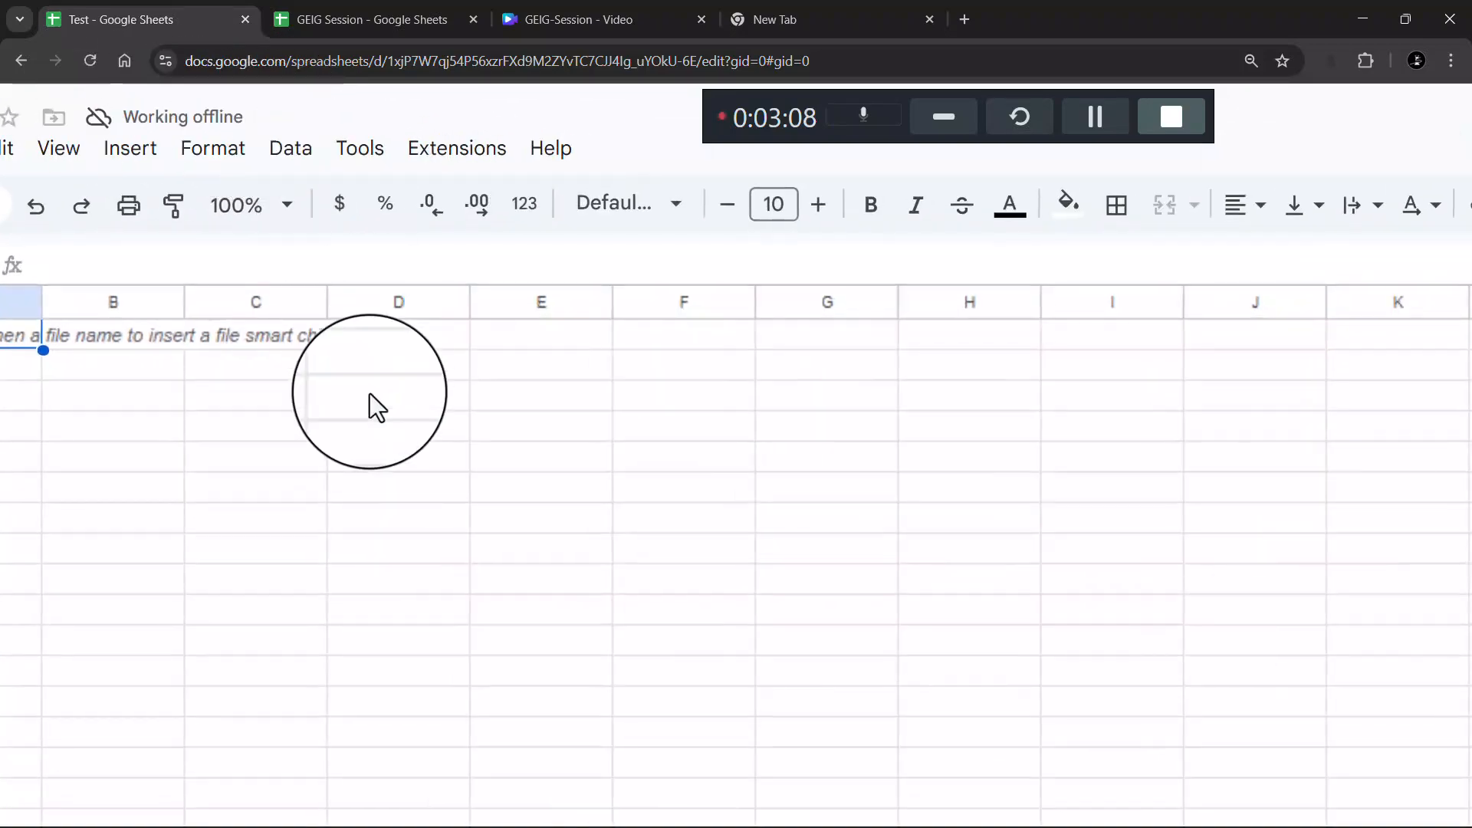
Examine the empty rows and columns of the Test spreadsheet and compare them with the data in GEIG Session's Sheet1
{"action": "scroll", "coordinate": [370, 394], "scroll_direction": "down", "scroll_amount": 3}
{"action": "scroll", "coordinate": [369, 393], "scroll_direction": "down", "scroll_amount": 5}
{"action": "scroll", "coordinate": [320, 315], "scroll_direction": "down", "scroll_amount": 1}
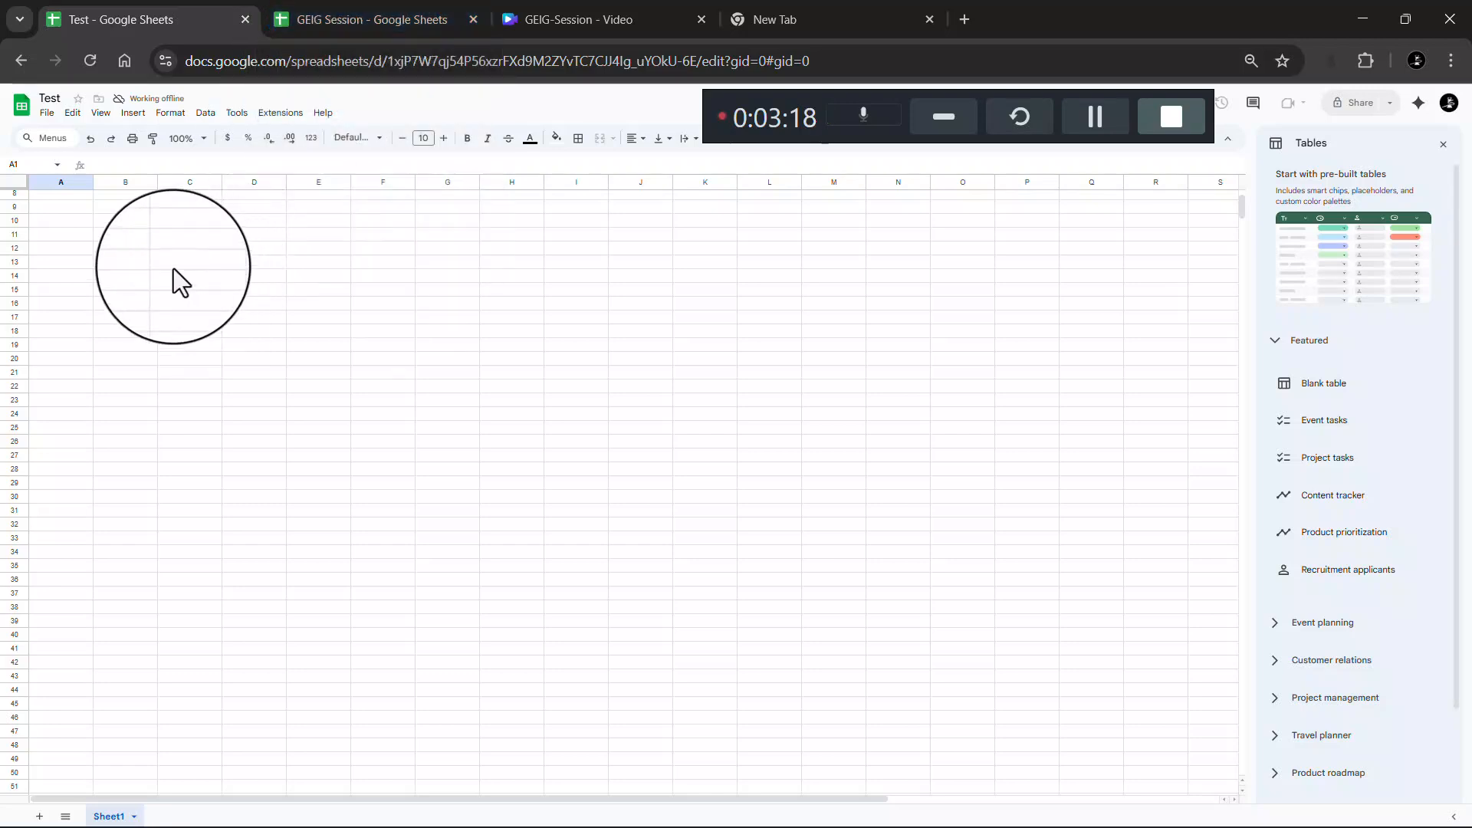
{"action": "scroll", "coordinate": [89, 247], "scroll_direction": "up", "scroll_amount": 2}
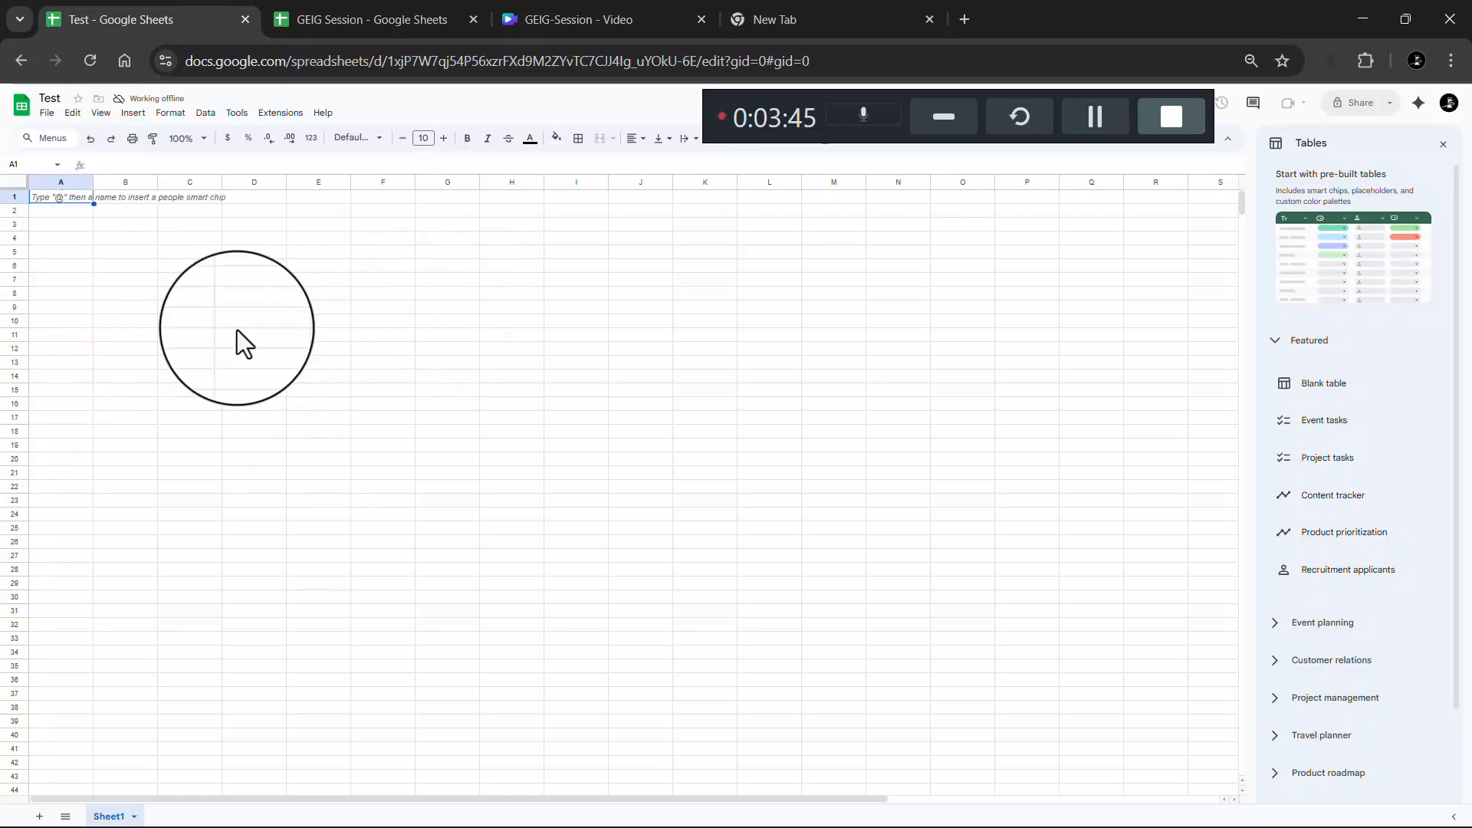
{"action": "left_click", "coordinate": [315, 12]}
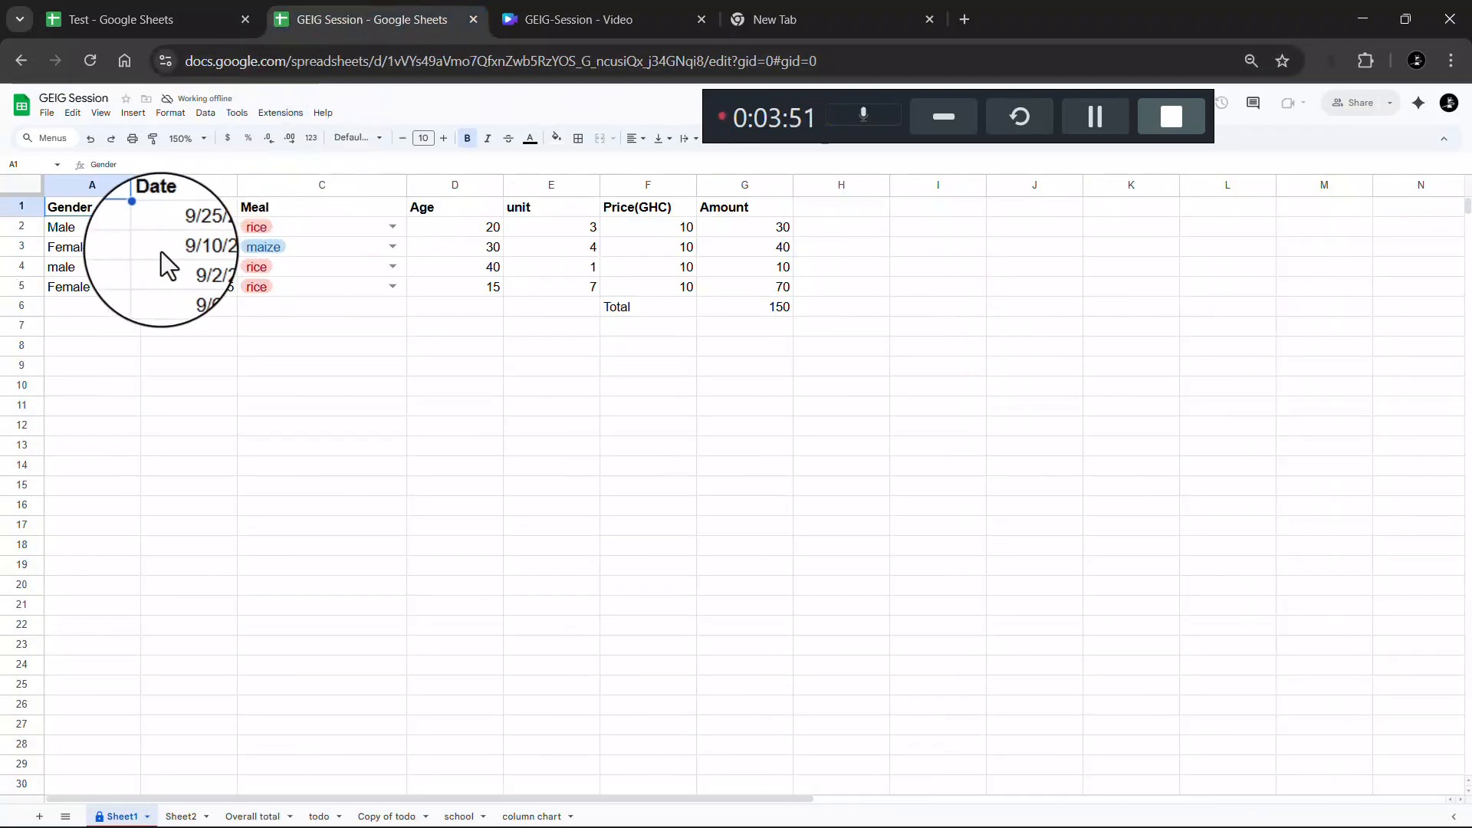
{"action": "left_click", "coordinate": [167, 17]}
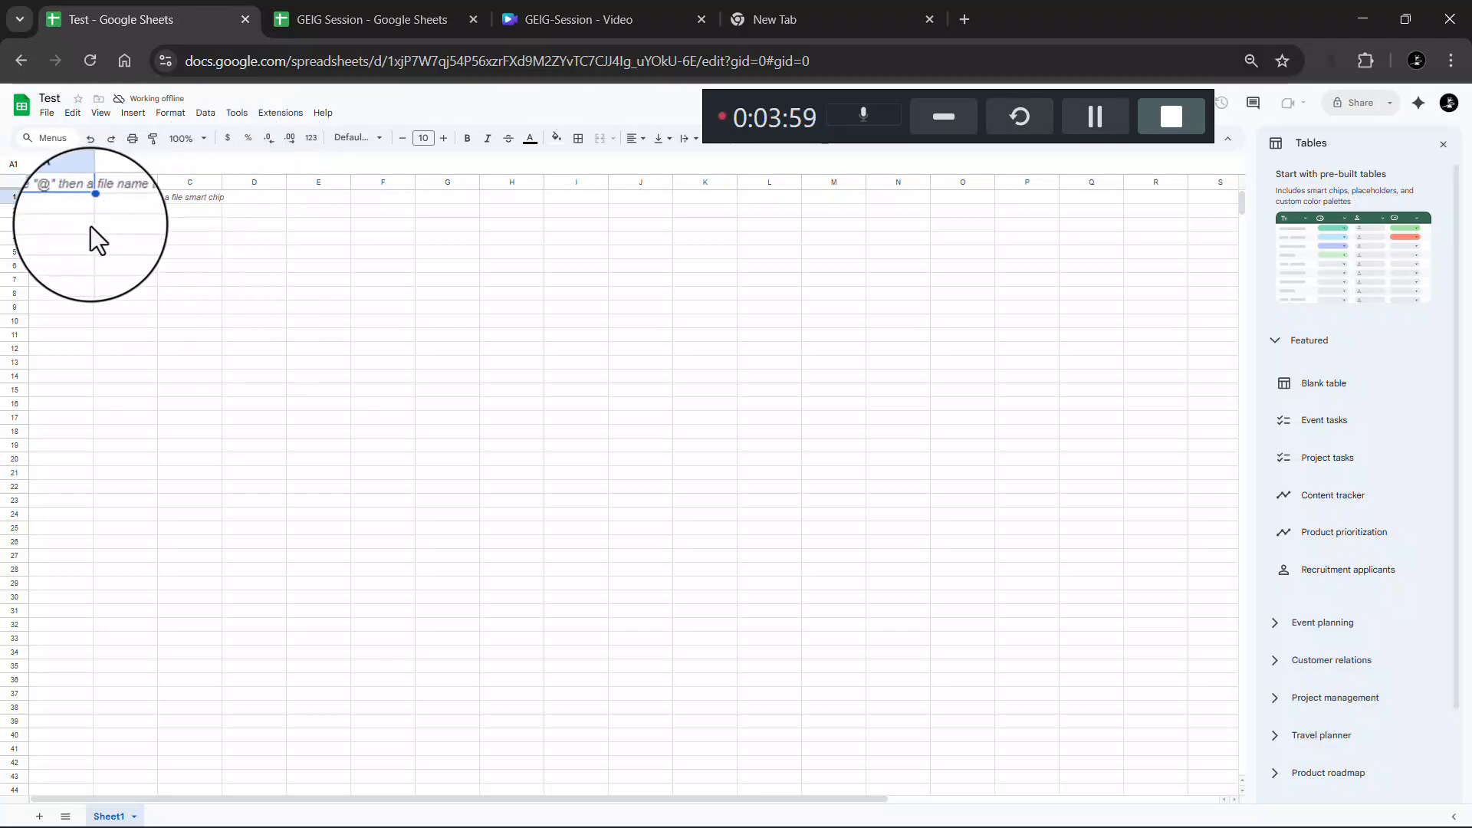
Set the price in cell F2 of GEIG Session's Sheet1 to 20 and examine the total's formula in G6
{"action": "left_click", "coordinate": [337, 15]}
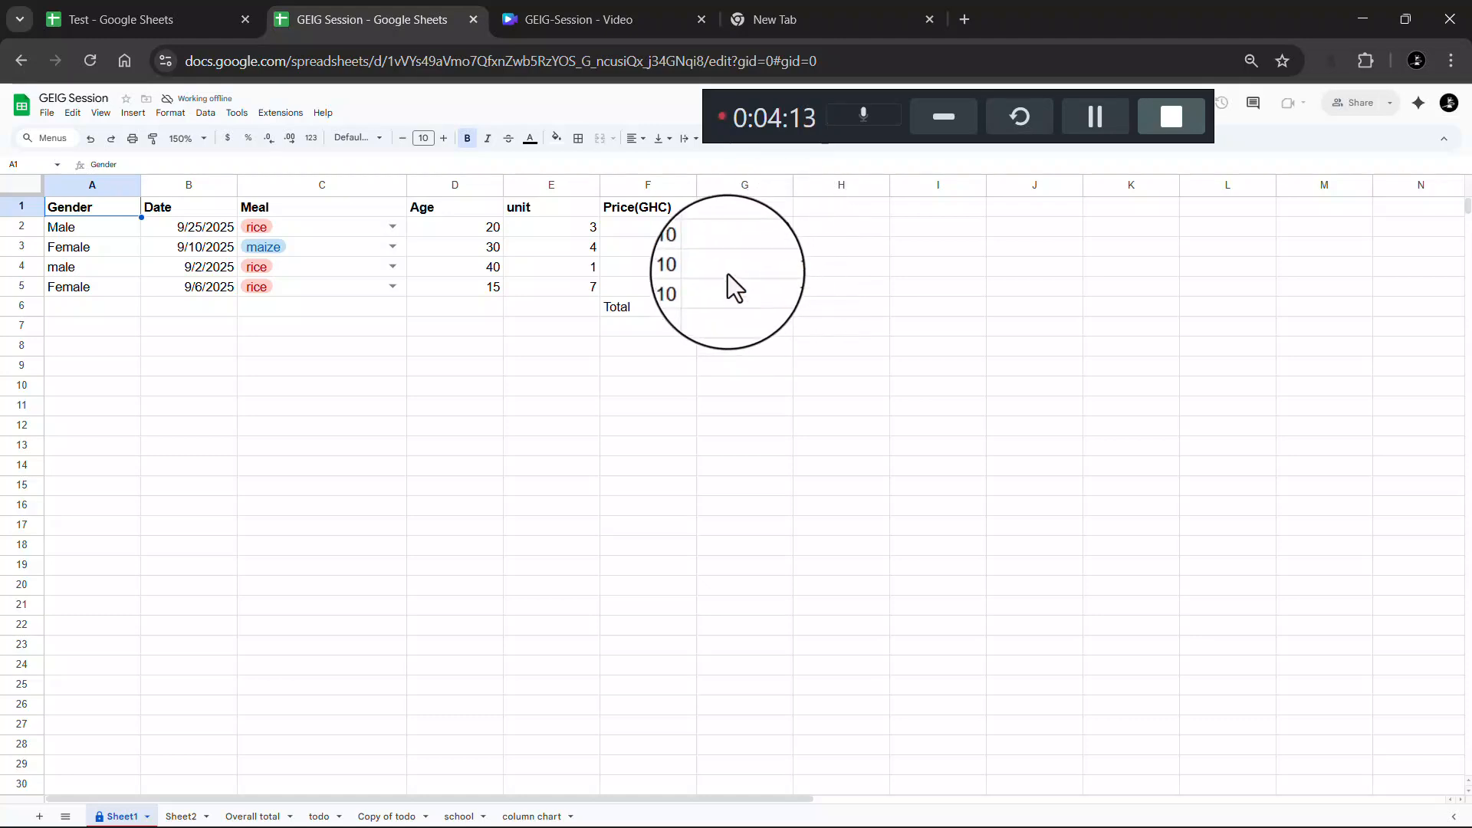
{"action": "left_click", "coordinate": [688, 230]}
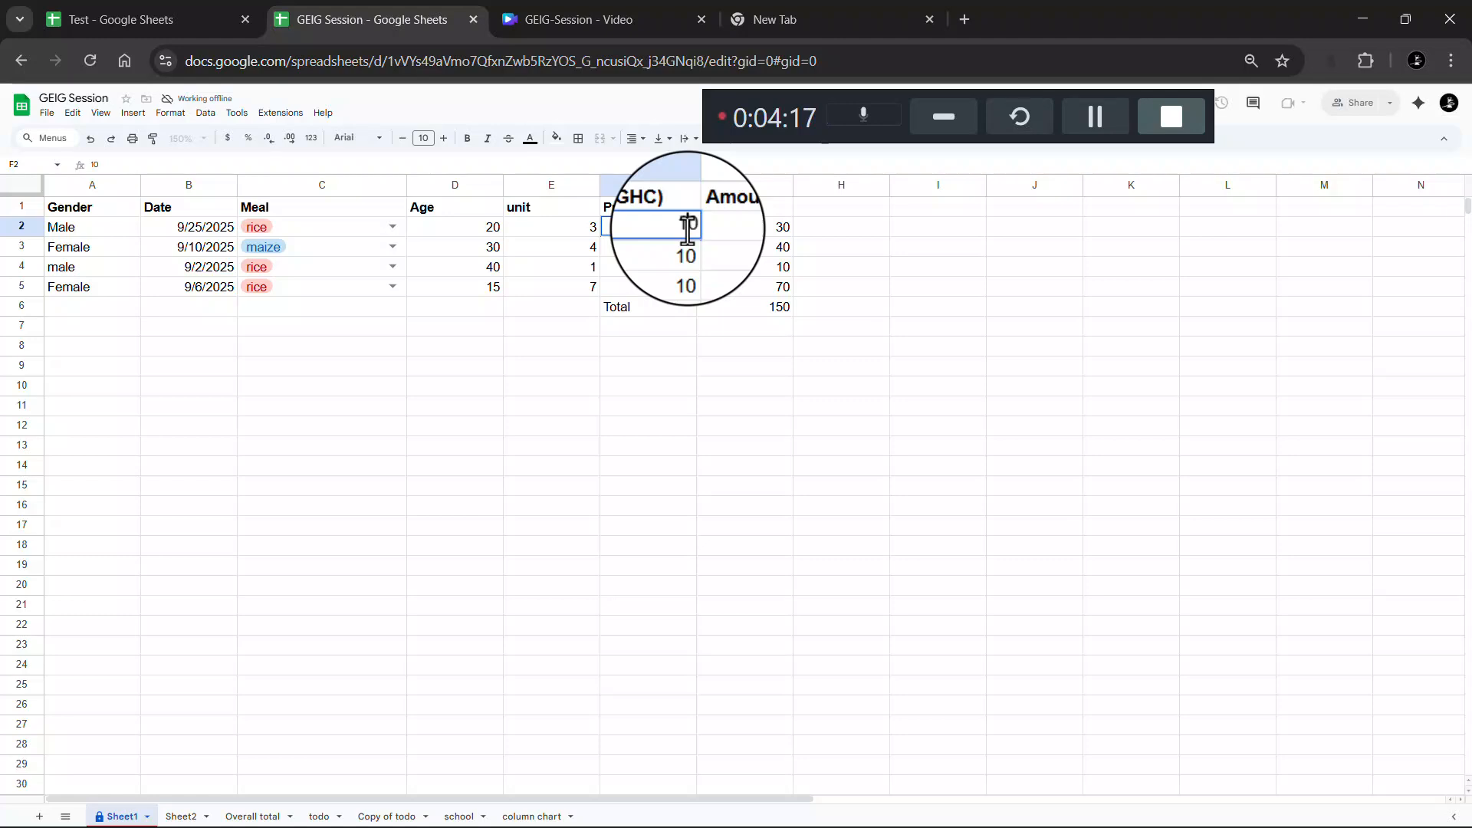
{"action": "type", "text": "20"}
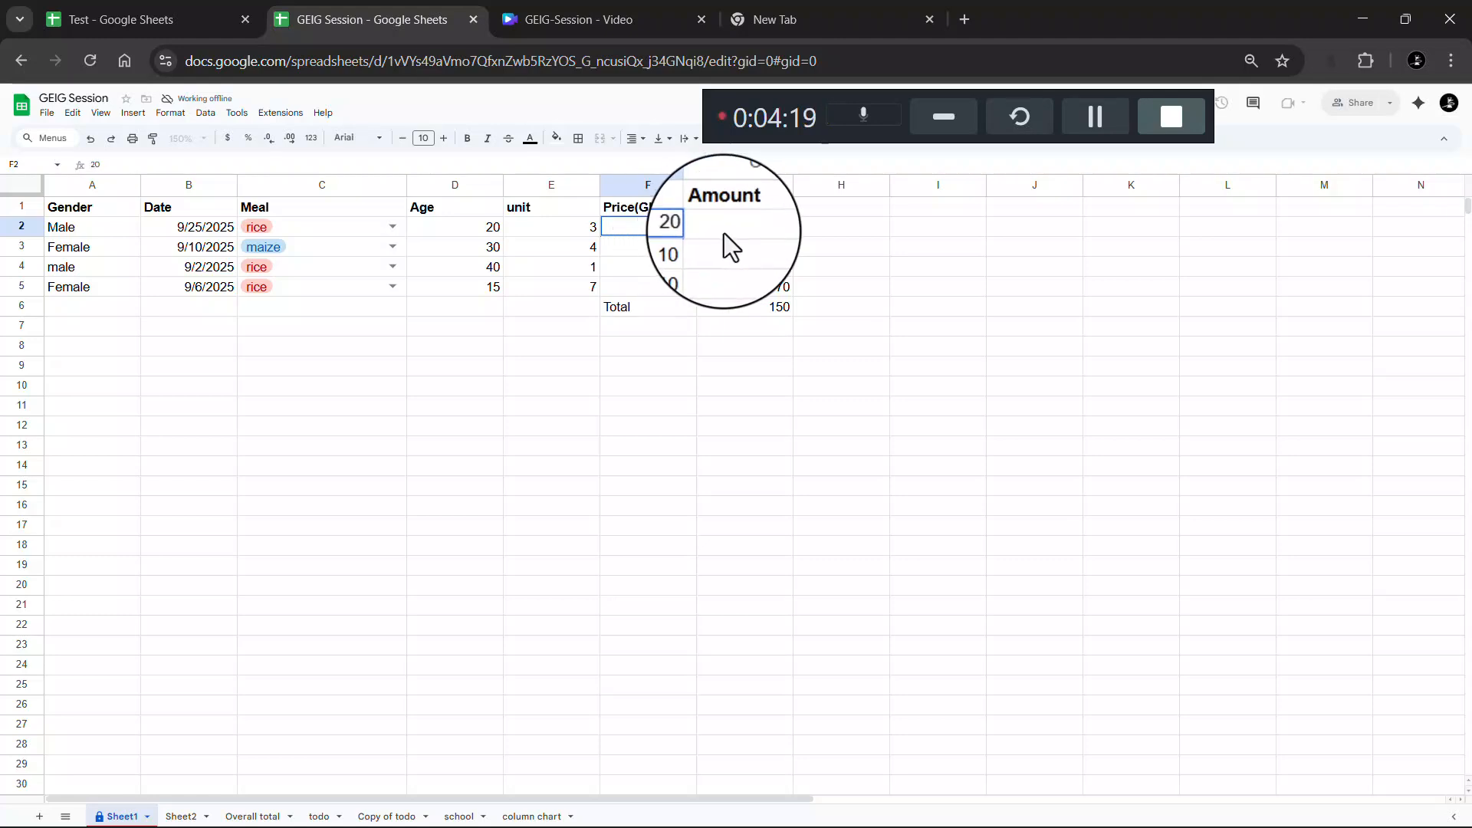
{"action": "left_click", "coordinate": [727, 234]}
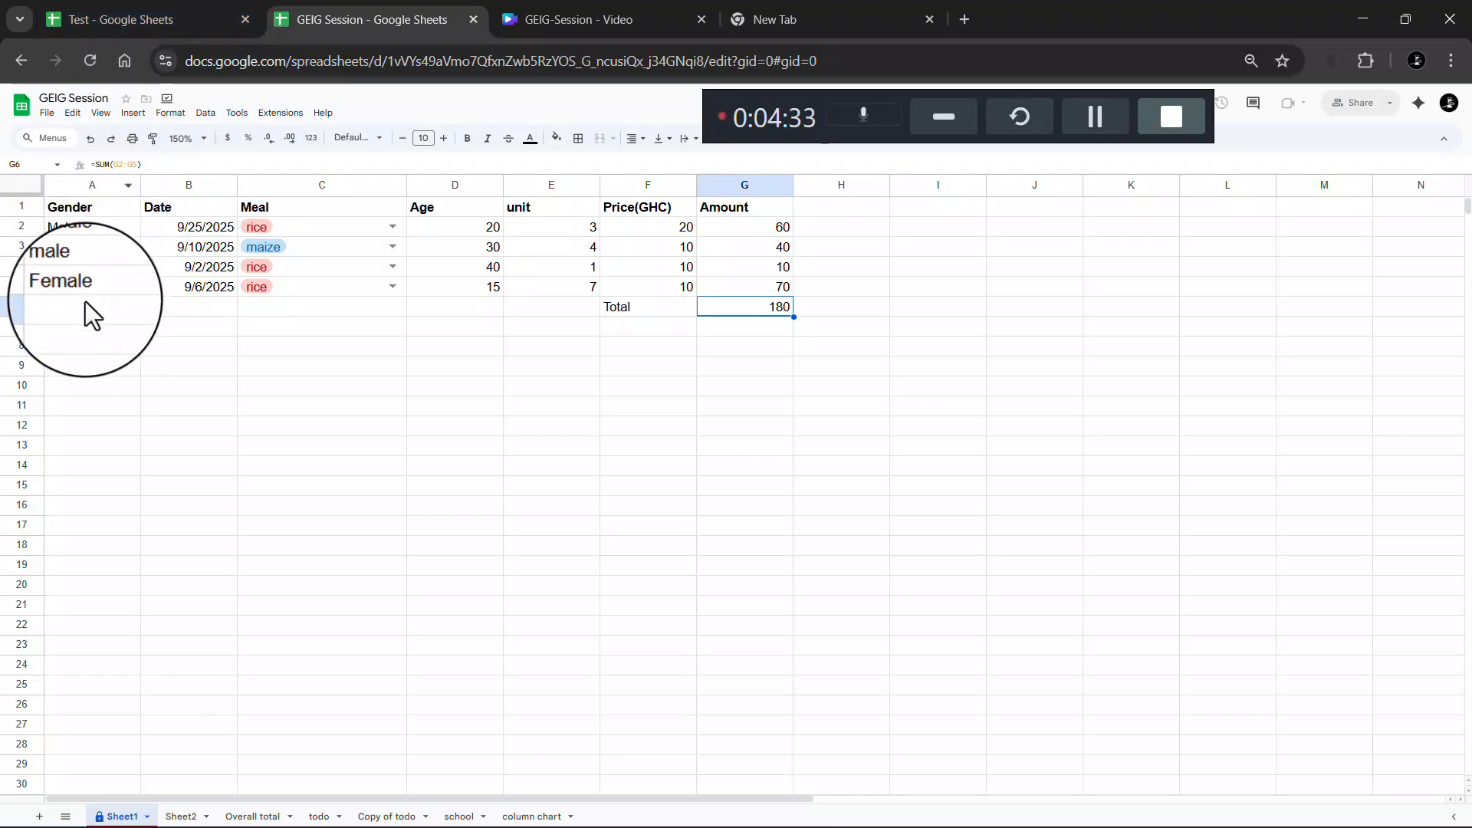
Enter the column header Gender in cell A2 of the Test spreadsheet
{"action": "left_click", "coordinate": [107, 19]}
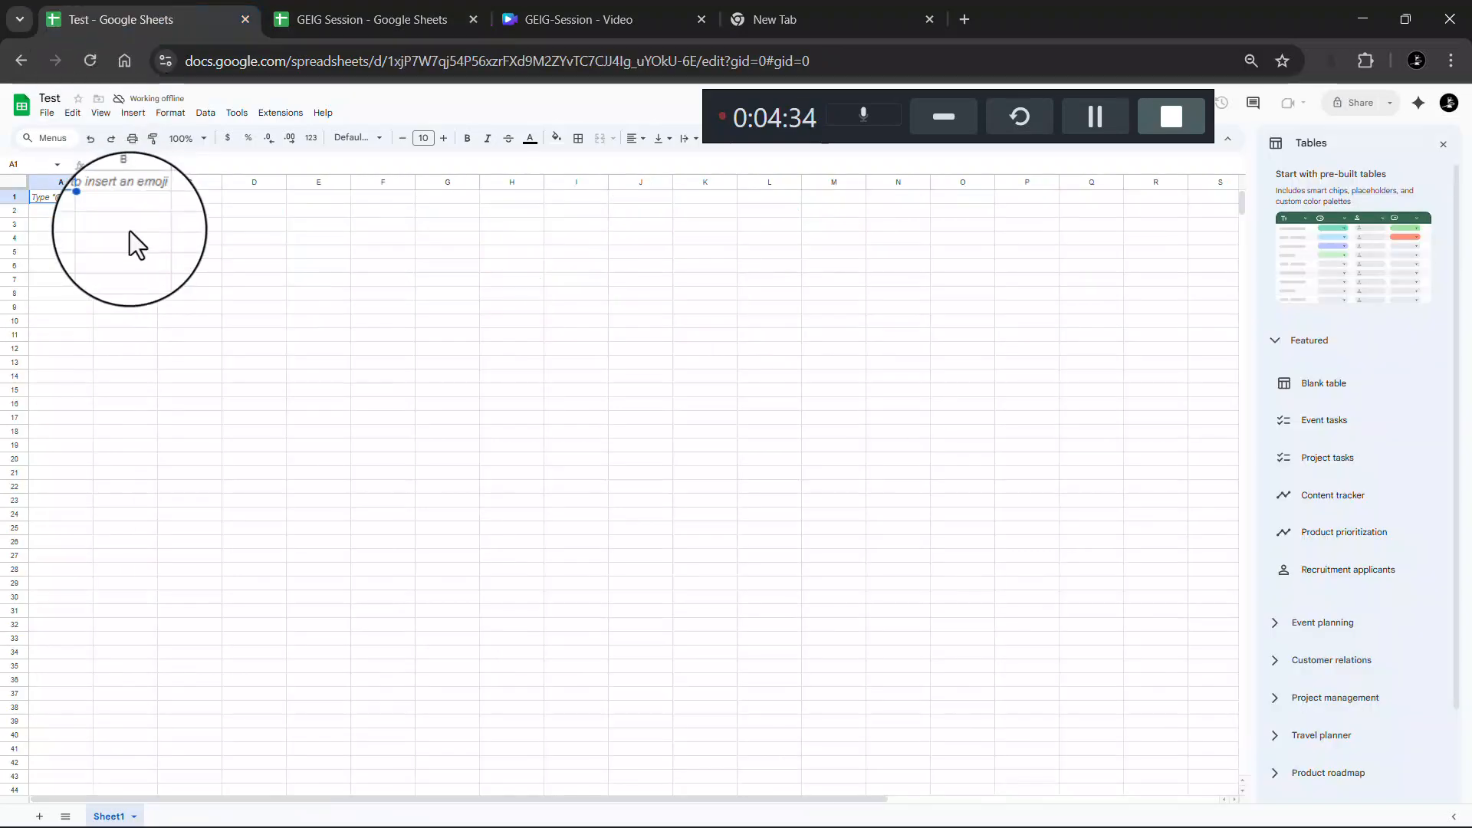
{"action": "left_click", "coordinate": [66, 213]}
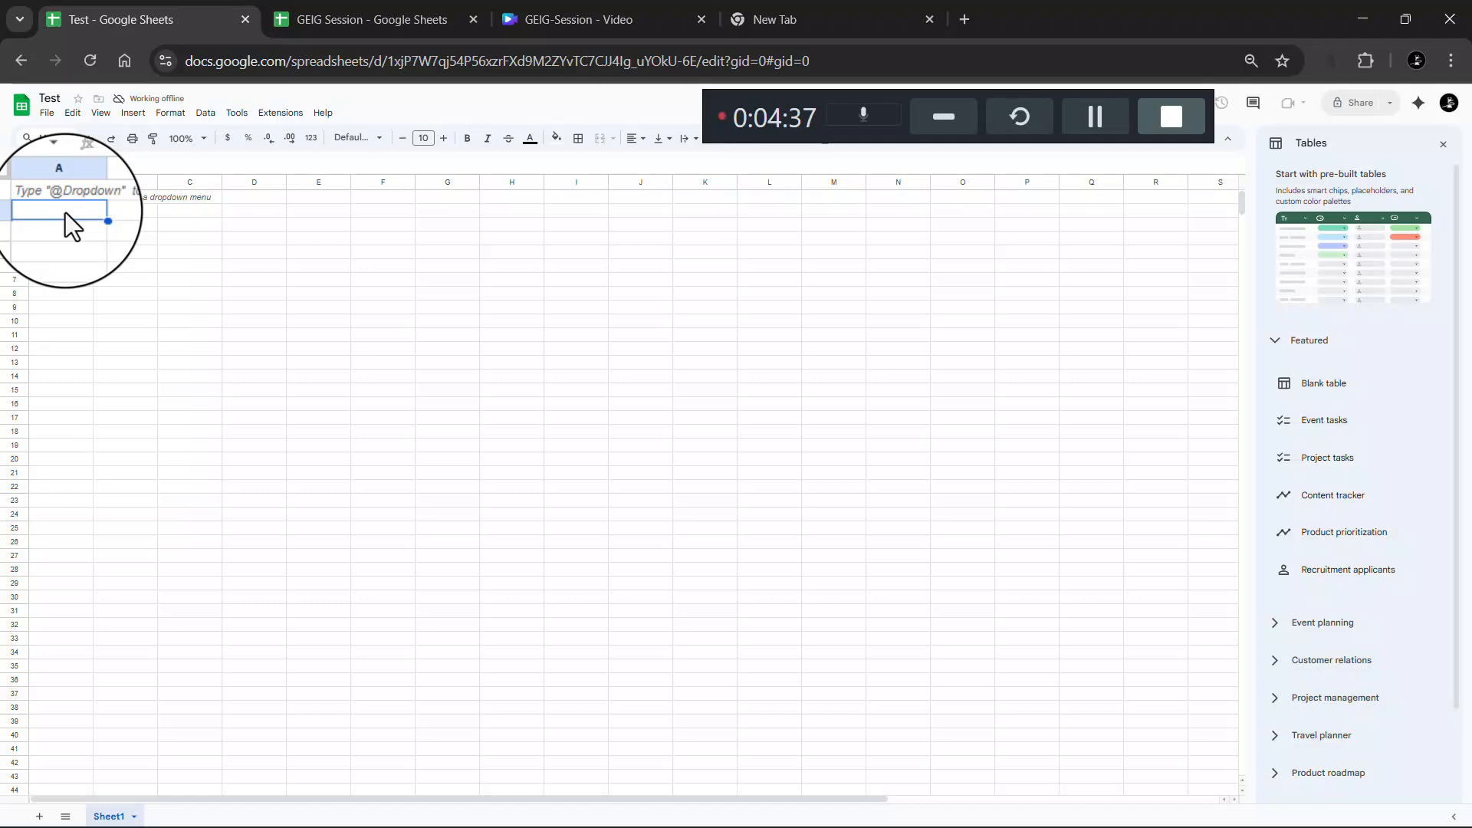
{"action": "type", "text": "G"}
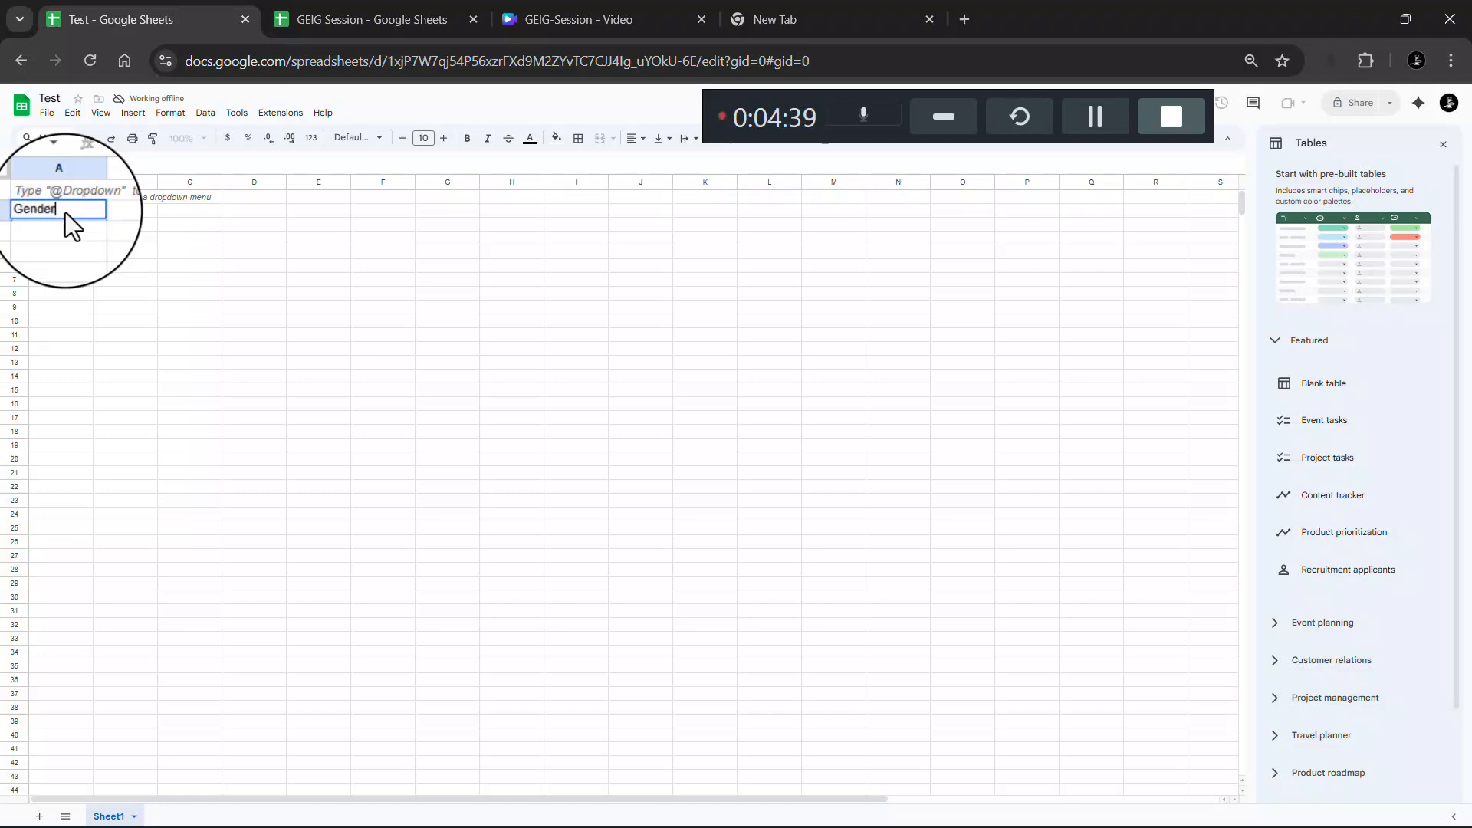
{"action": "type", "text": "ender"}
{"action": "key", "text": "Tab"}
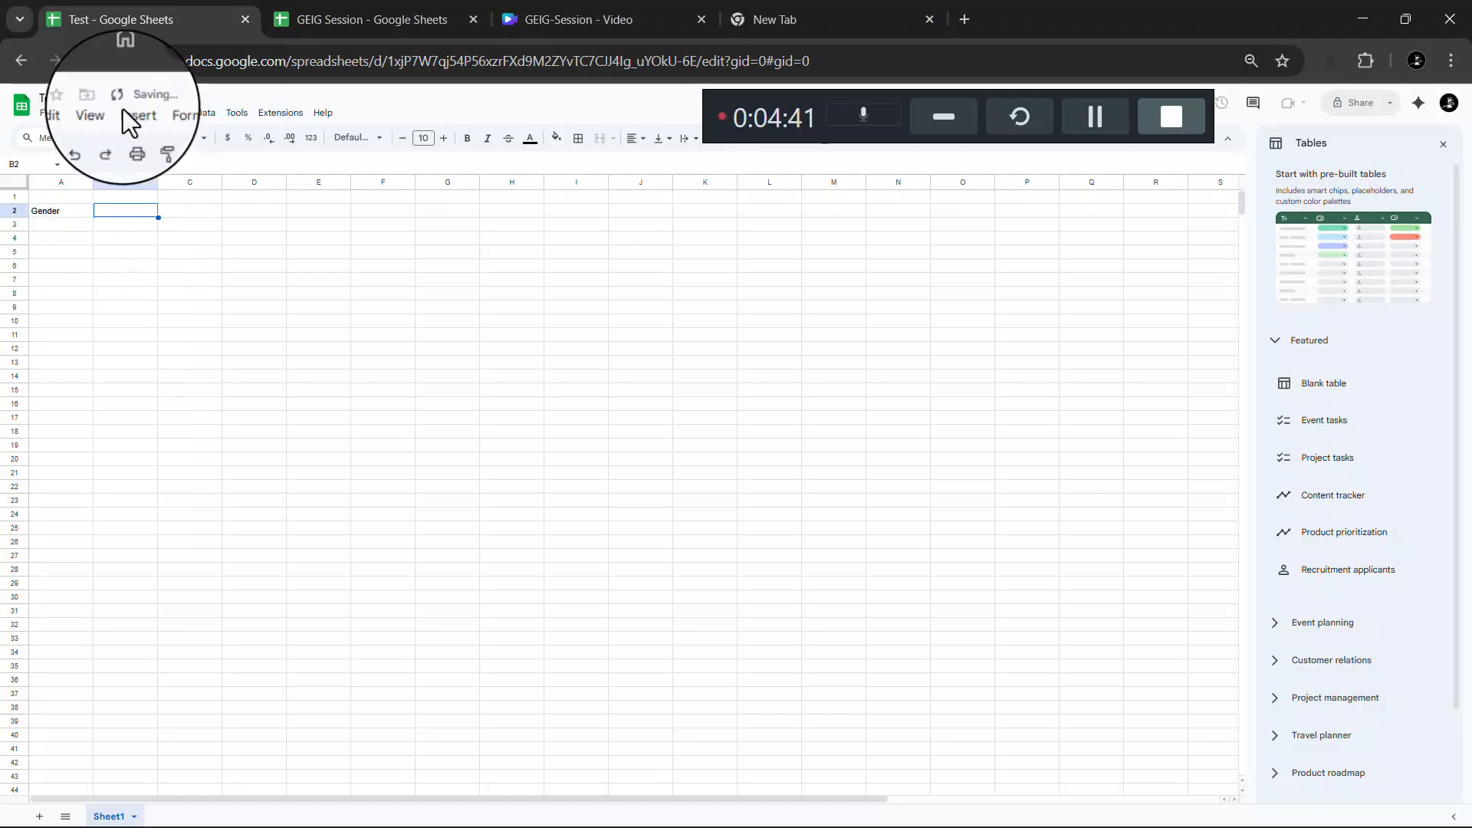
Enter the column header Date in cell B2 of the Test spreadsheet, checking the header order against GEIG Session's Sheet1
{"action": "left_click", "coordinate": [321, 15]}
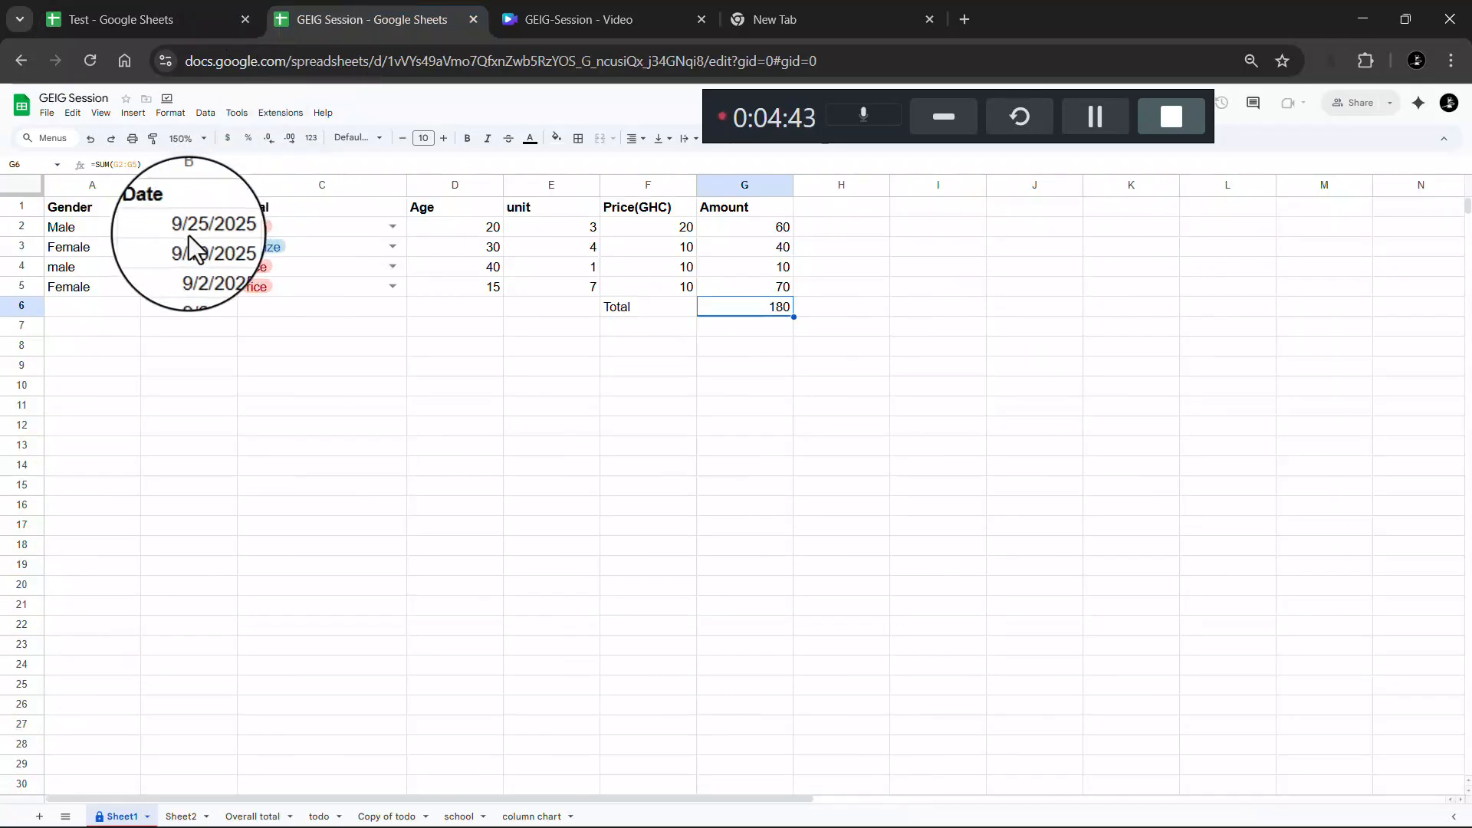
{"action": "left_click", "coordinate": [128, 29]}
{"action": "left_click", "coordinate": [130, 210]}
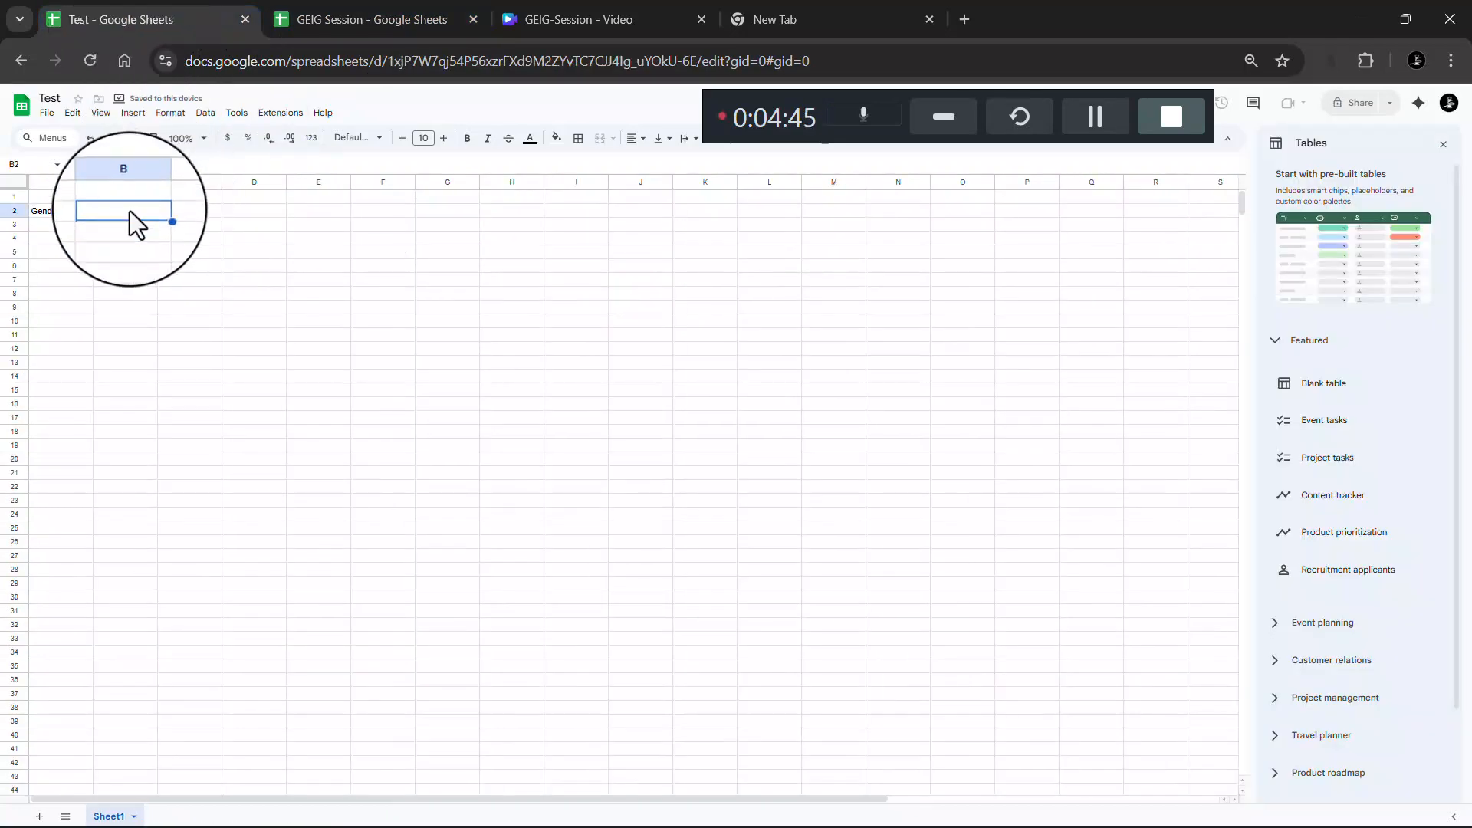
{"action": "type", "text": "Date"}
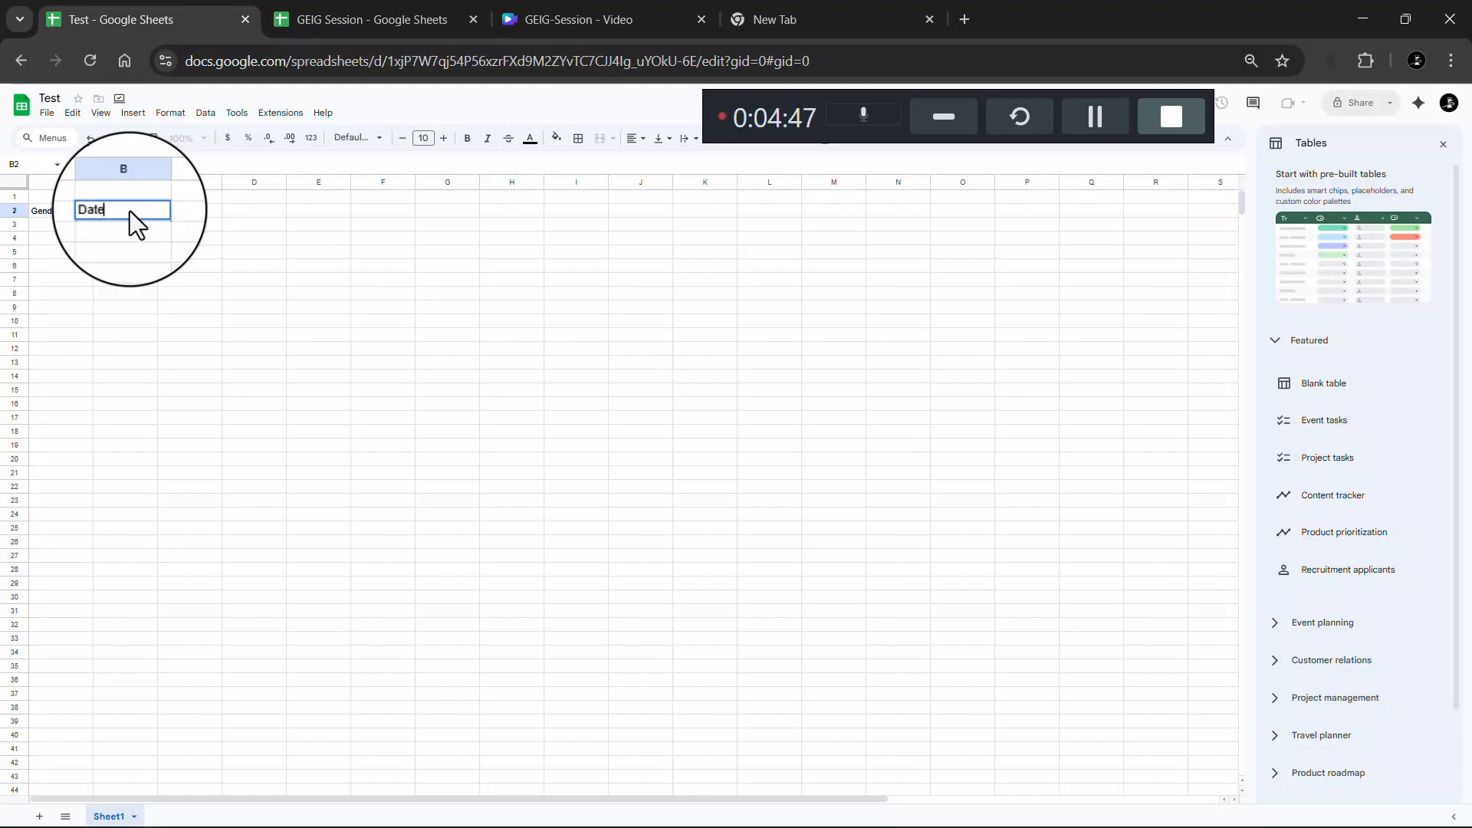
{"action": "left_click", "coordinate": [343, 12]}
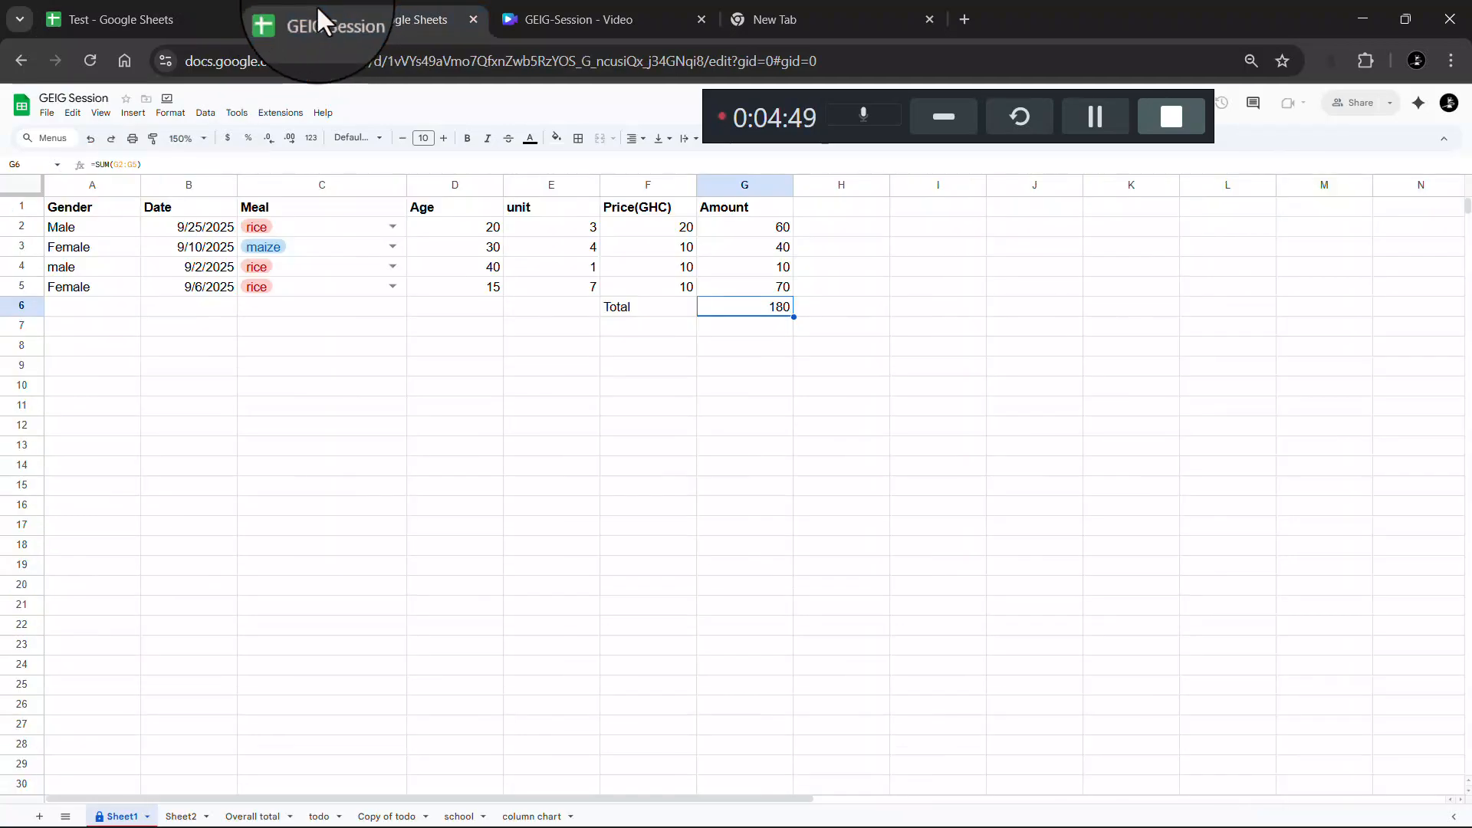
{"action": "left_click", "coordinate": [204, 15]}
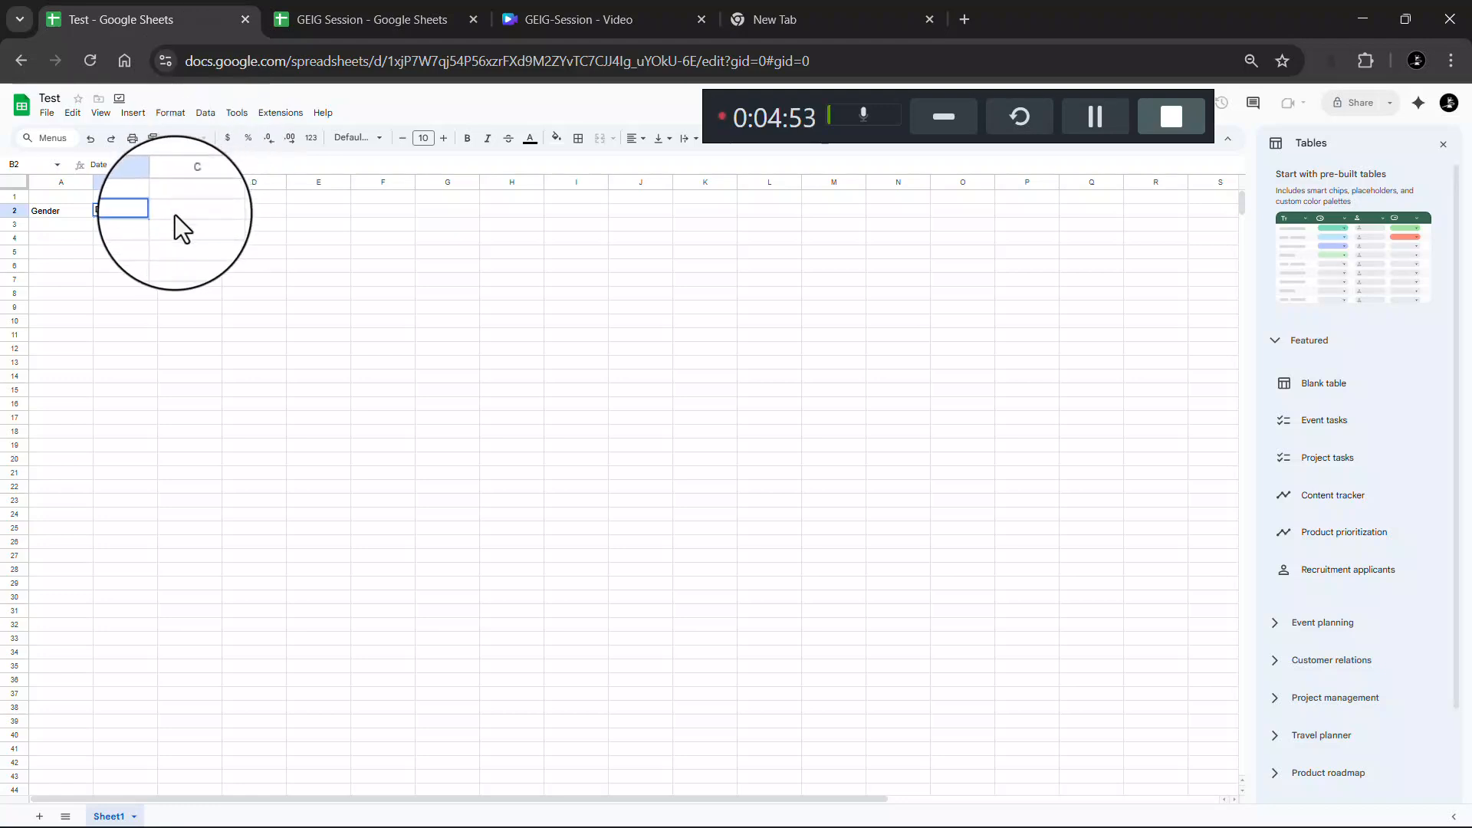
{"action": "left_click", "coordinate": [1084, 116]}
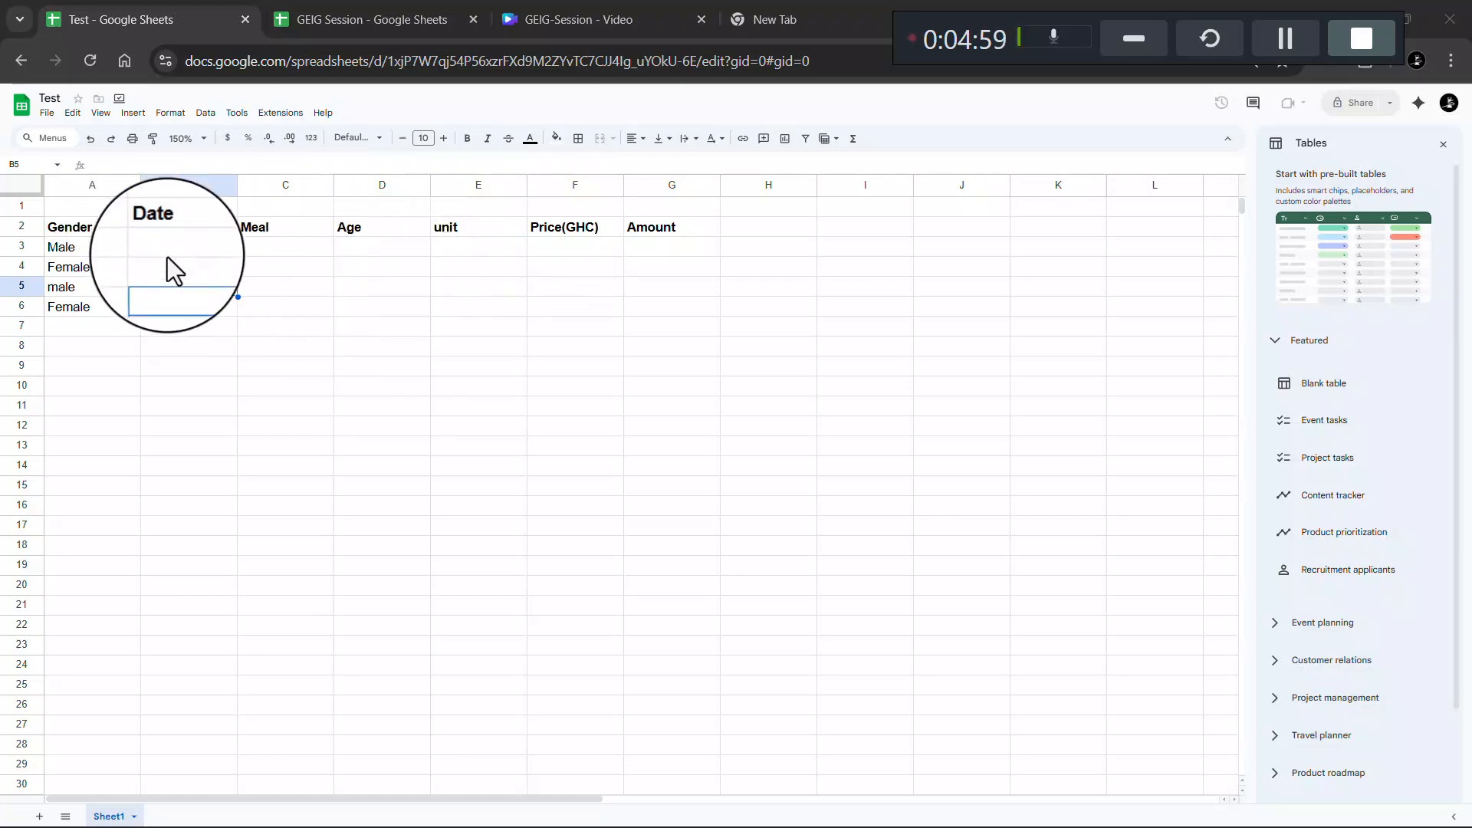
In GEIG Session's Sheet2, set the dates in cells B2 and B3 to Sep 11, 2025 using the date picker
{"action": "left_click", "coordinate": [322, 17]}
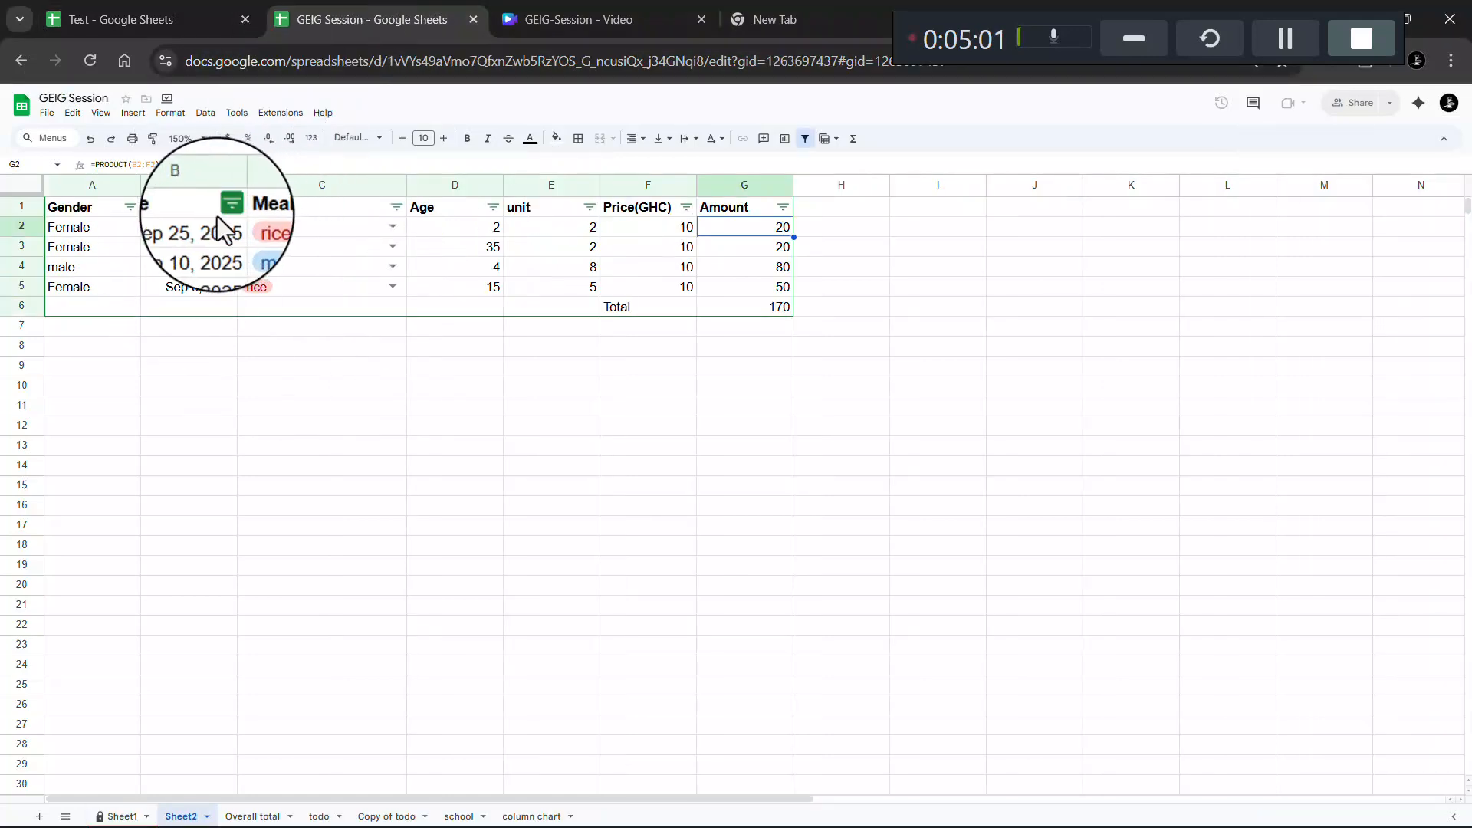
{"action": "left_click", "coordinate": [186, 228]}
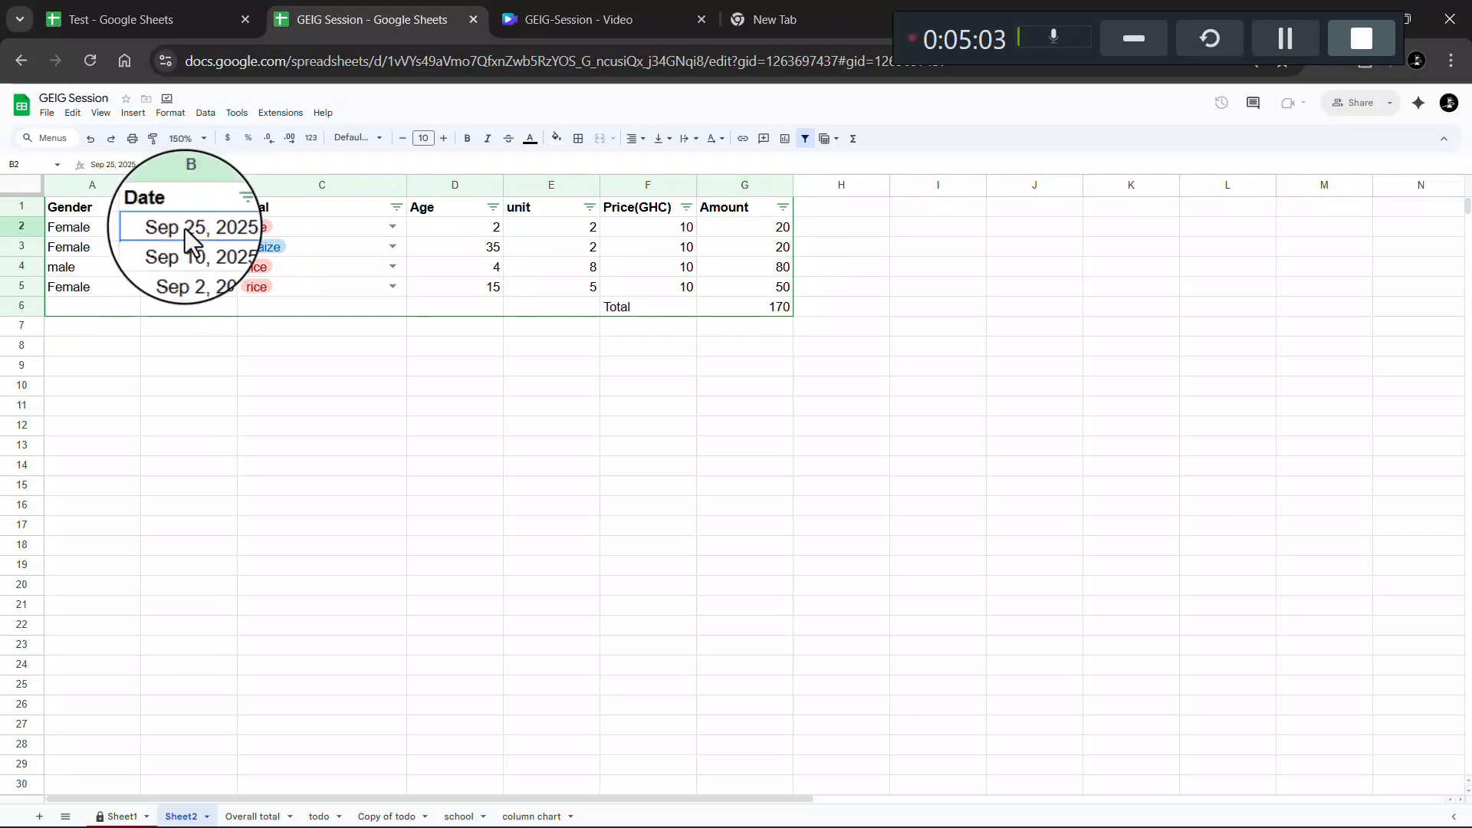
{"action": "double_click", "coordinate": [186, 229]}
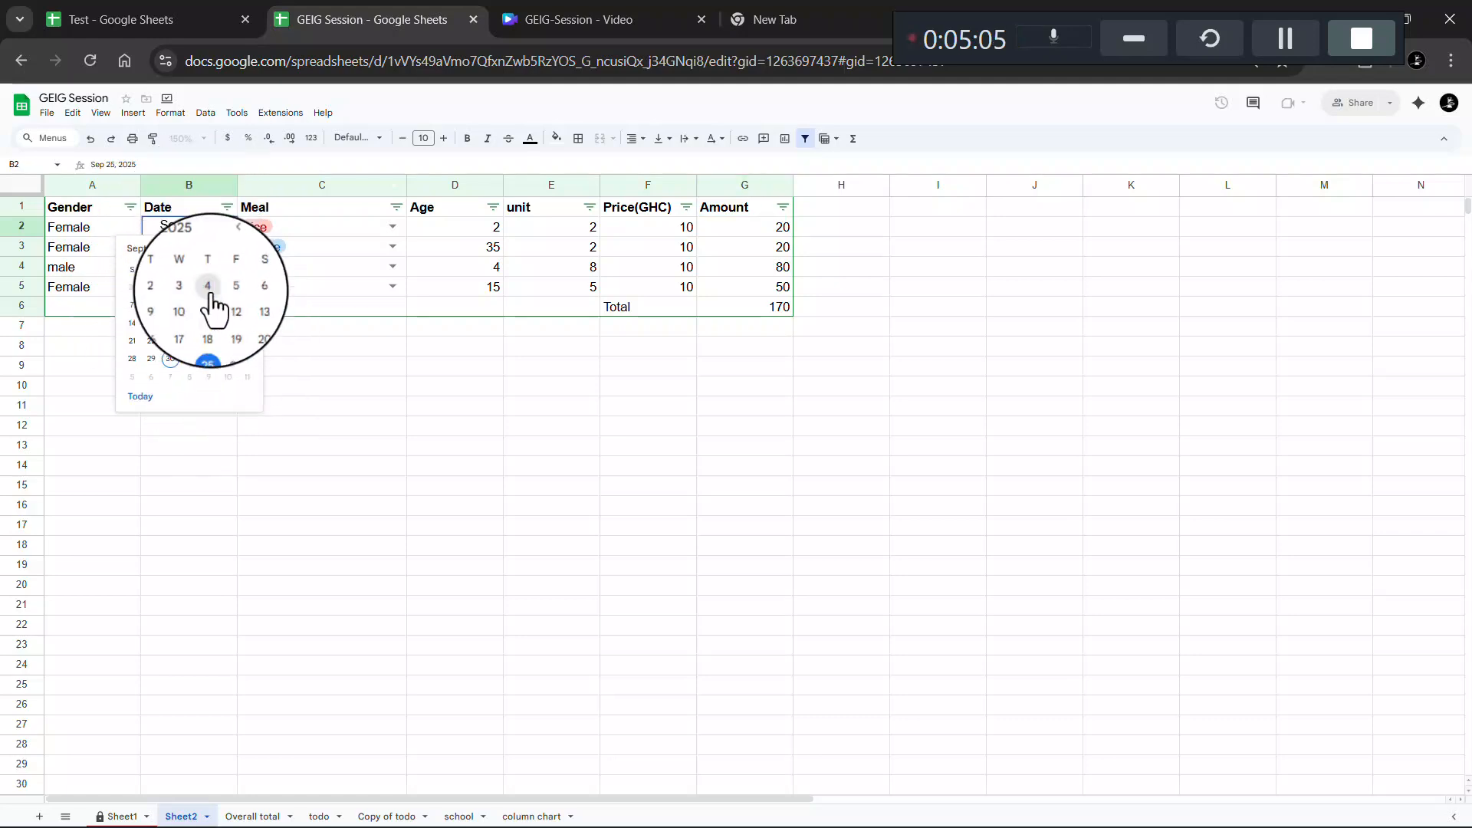
{"action": "left_click", "coordinate": [209, 306]}
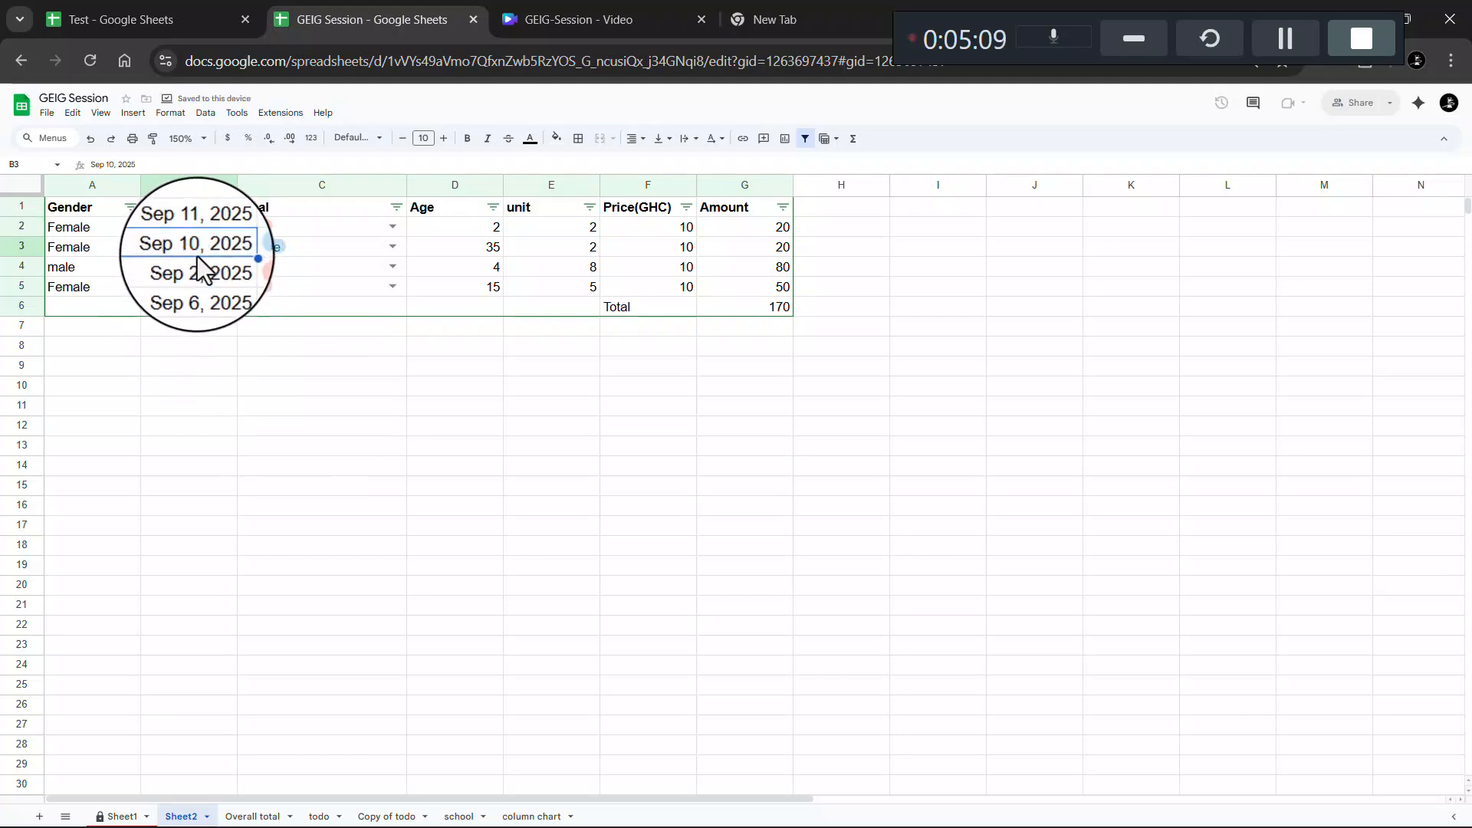
{"action": "double_click", "coordinate": [196, 257]}
{"action": "left_click", "coordinate": [210, 326]}
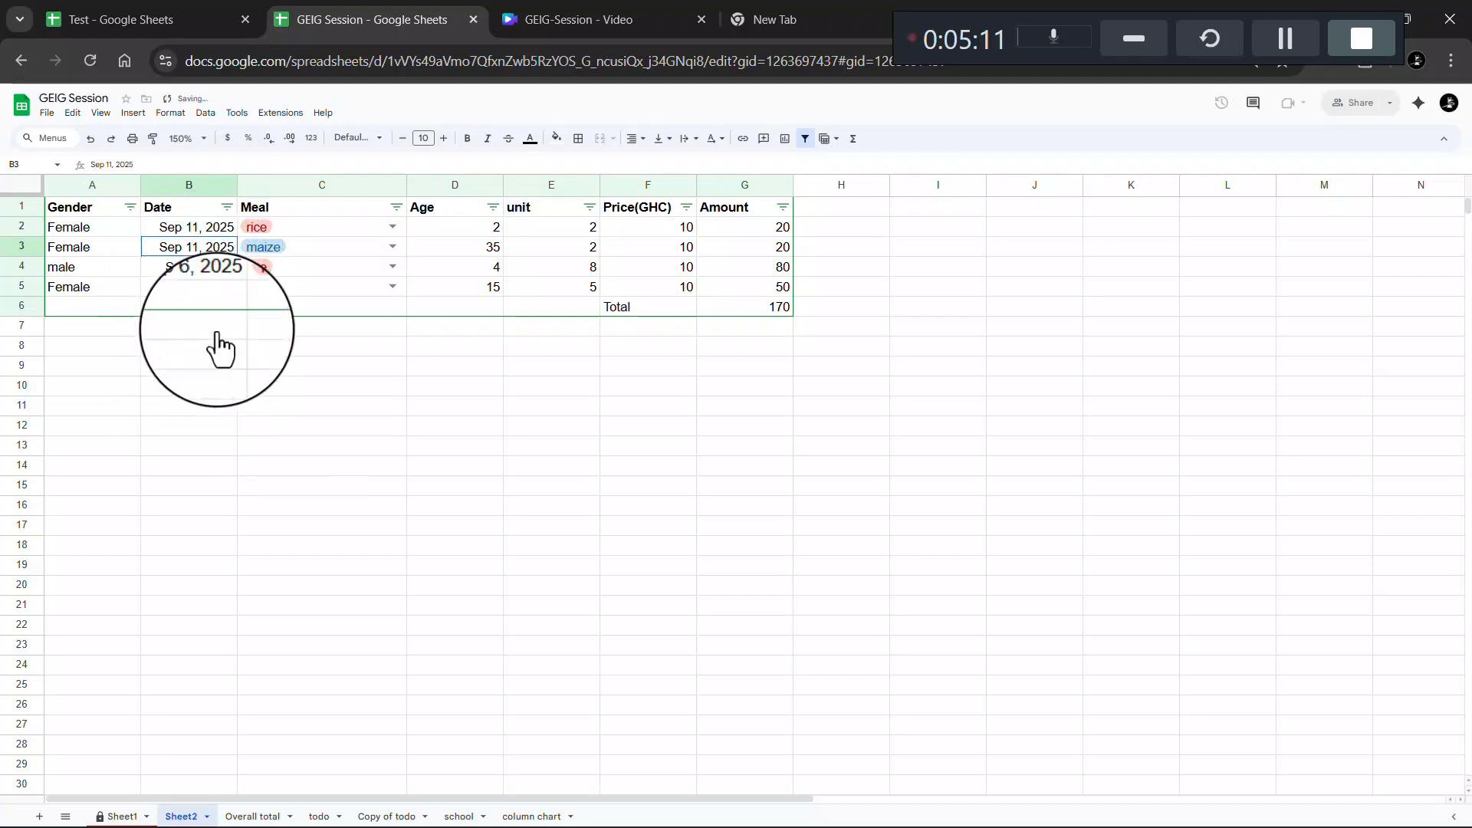
{"action": "left_click", "coordinate": [191, 362]}
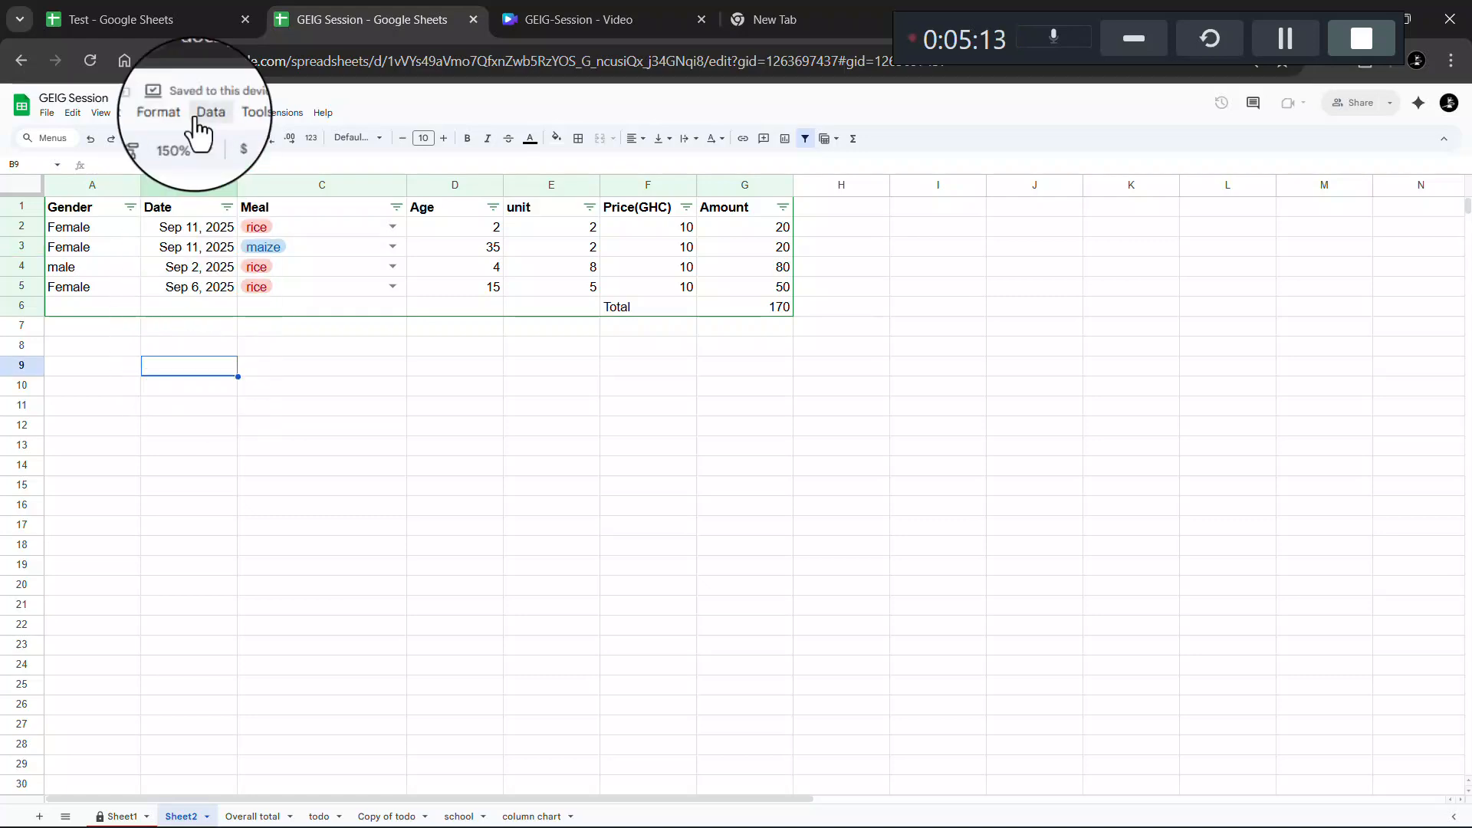
Add a data validation rule with the criterion "Is valid date" to cell B3 of the Test spreadsheet
{"action": "left_click", "coordinate": [154, 4]}
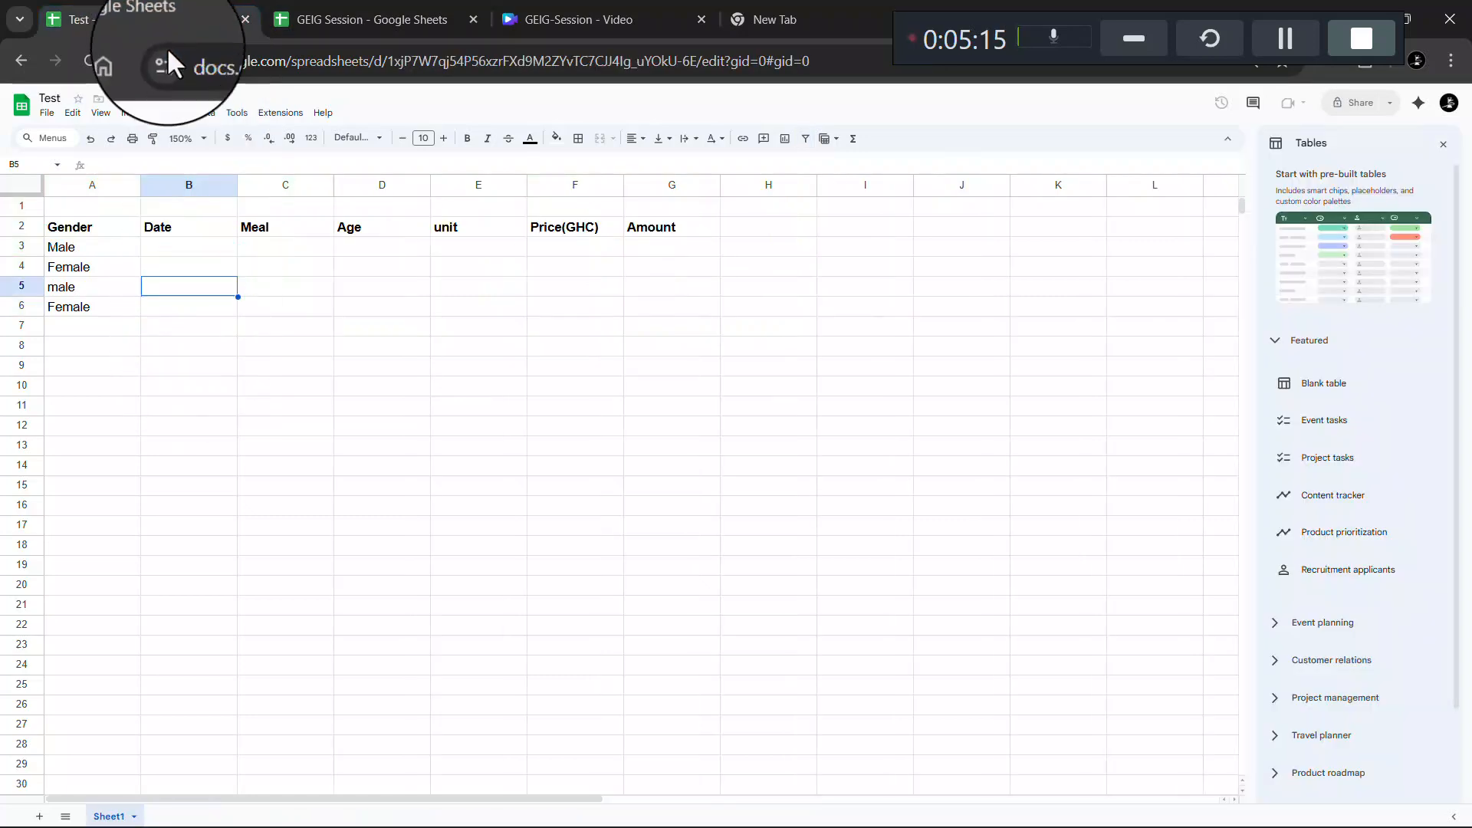
{"action": "left_click", "coordinate": [179, 249]}
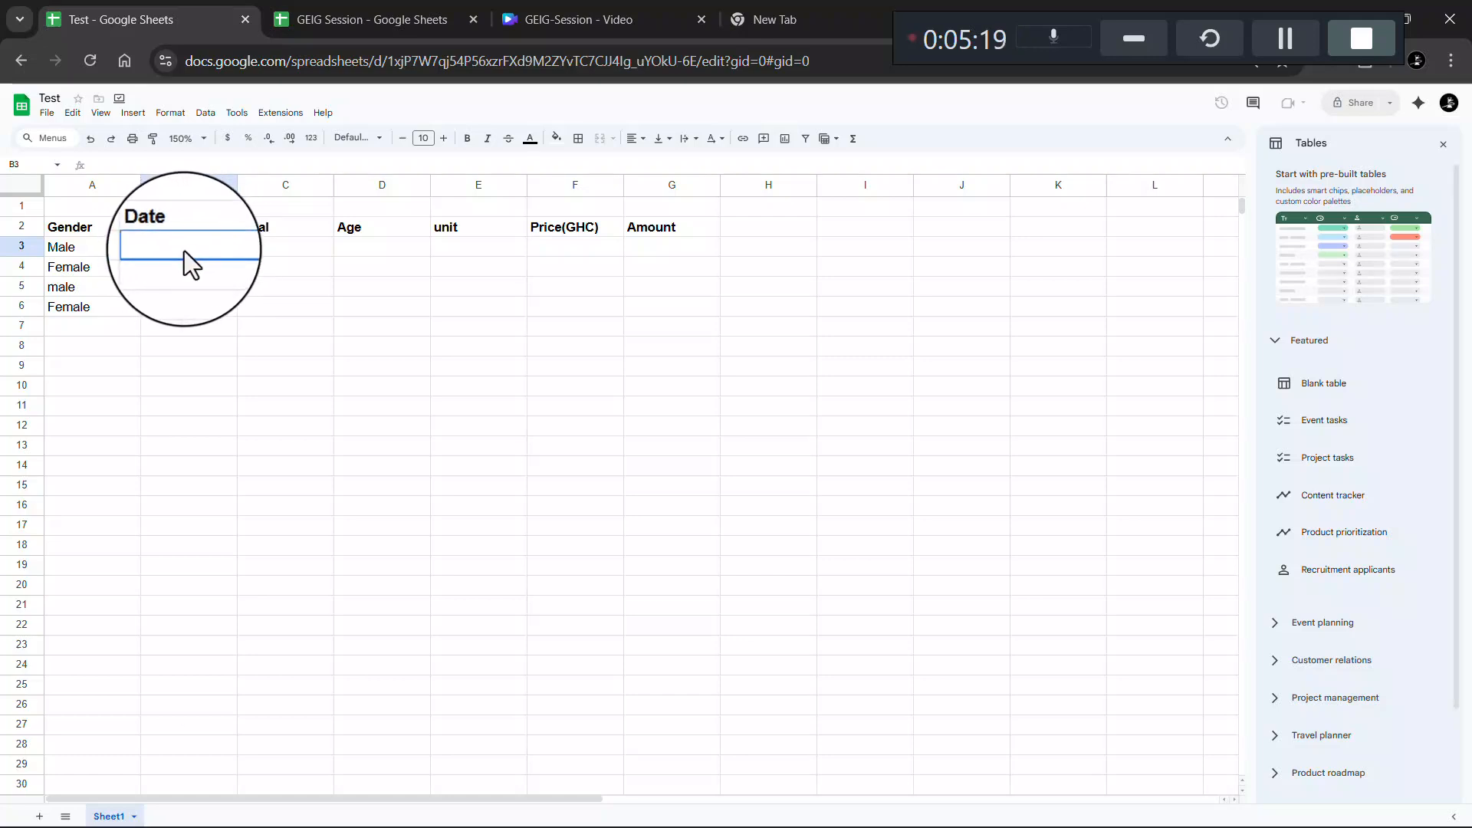
{"action": "right_click", "coordinate": [184, 250]}
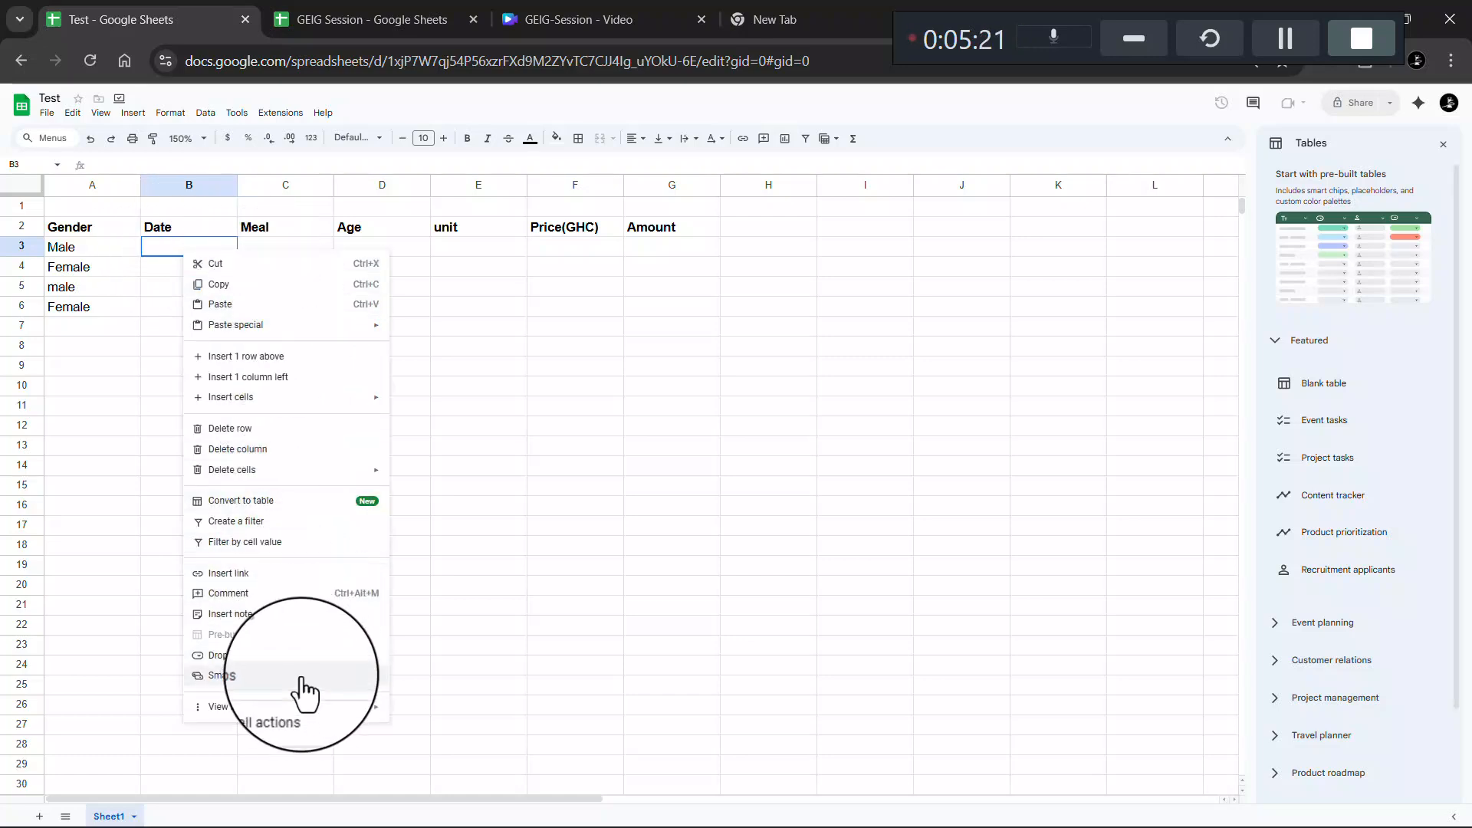
{"action": "mouse_move", "coordinate": [349, 709]}
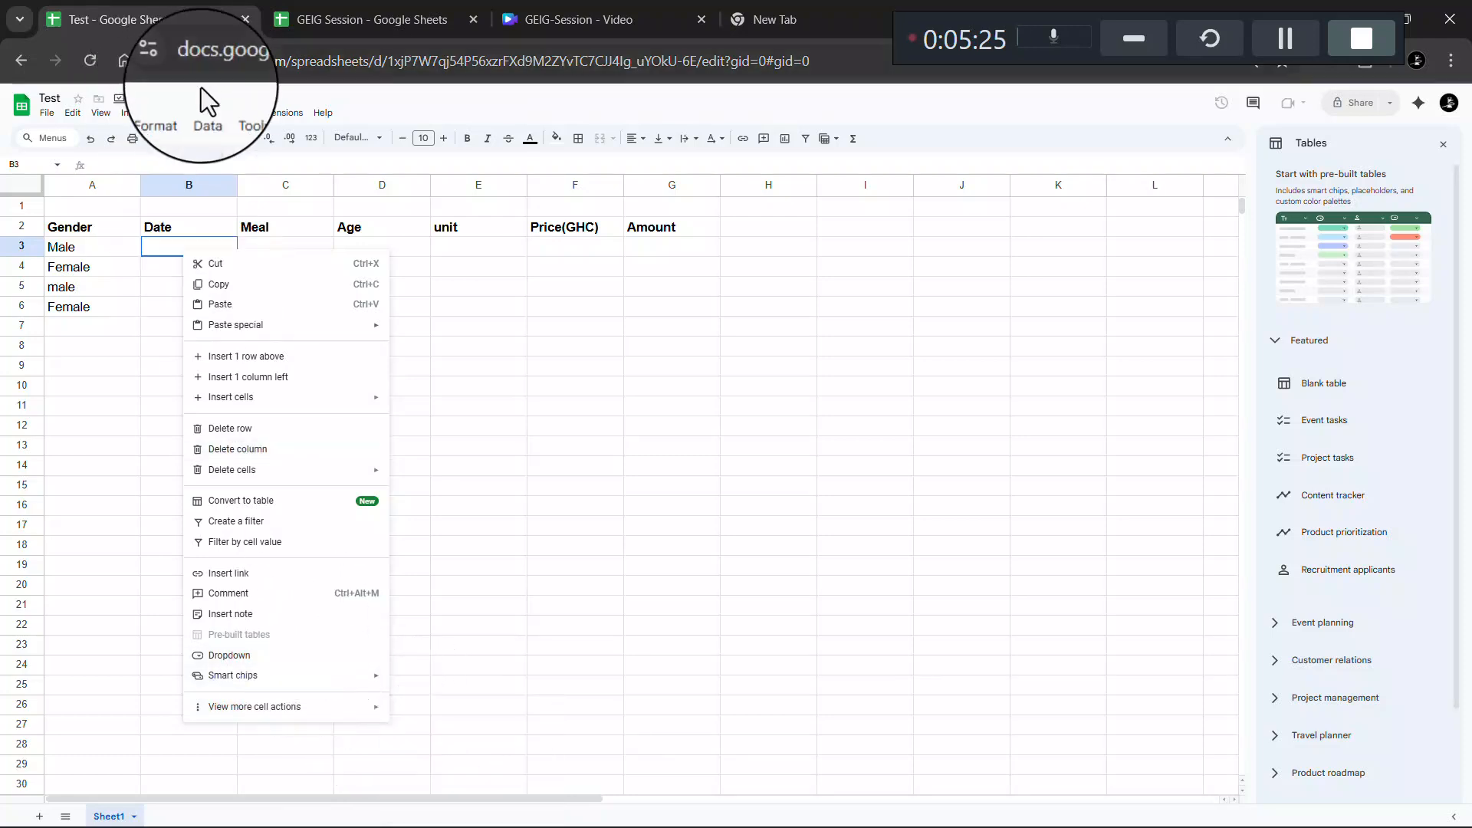
{"action": "left_click", "coordinate": [205, 113]}
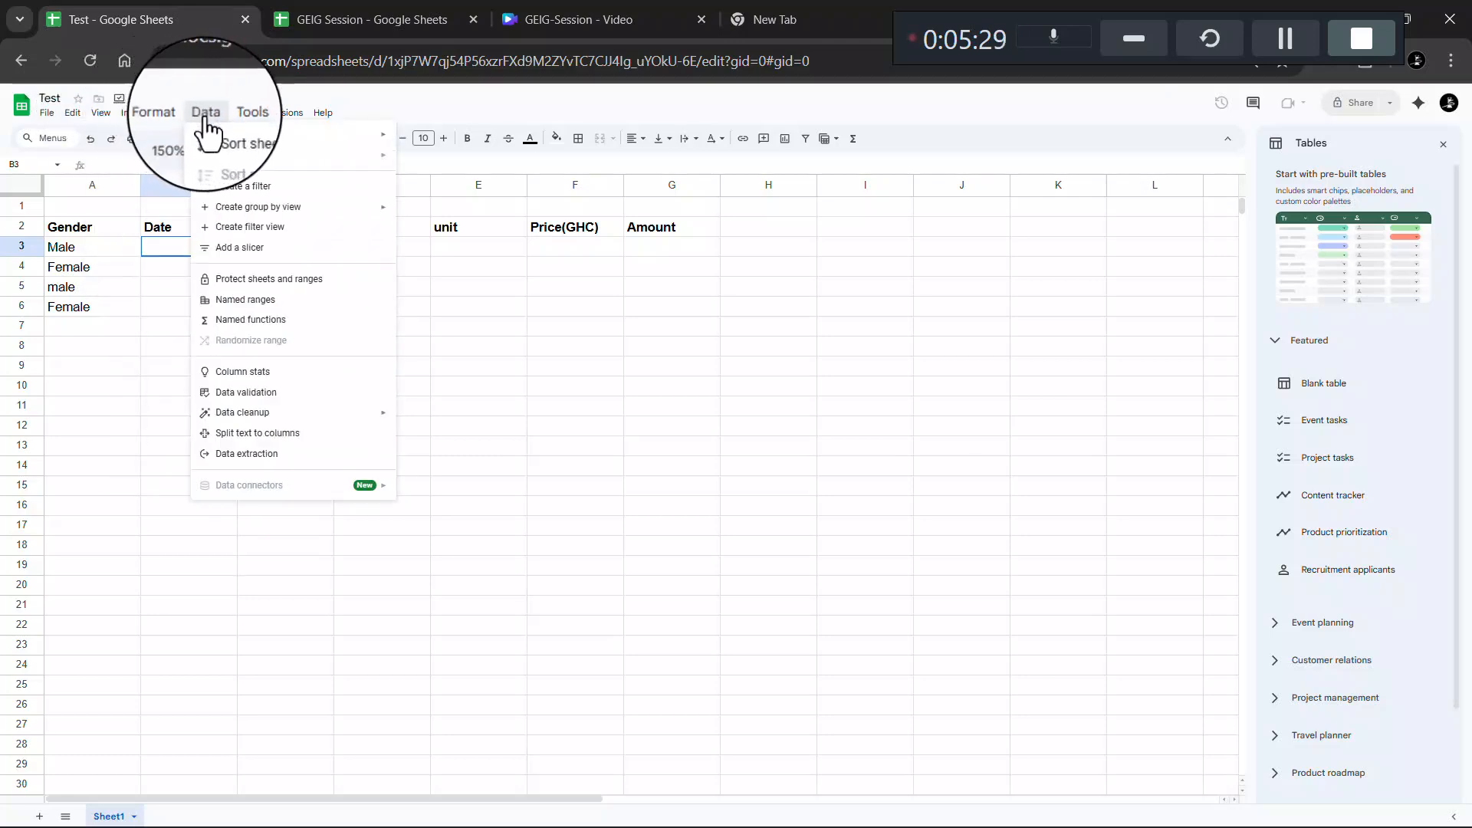
{"action": "left_click", "coordinate": [270, 394]}
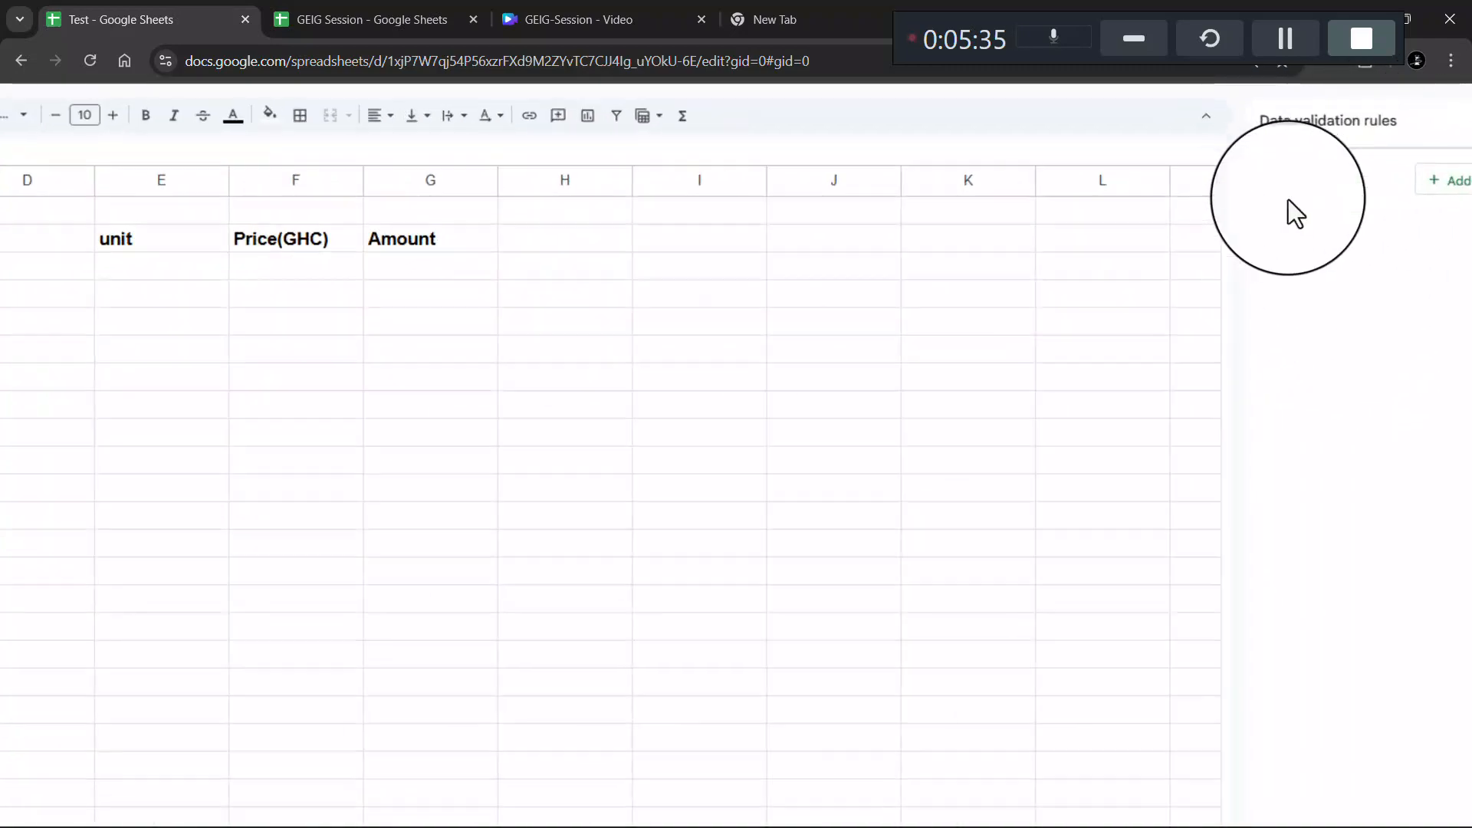
{"action": "scroll", "coordinate": [1288, 200], "scroll_direction": "right", "scroll_amount": 2}
{"action": "scroll", "coordinate": [1287, 301], "scroll_direction": "up", "scroll_amount": 1}
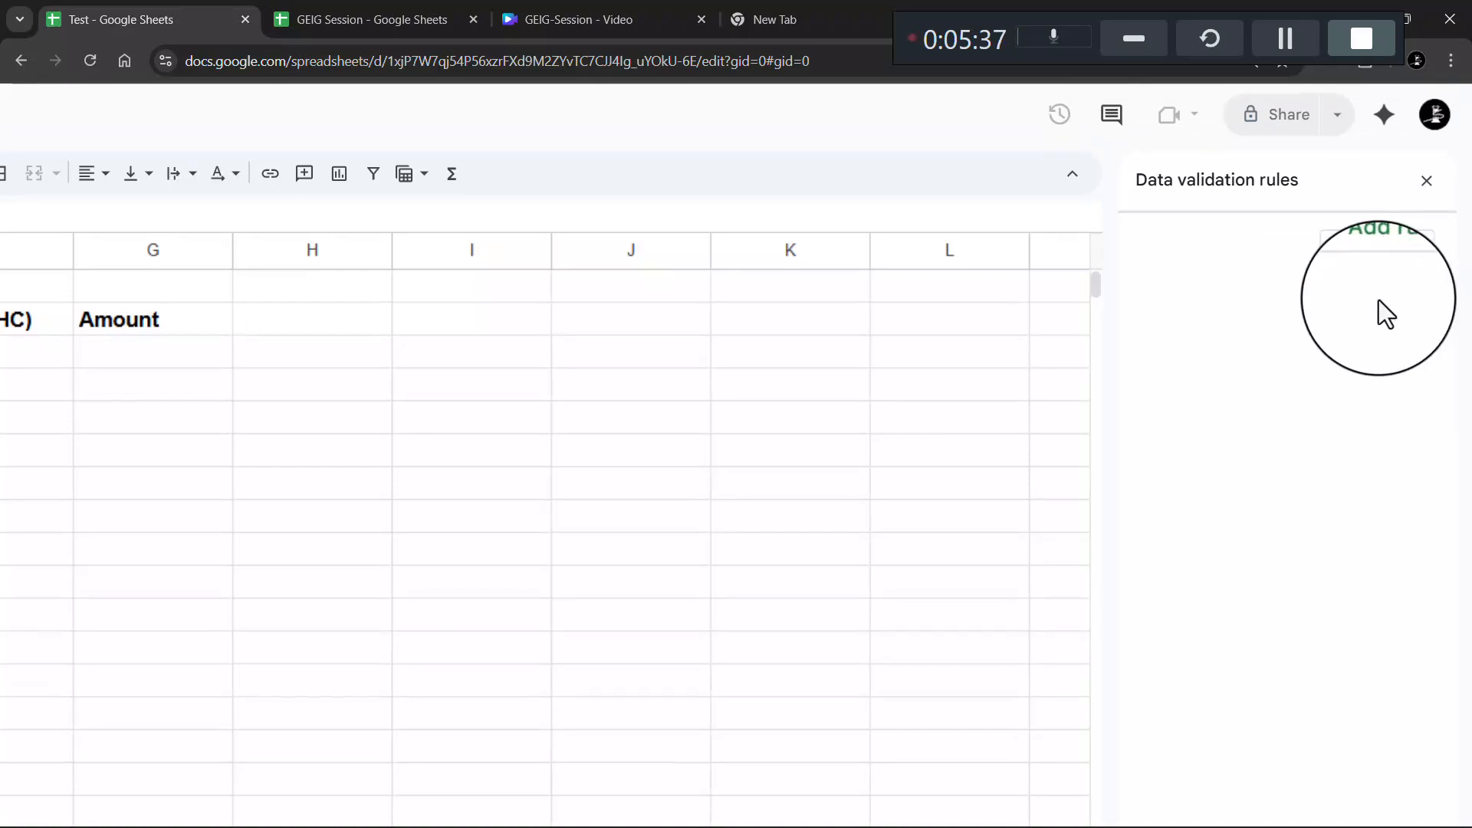
{"action": "left_click", "coordinate": [1365, 269]}
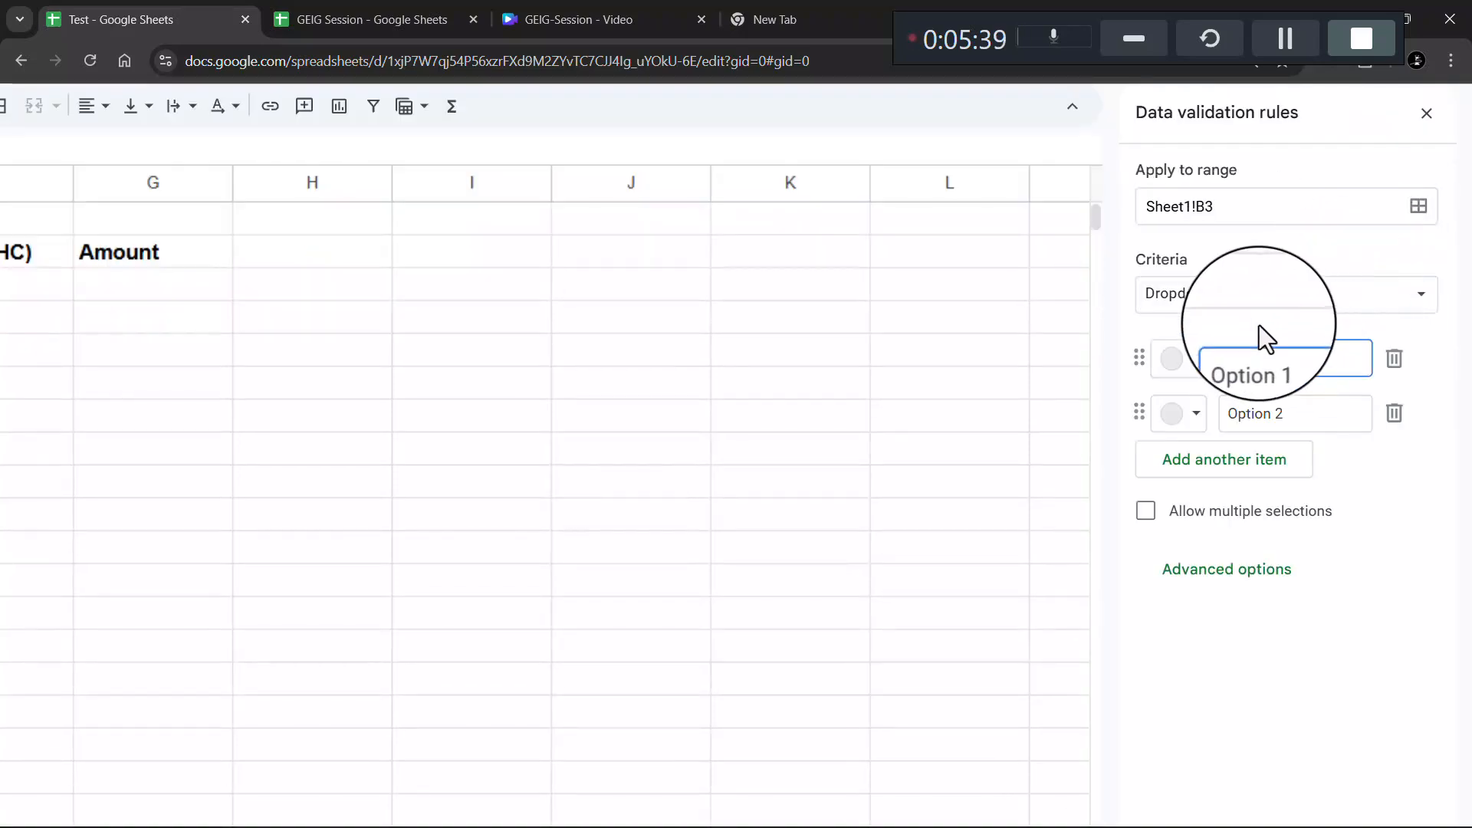
{"action": "left_click", "coordinate": [1206, 306]}
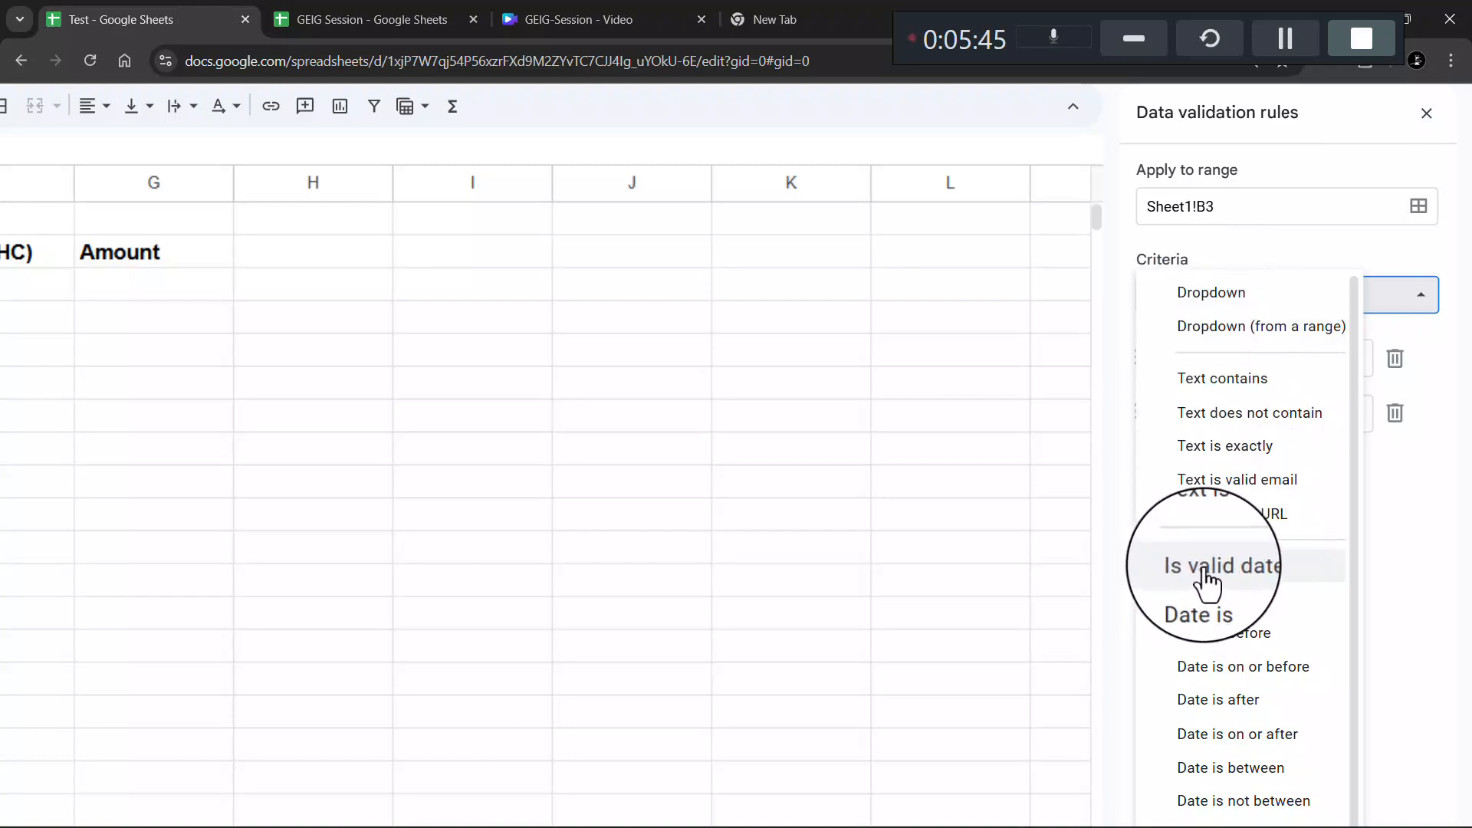
{"action": "left_click", "coordinate": [1218, 575]}
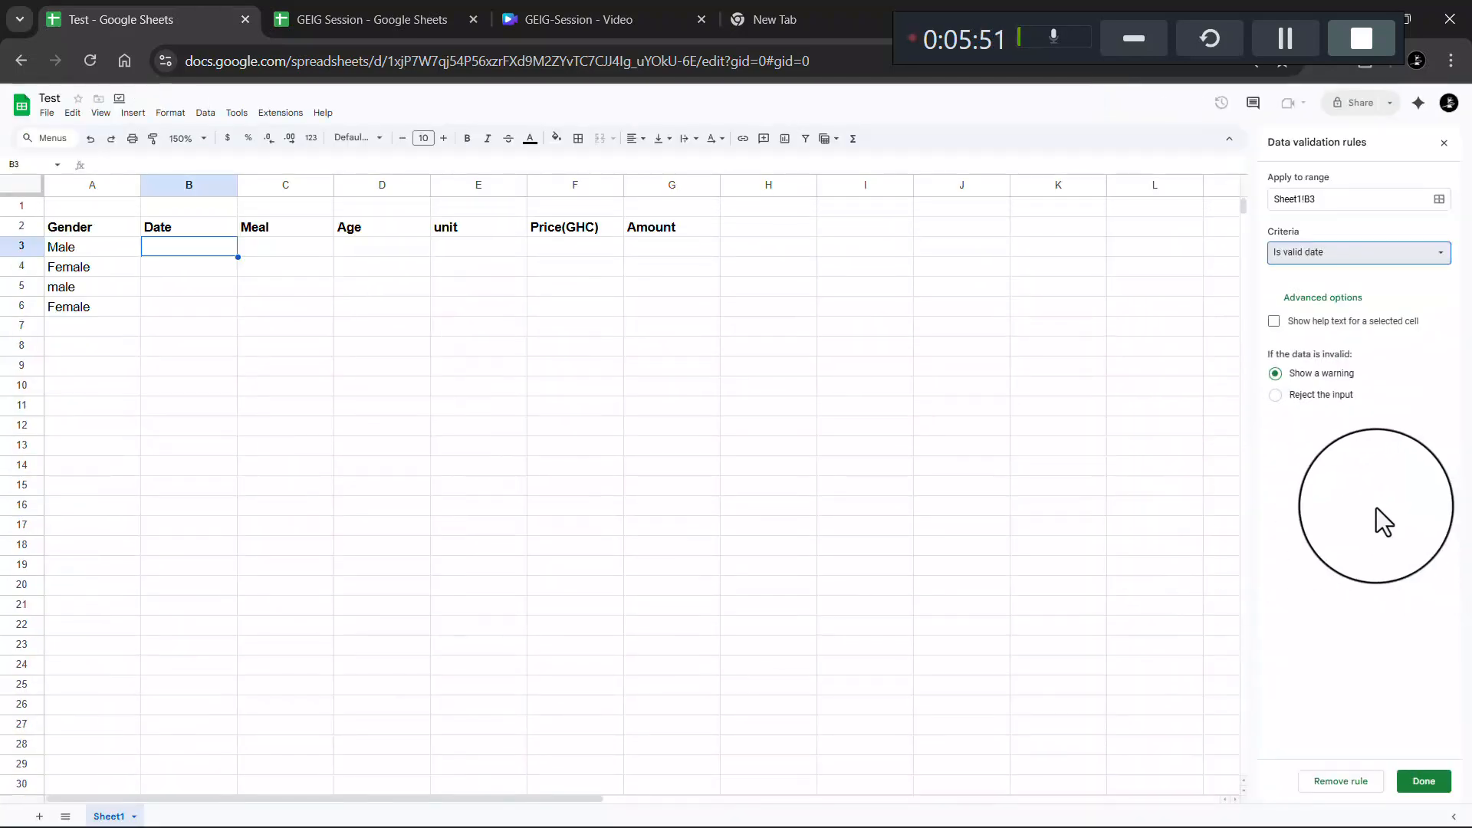
{"action": "left_click", "coordinate": [1420, 782]}
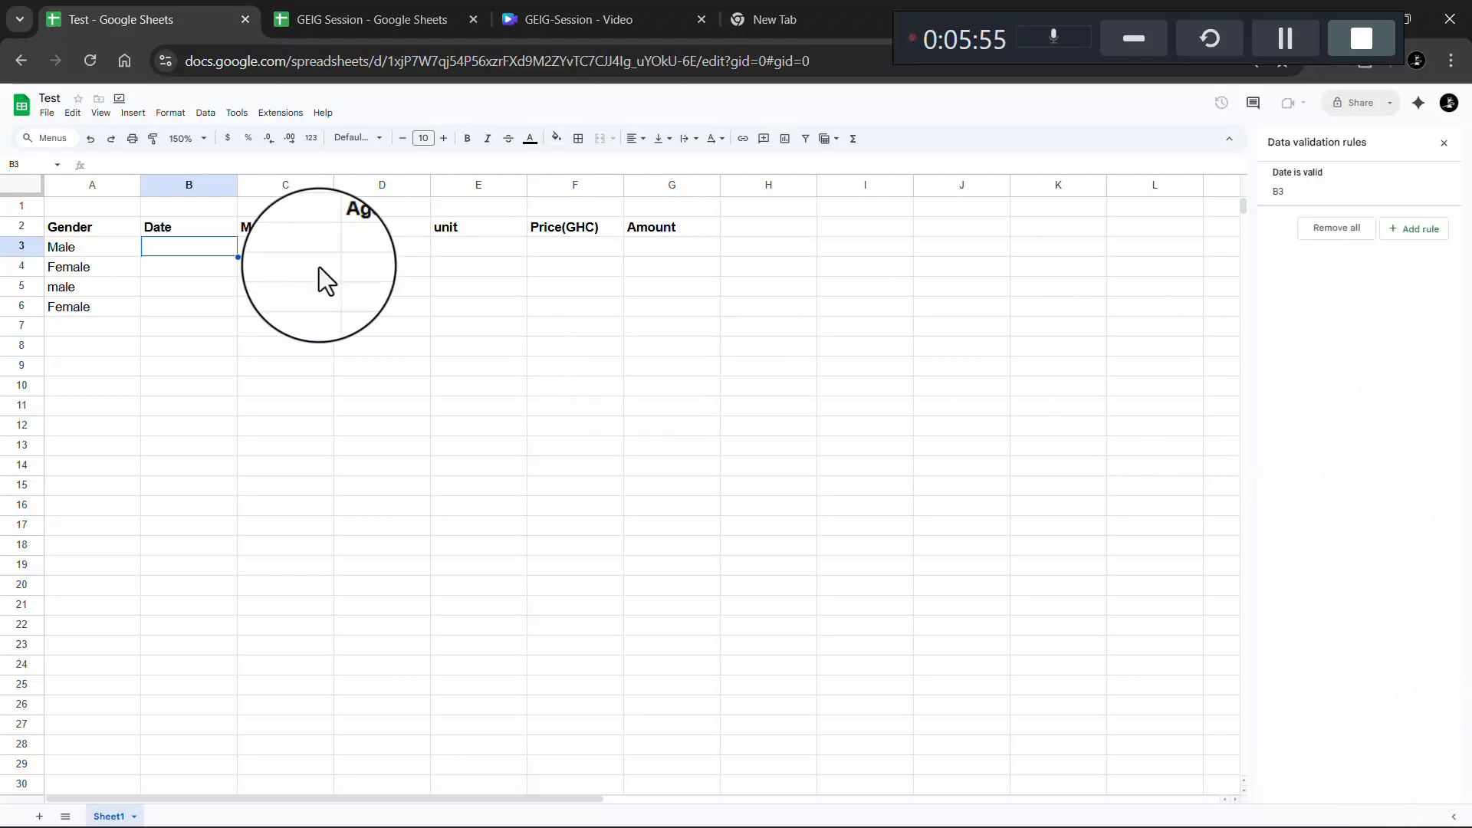
Pick 9/10/2025 as the date in cell B3 and check whether cell B4 offers a date picker
{"action": "double_click", "coordinate": [177, 246]}
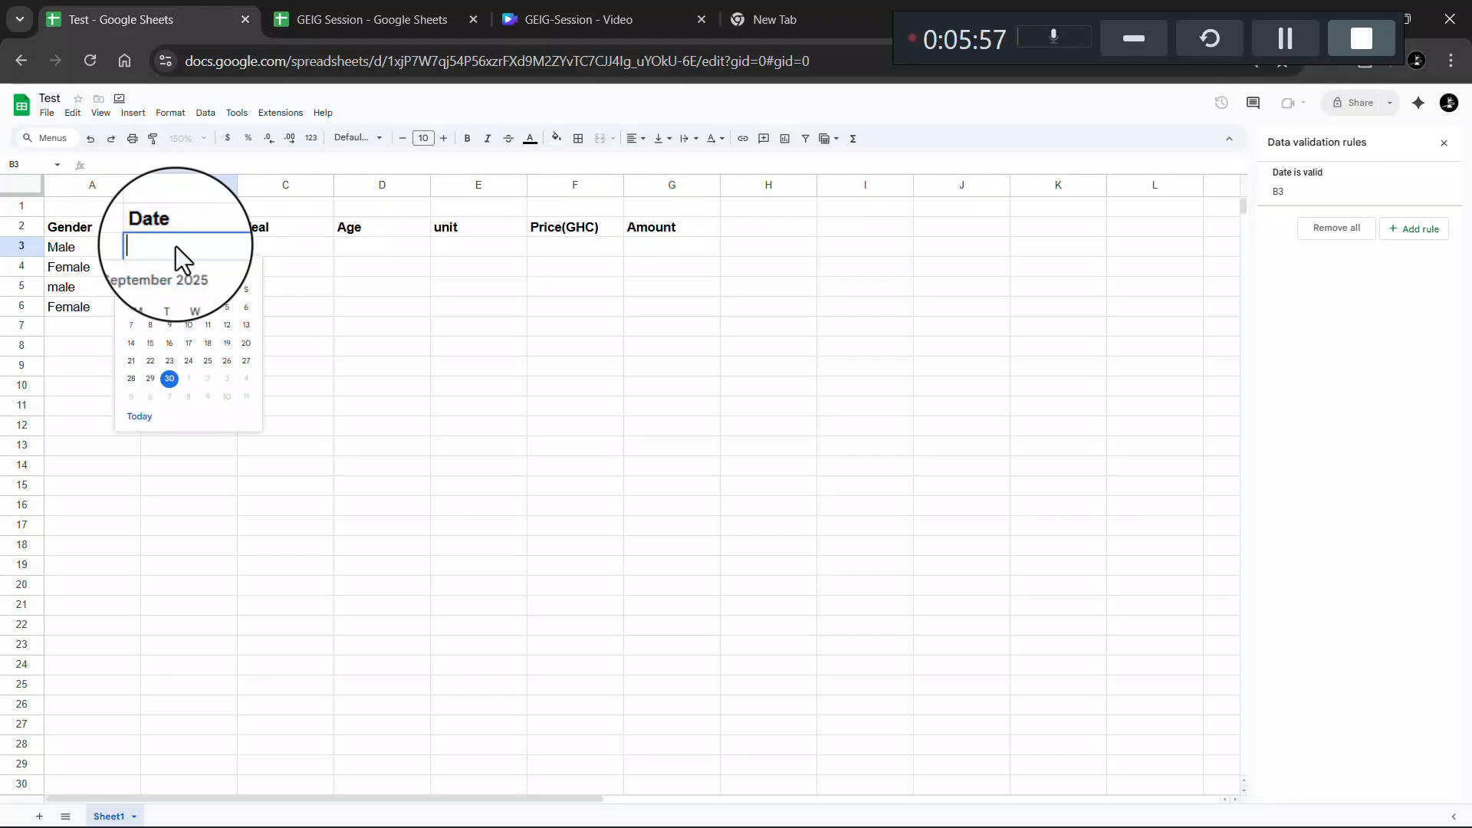
{"action": "left_click", "coordinate": [189, 329]}
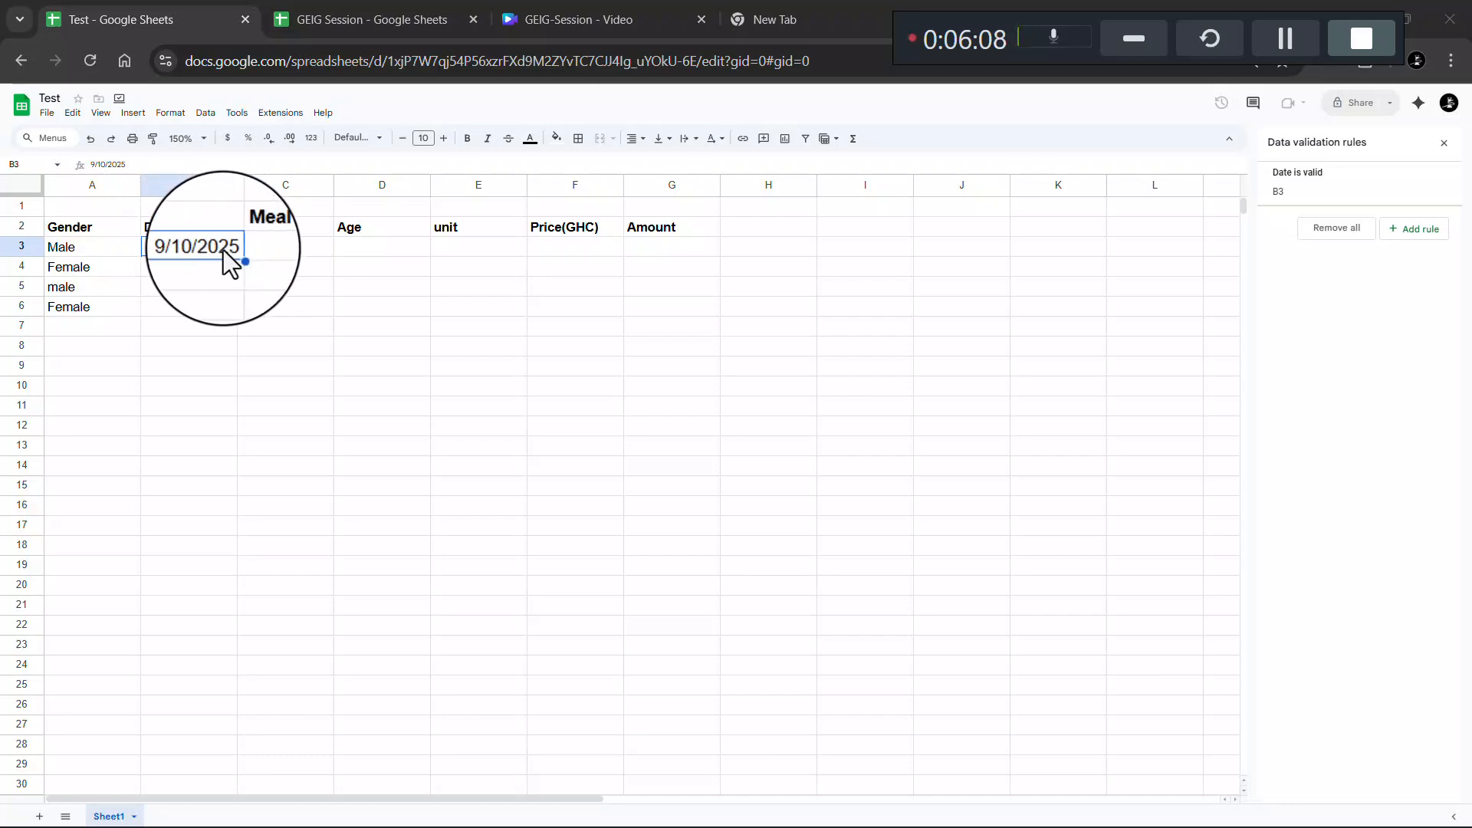
{"action": "left_click", "coordinate": [196, 270]}
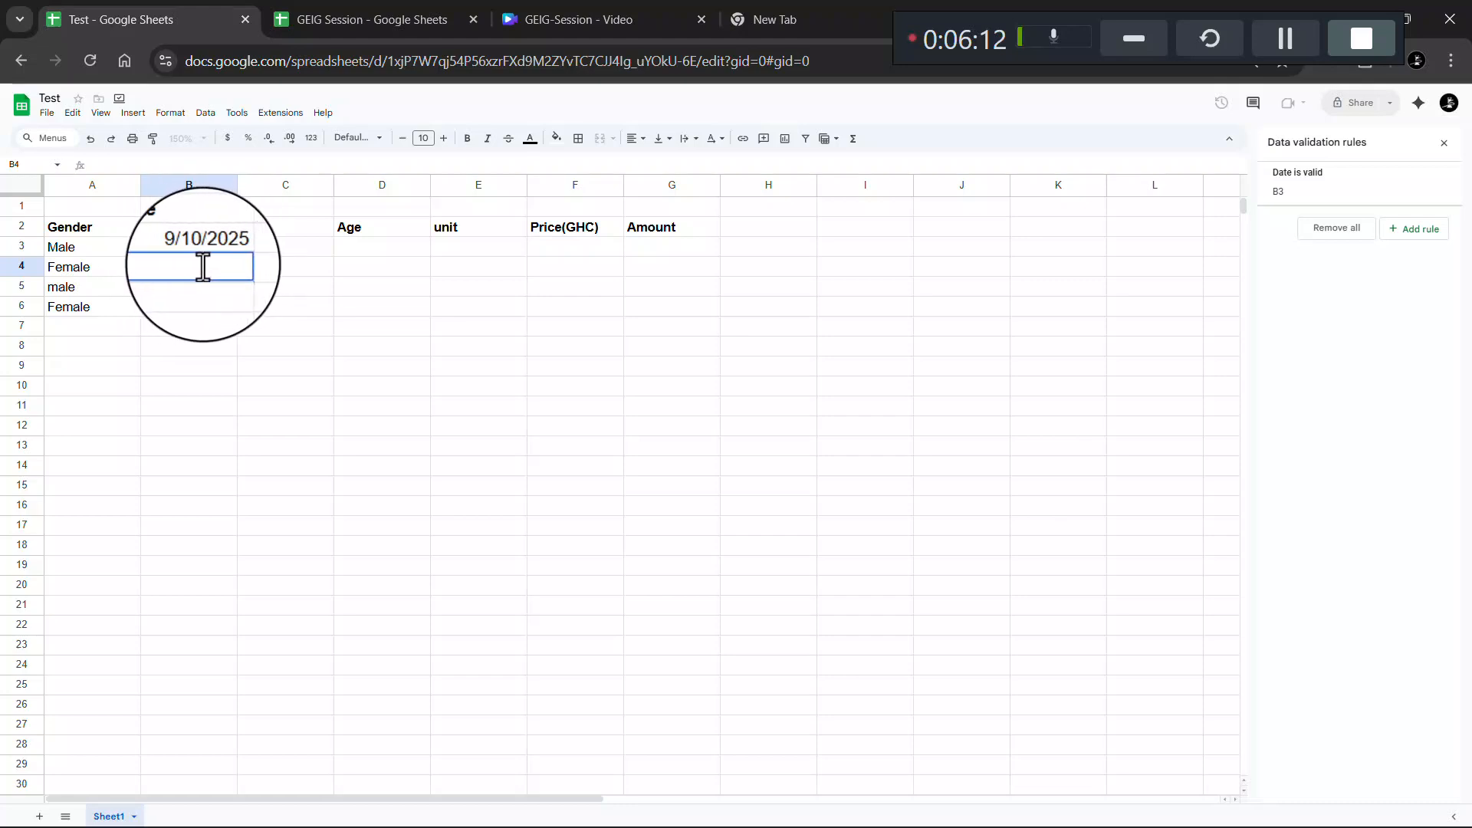
Fill the date and its validation from cell B3 down to B6
{"action": "left_click", "coordinate": [211, 250]}
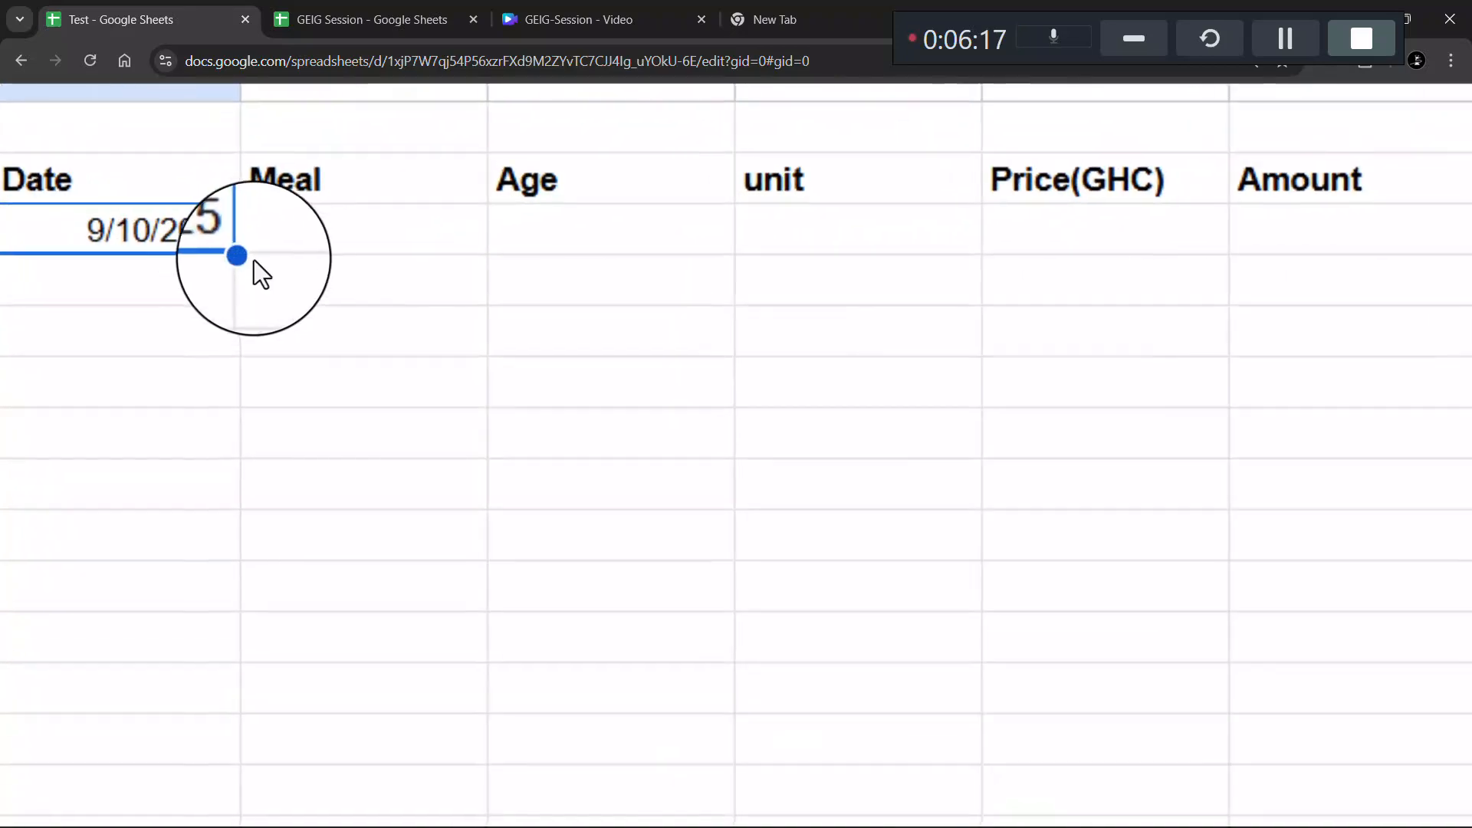
{"action": "scroll", "coordinate": [251, 255], "scroll_direction": "down", "scroll_amount": 3}
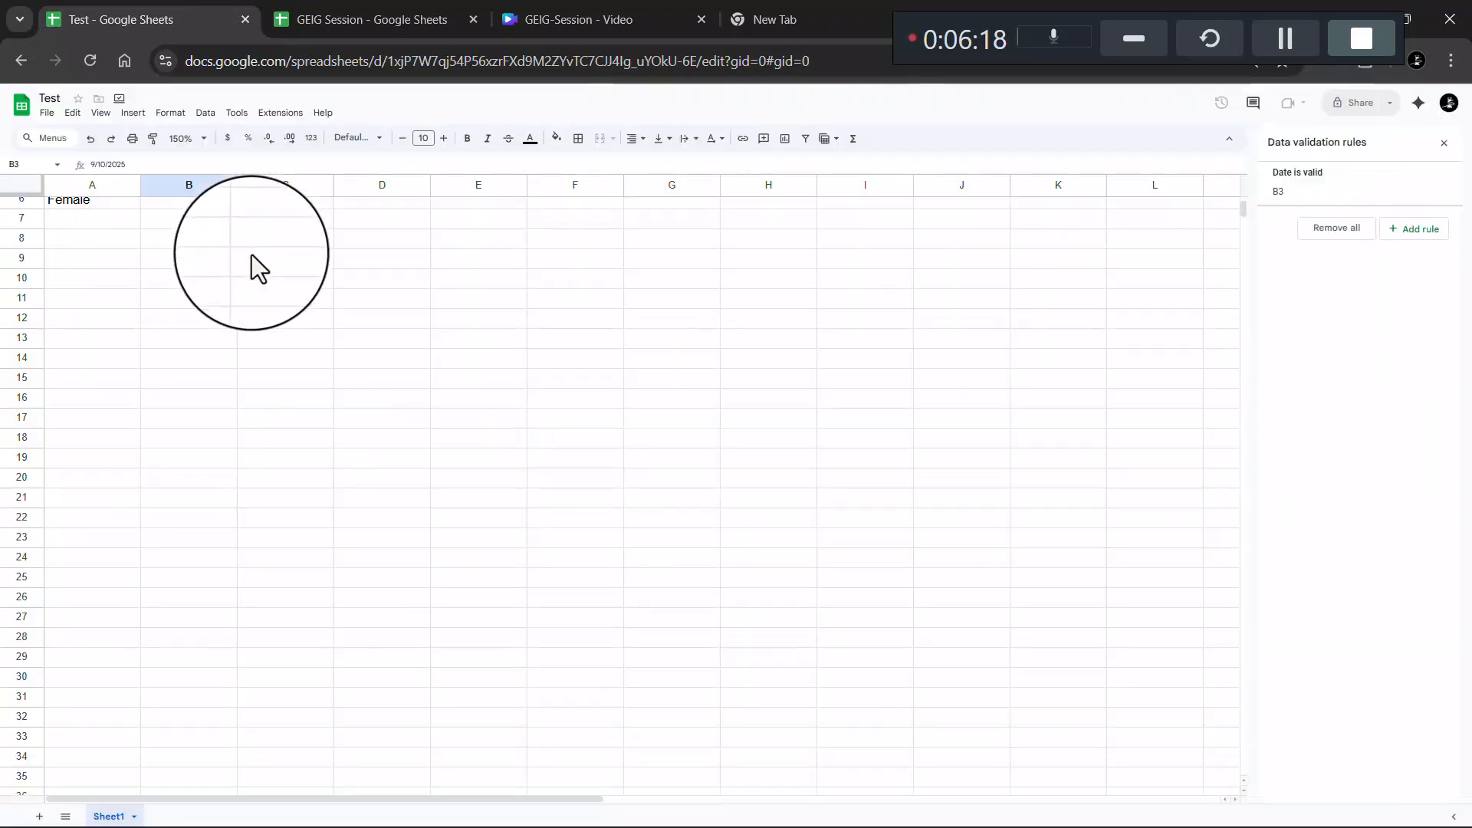
{"action": "scroll", "coordinate": [218, 269], "scroll_direction": "up", "scroll_amount": 3}
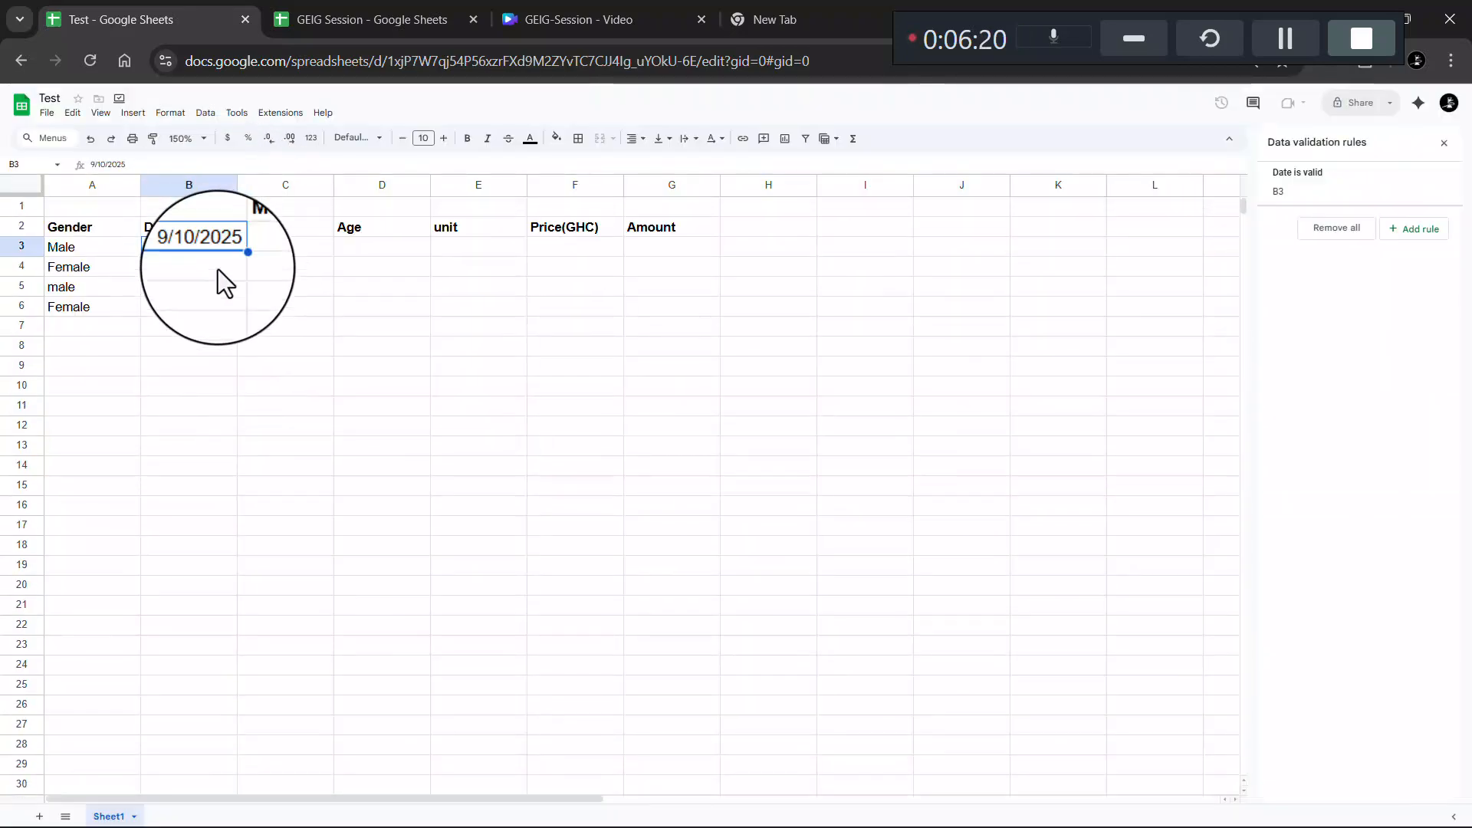
{"action": "scroll", "coordinate": [227, 264], "scroll_direction": "up", "scroll_amount": 3}
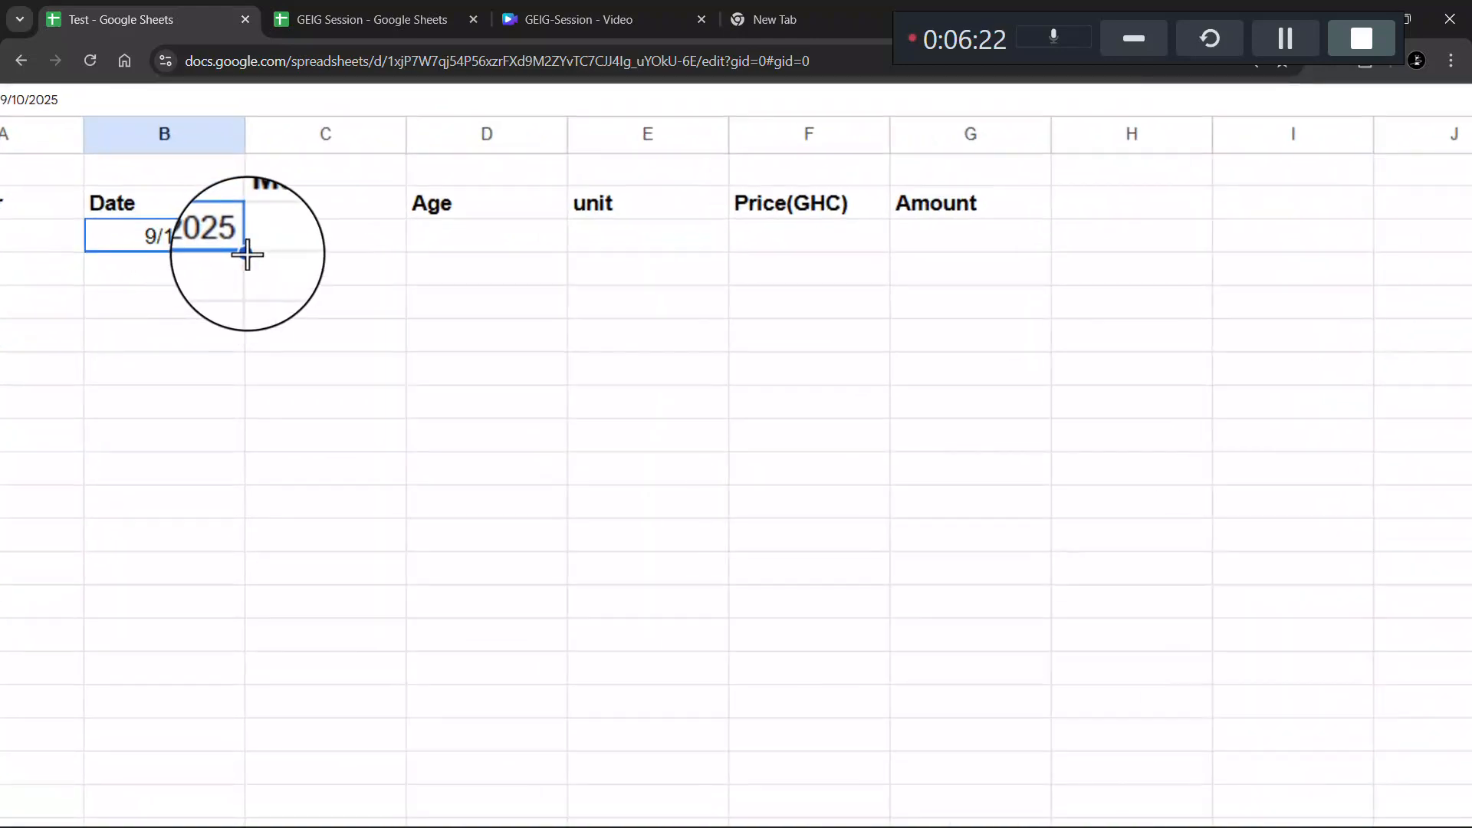
{"action": "scroll", "coordinate": [248, 256], "scroll_direction": "left", "scroll_amount": 1}
{"action": "scroll", "coordinate": [247, 255], "scroll_direction": "left", "scroll_amount": 1}
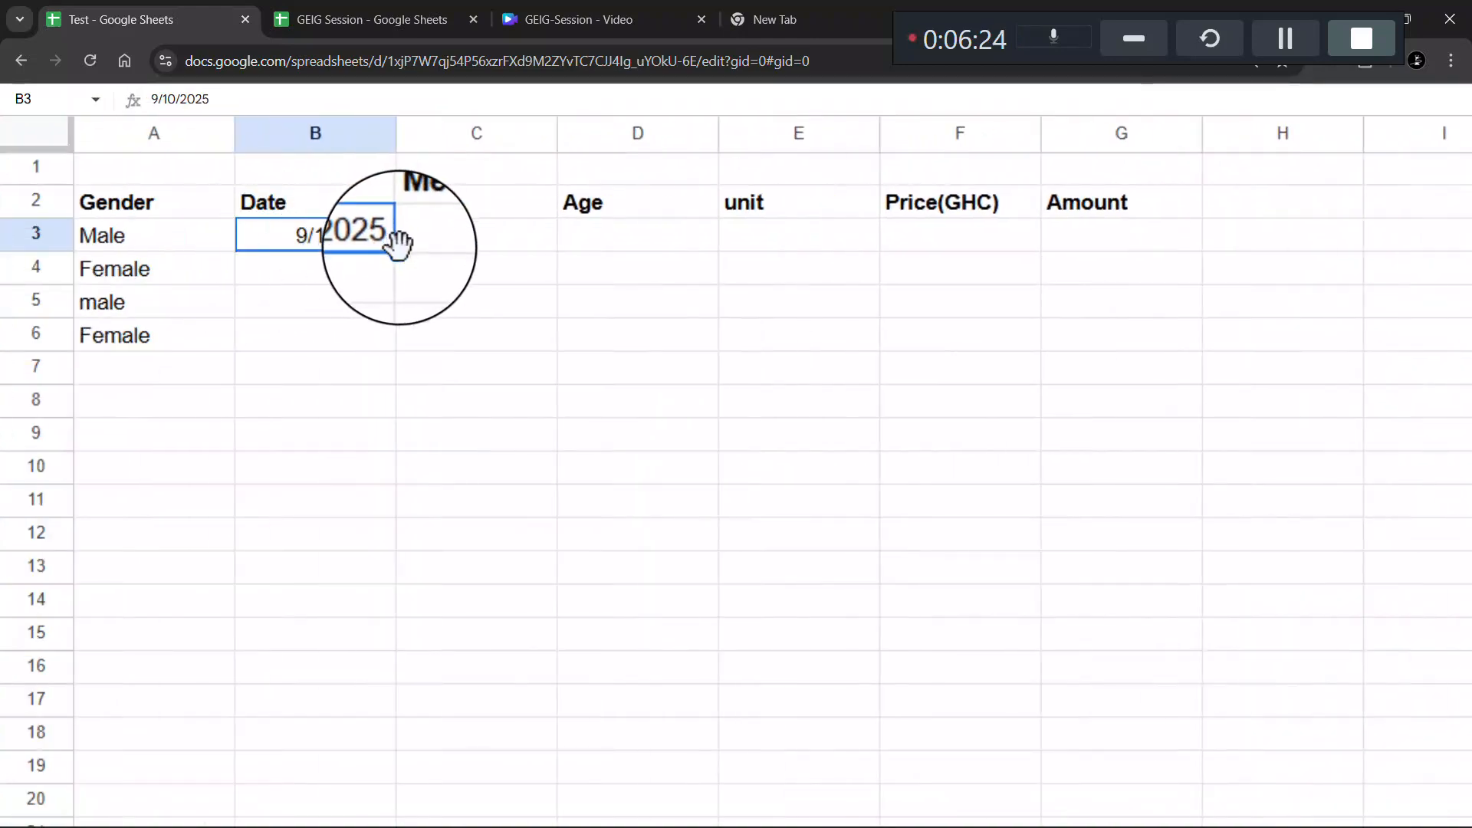
{"action": "left_click_drag", "start_coordinate": [398, 251], "coordinate": [388, 352]}
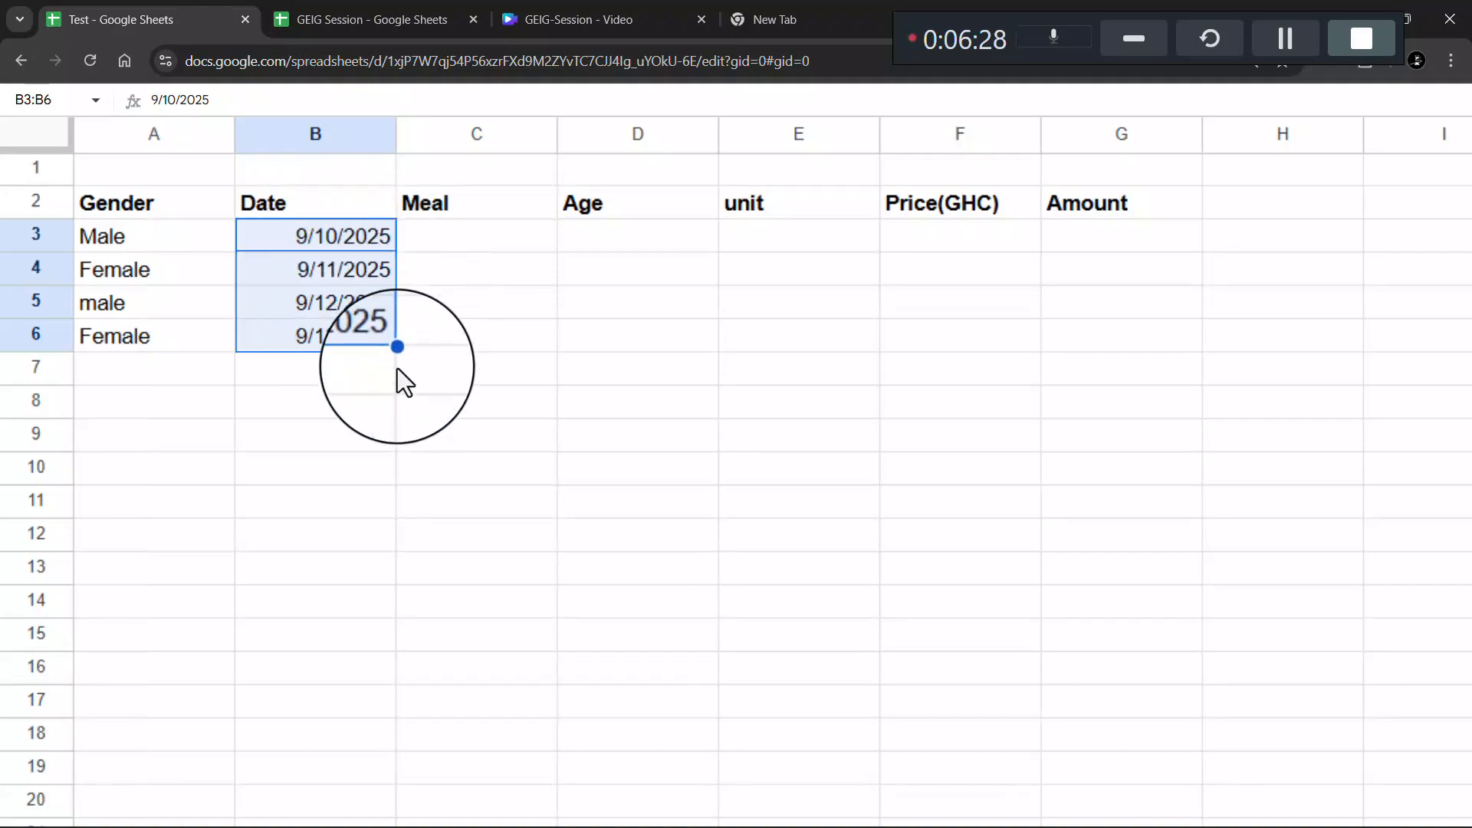
{"action": "left_click", "coordinate": [389, 374]}
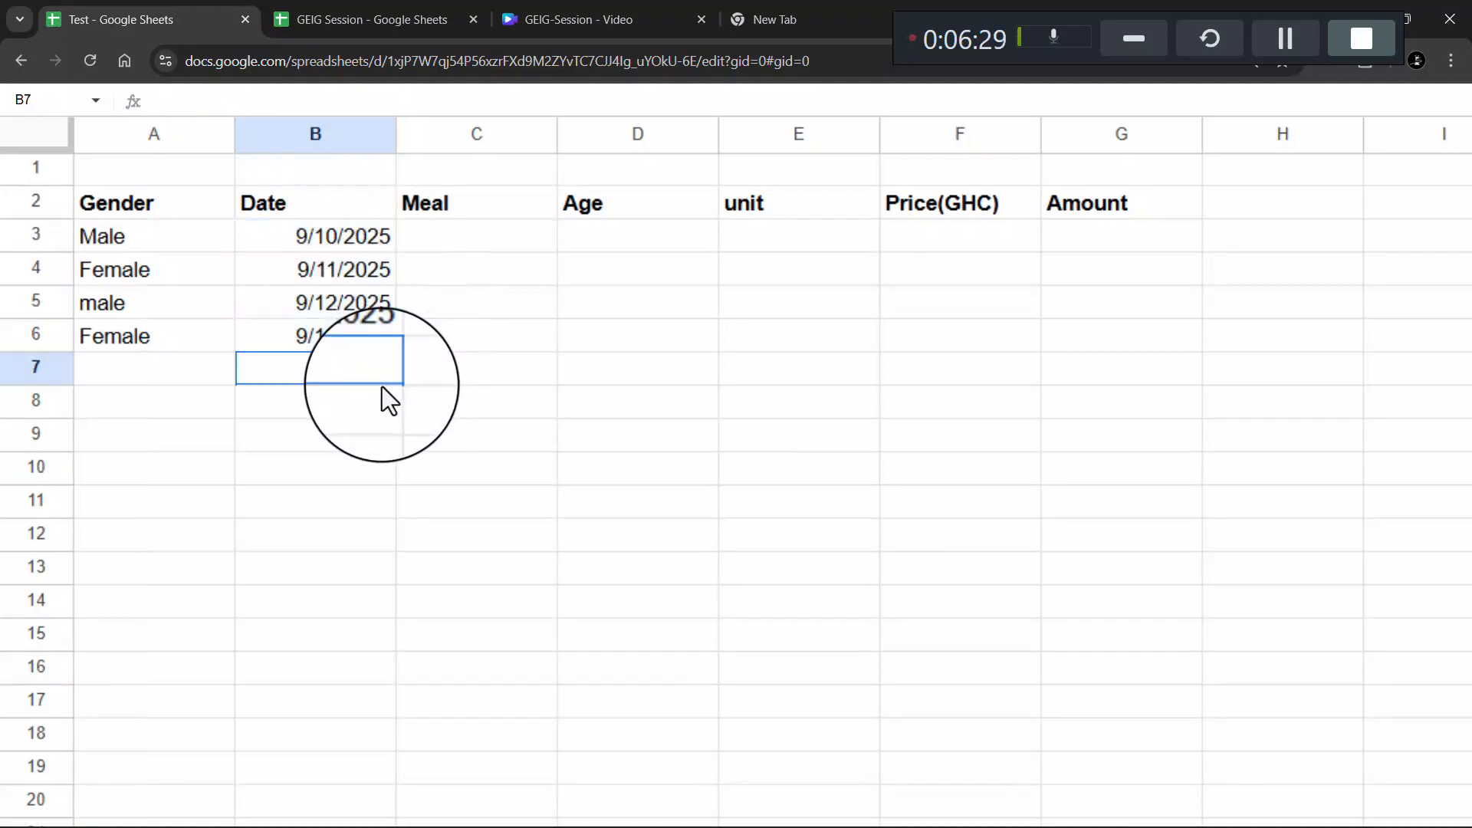
Change the date in cell B4 to 9/19/2025 using the date picker
{"action": "double_click", "coordinate": [325, 265]}
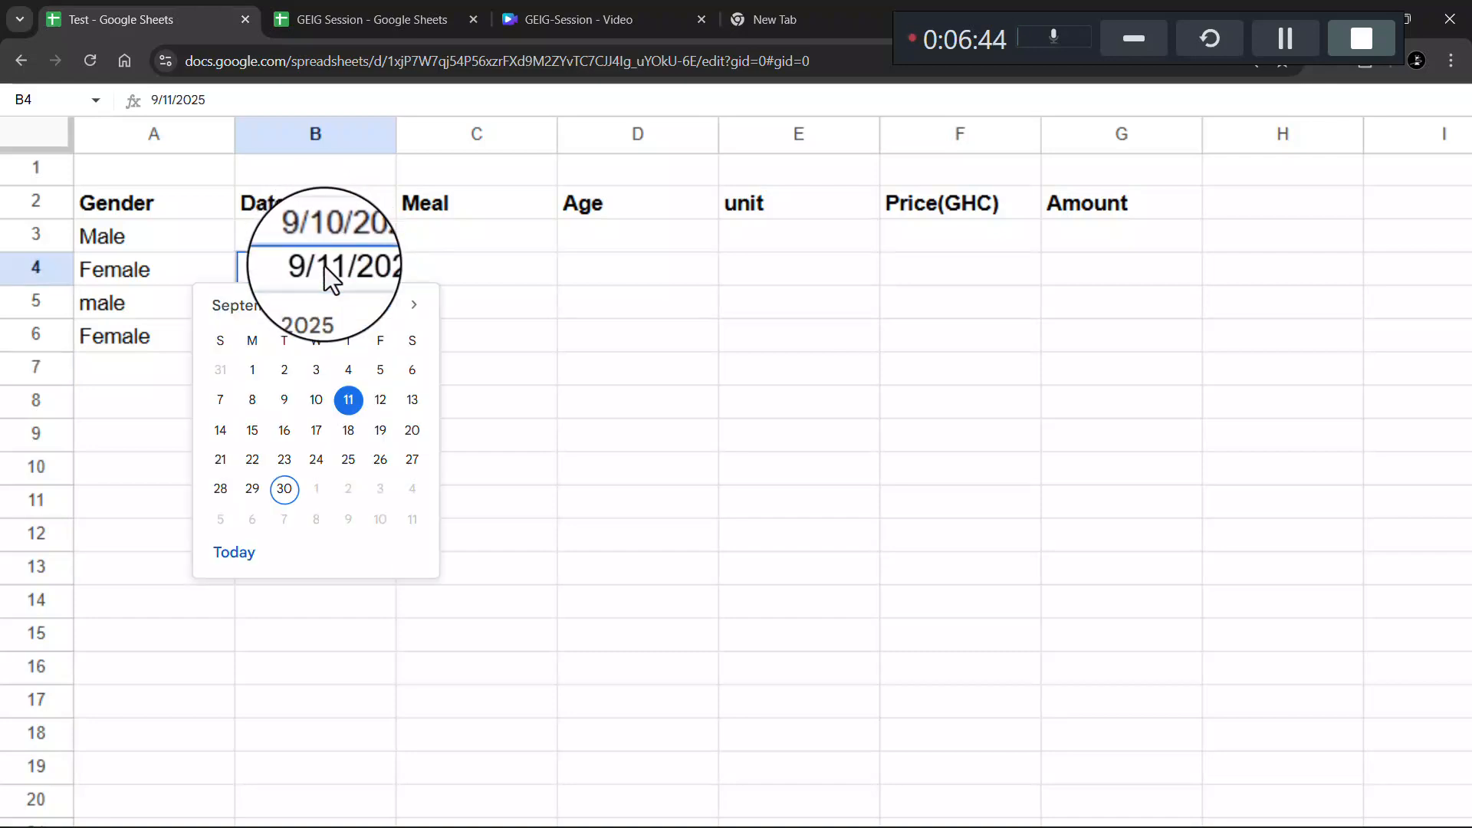
{"action": "left_click", "coordinate": [381, 431]}
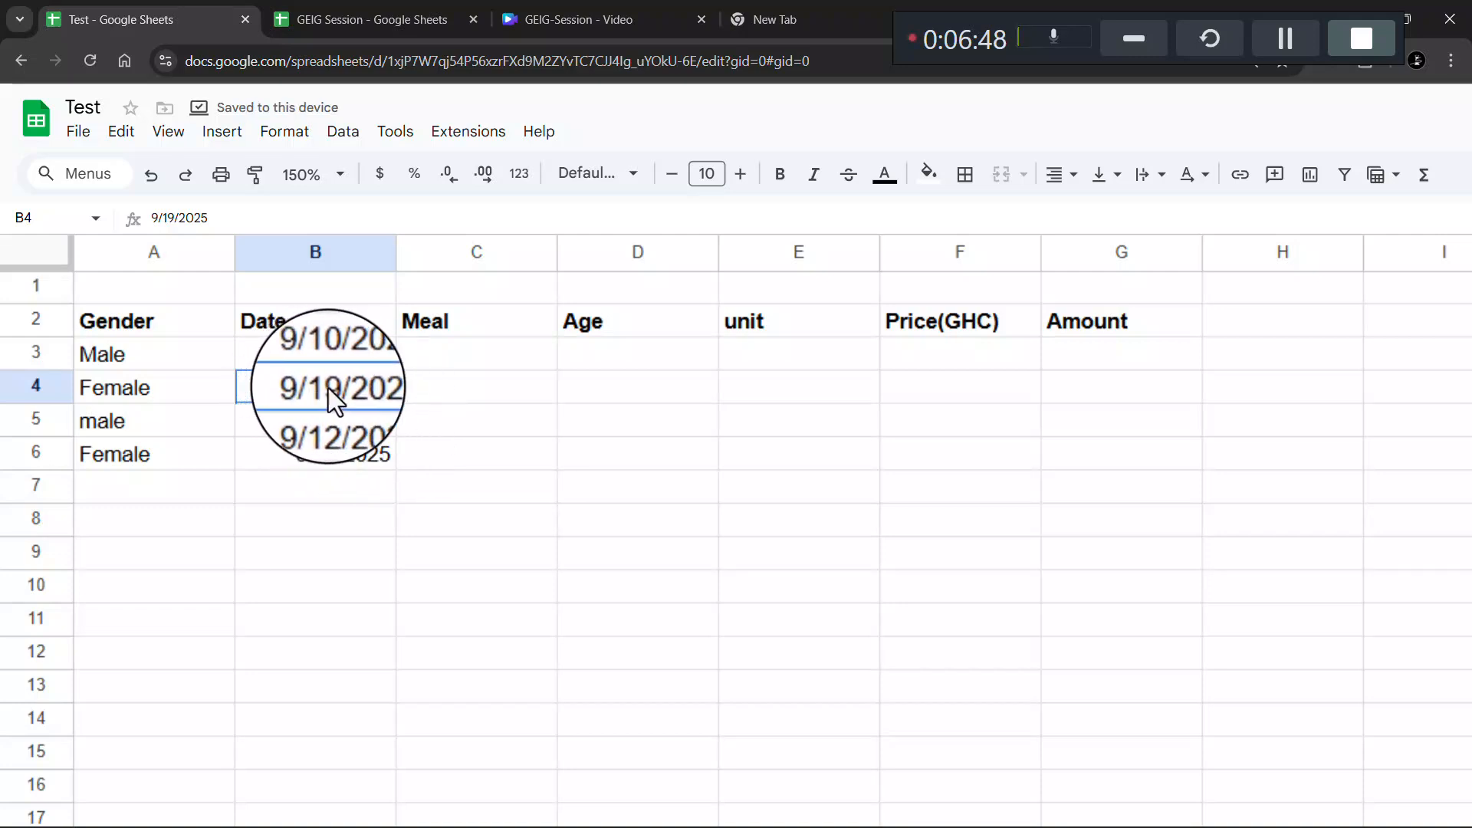
Change the date in cell B5 to 9/13/2025 and in cell B6 to 9/22/2025 using the date picker
{"action": "double_click", "coordinate": [340, 426]}
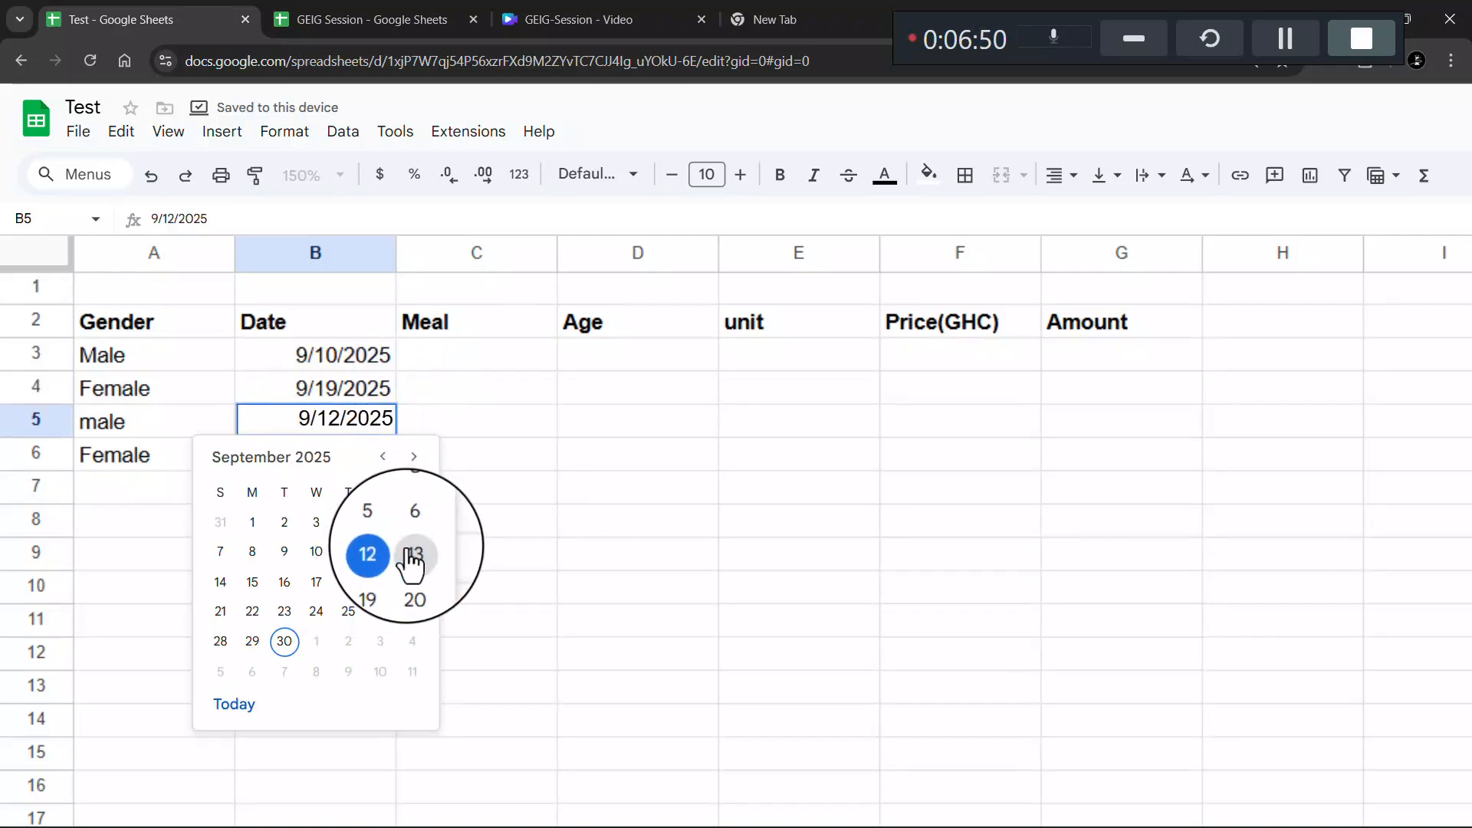
{"action": "left_click", "coordinate": [409, 554]}
{"action": "double_click", "coordinate": [352, 463]}
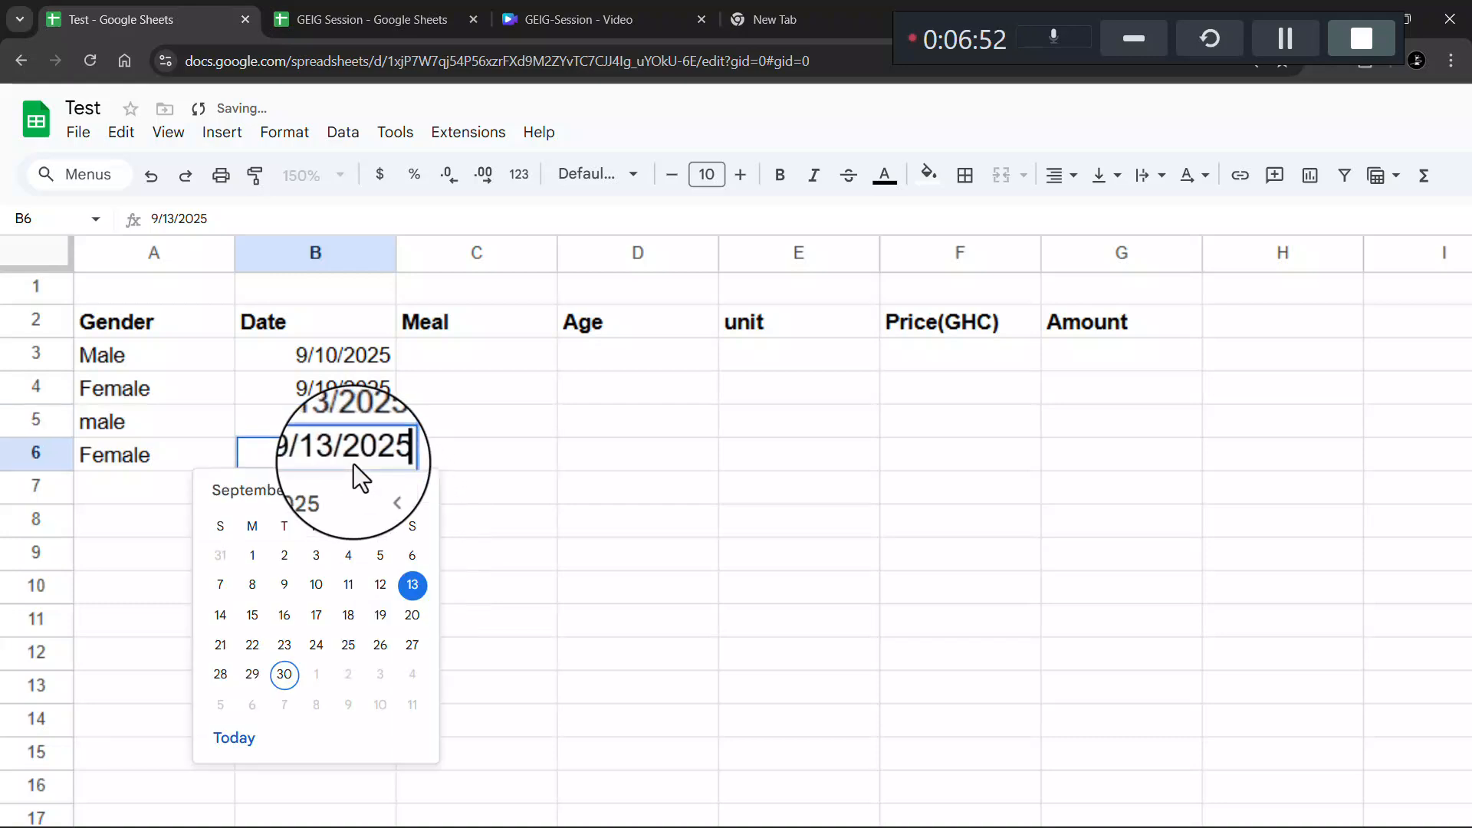
{"action": "left_click", "coordinate": [251, 649]}
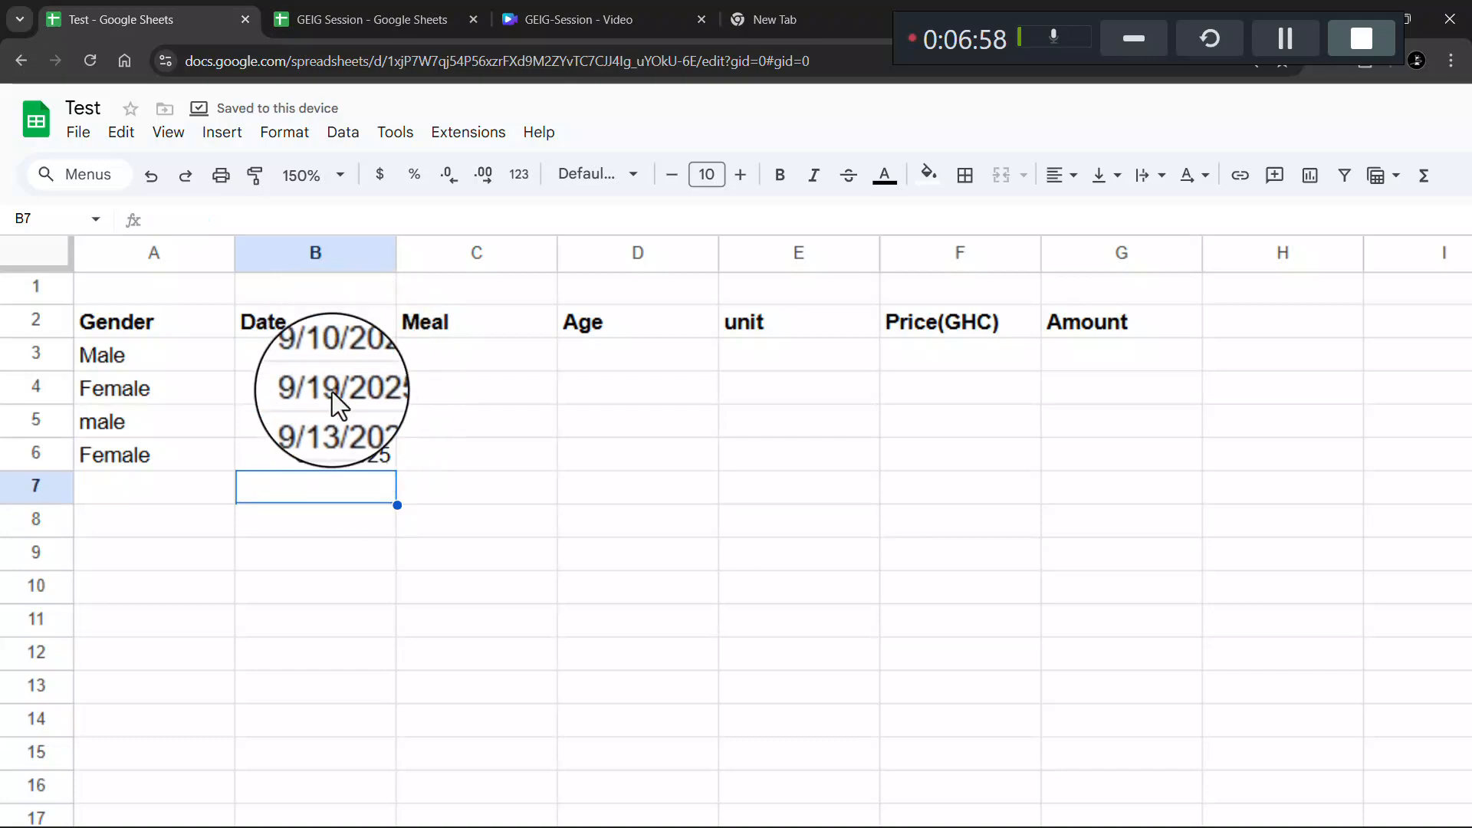
Check how the dates are formatted on Sheet2 of the GEIG Session spreadsheet, and return to the Test spreadsheet
{"action": "left_click", "coordinate": [325, 6]}
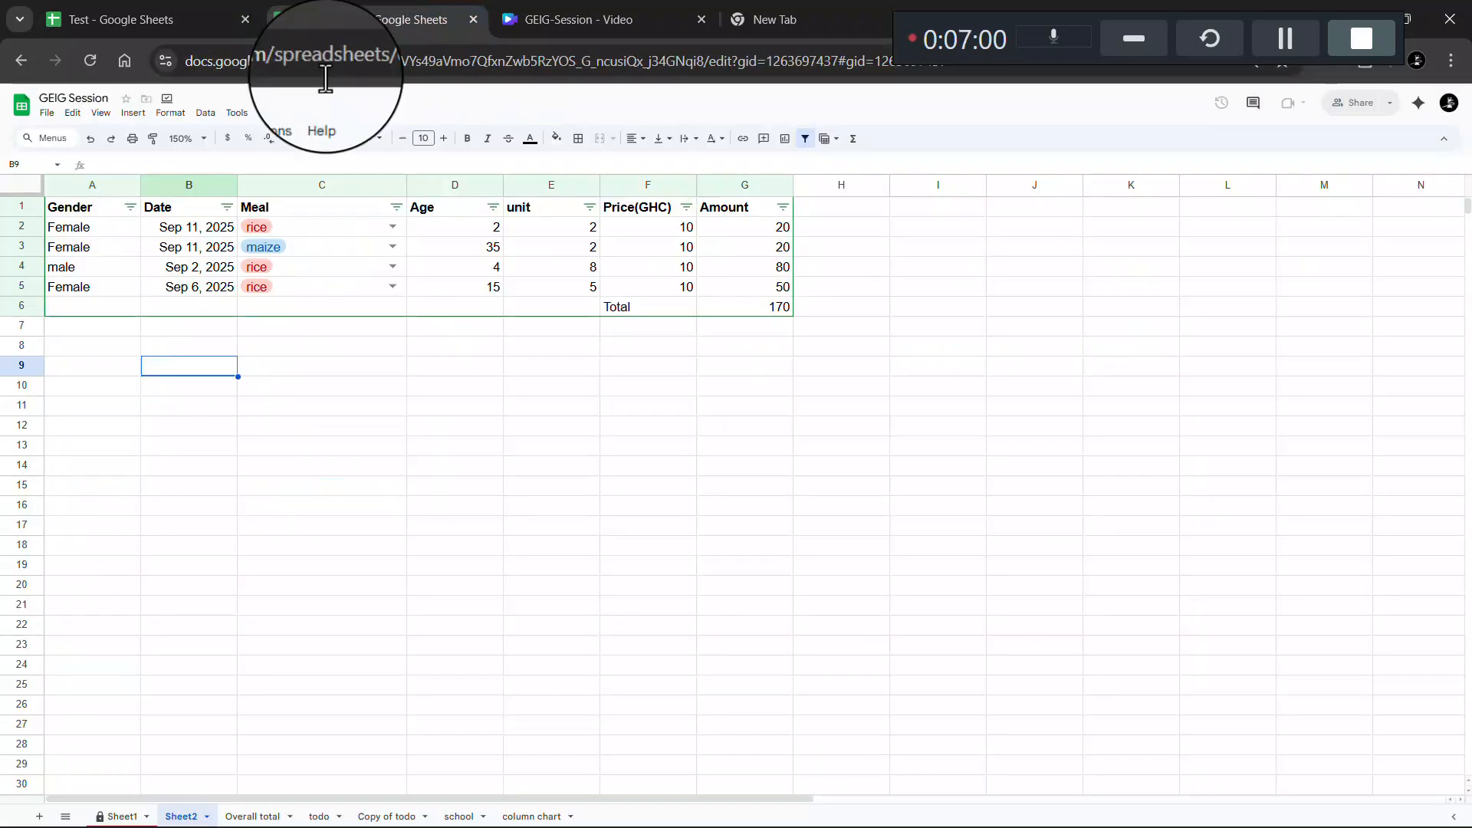
{"action": "scroll", "coordinate": [213, 230], "scroll_direction": "up", "scroll_amount": 5}
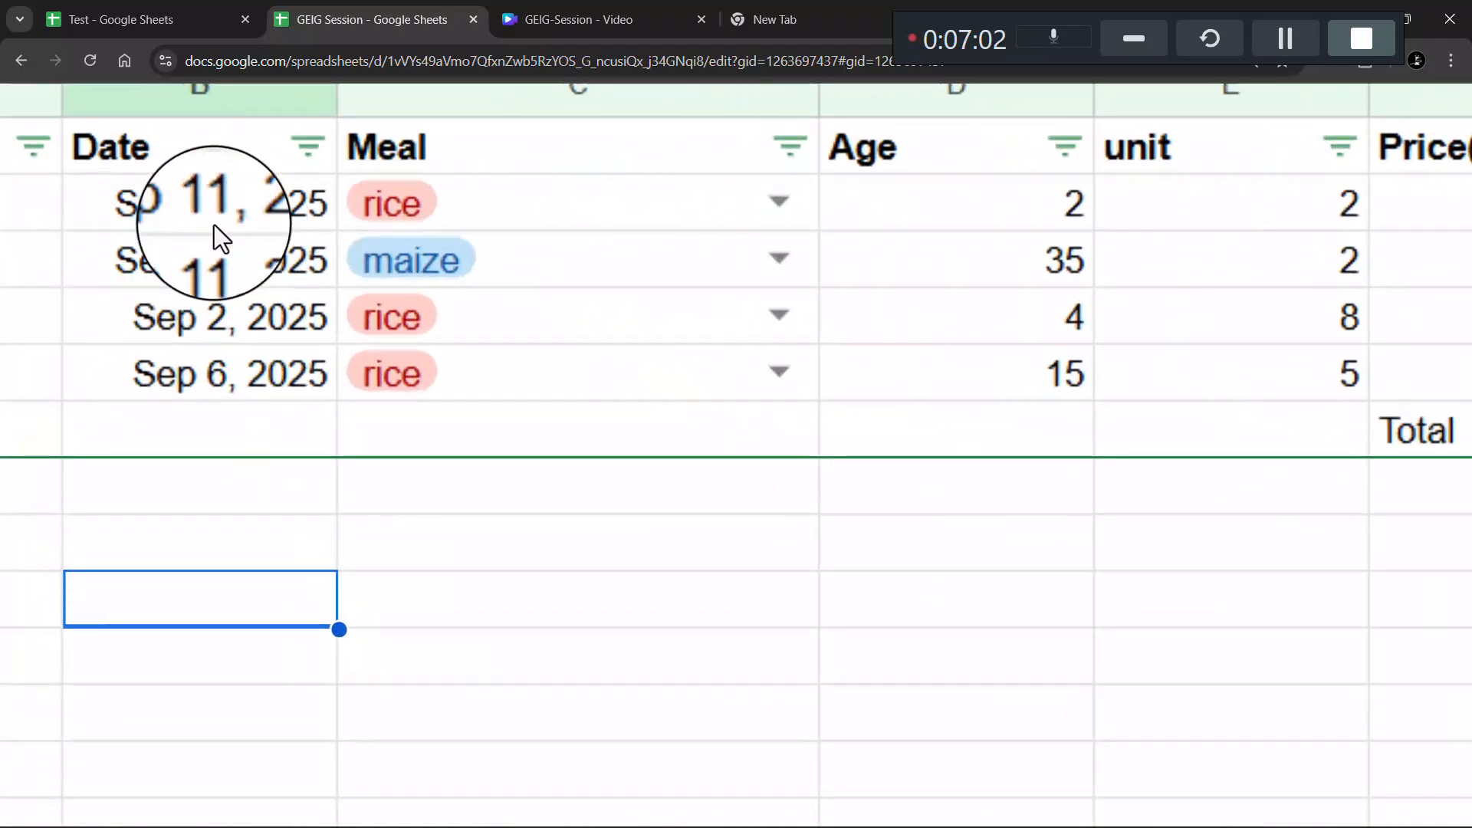
{"action": "scroll", "coordinate": [214, 244], "scroll_direction": "down", "scroll_amount": 5}
{"action": "left_click", "coordinate": [153, 24]}
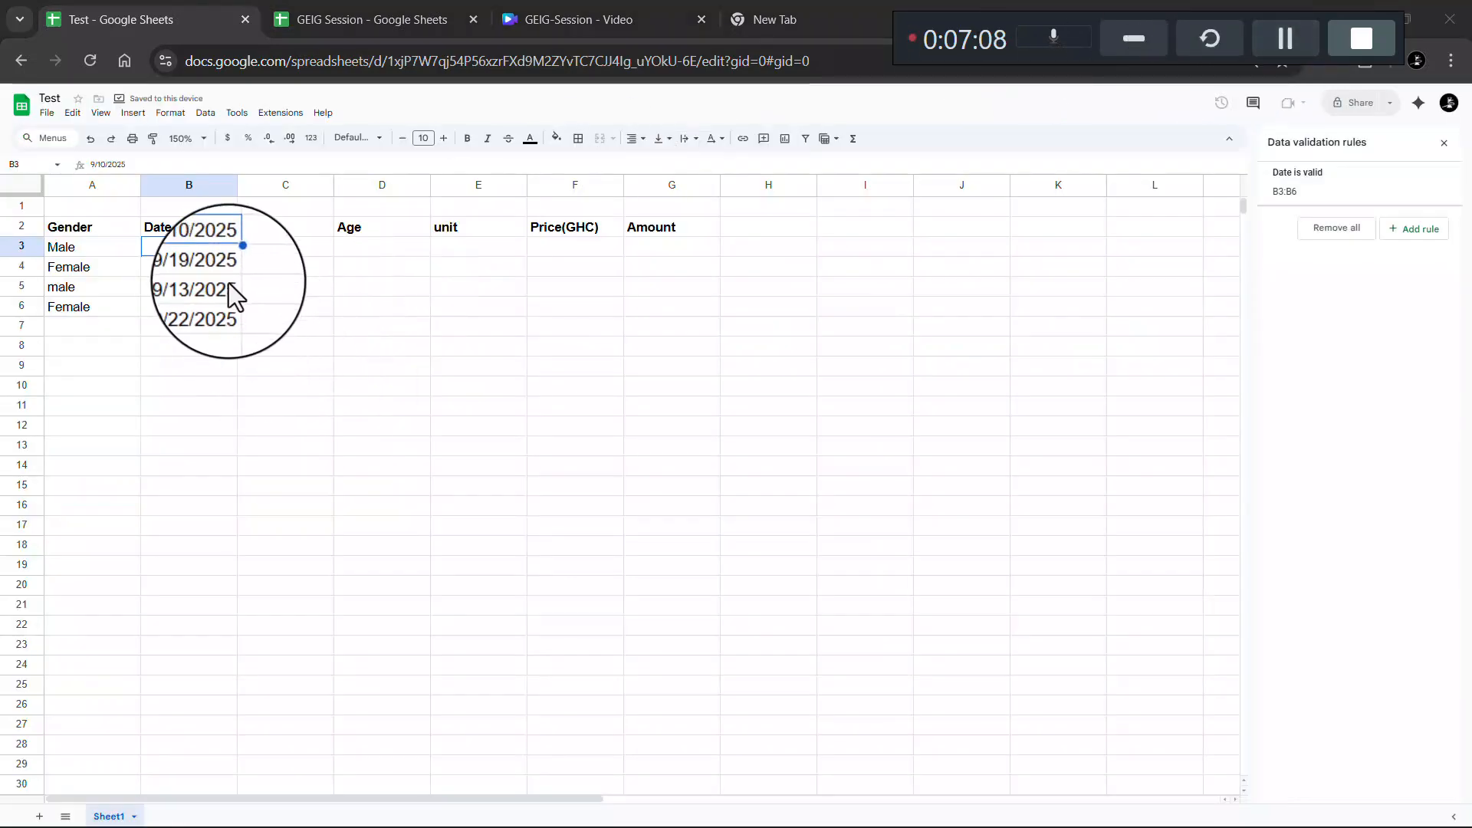
Apply the custom date format "Tuesday, August 5, 1930" to cell B3 and widen column B to fit the long date
{"action": "scroll", "coordinate": [221, 278], "scroll_direction": "up", "scroll_amount": 3}
{"action": "scroll", "coordinate": [221, 277], "scroll_direction": "up", "scroll_amount": 2}
{"action": "scroll", "coordinate": [221, 277], "scroll_direction": "down", "scroll_amount": 3}
{"action": "scroll", "coordinate": [221, 278], "scroll_direction": "up", "scroll_amount": 2}
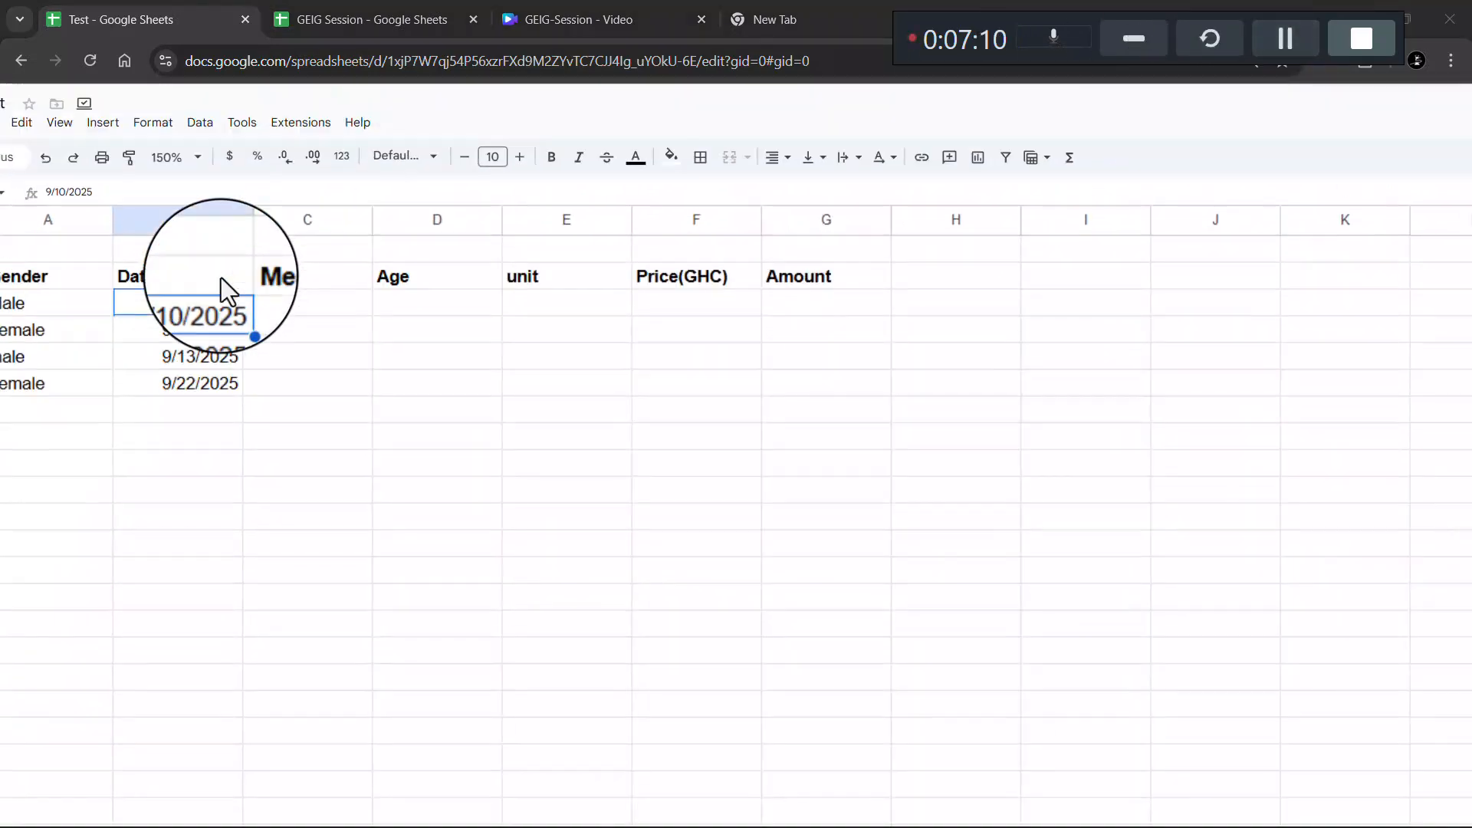
{"action": "scroll", "coordinate": [342, 159], "scroll_direction": "up", "scroll_amount": 4}
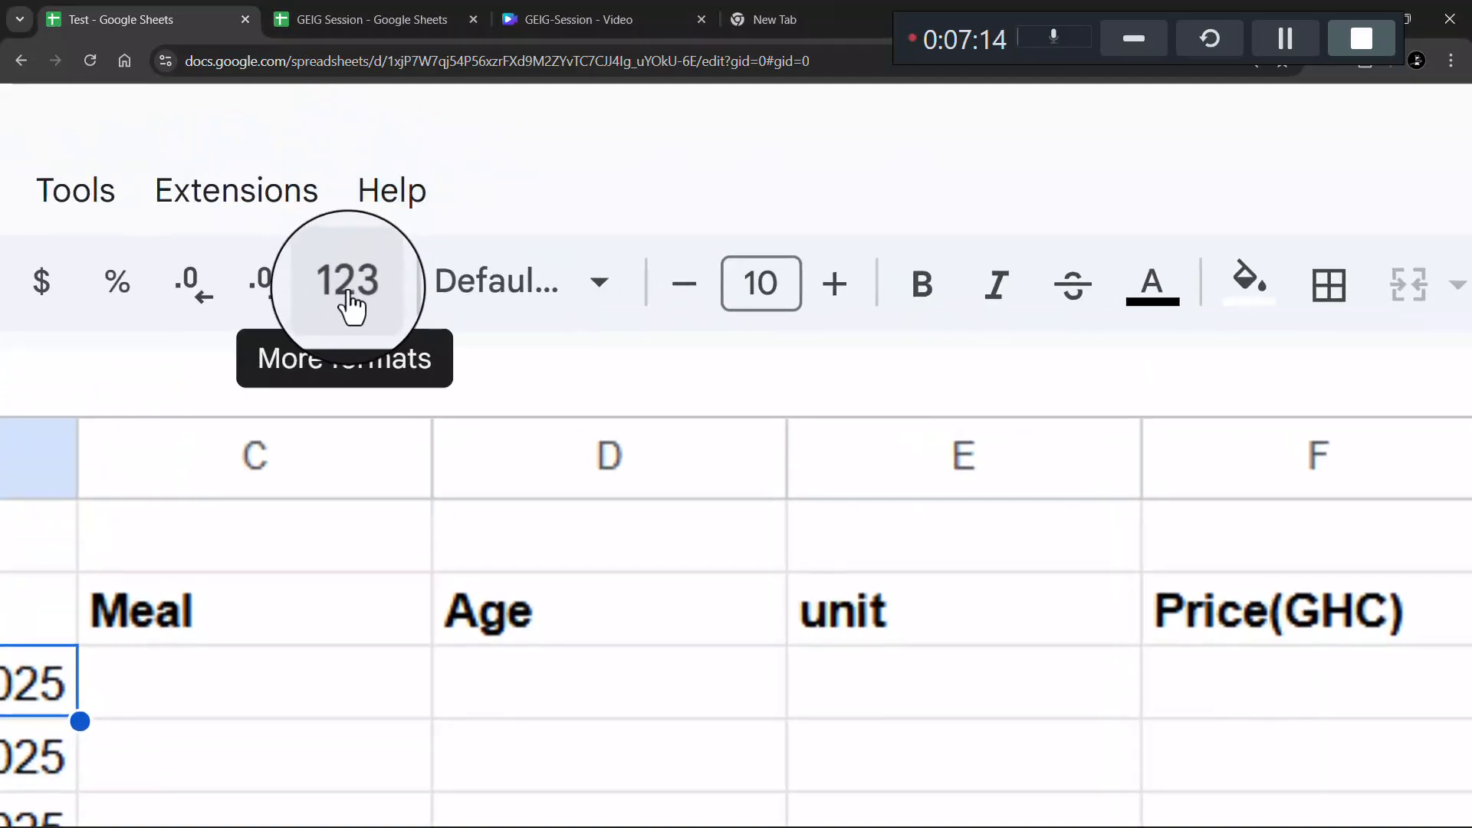
{"action": "scroll", "coordinate": [349, 305], "scroll_direction": "down", "scroll_amount": 5}
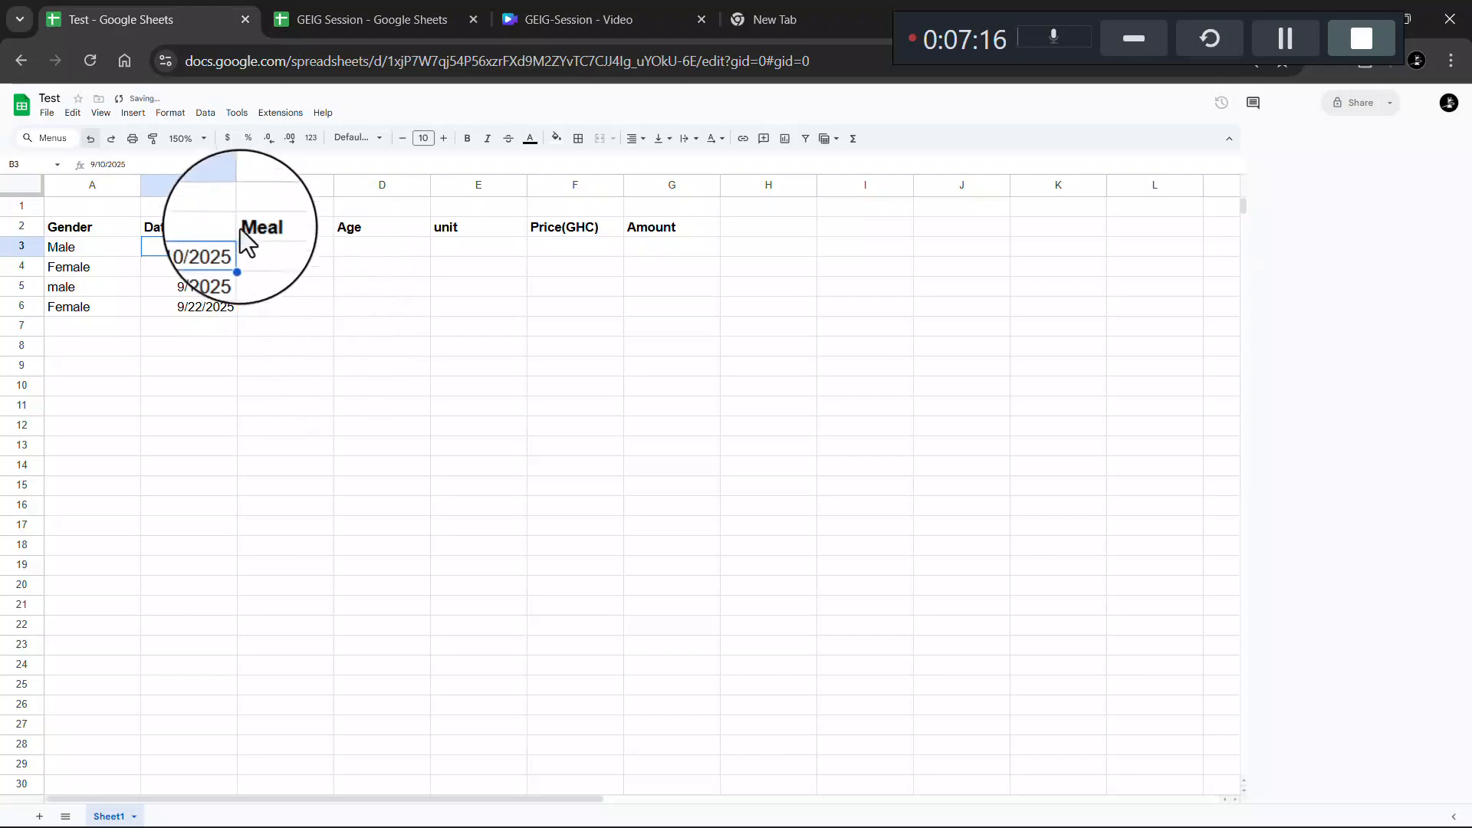
{"action": "left_click", "coordinate": [311, 139]}
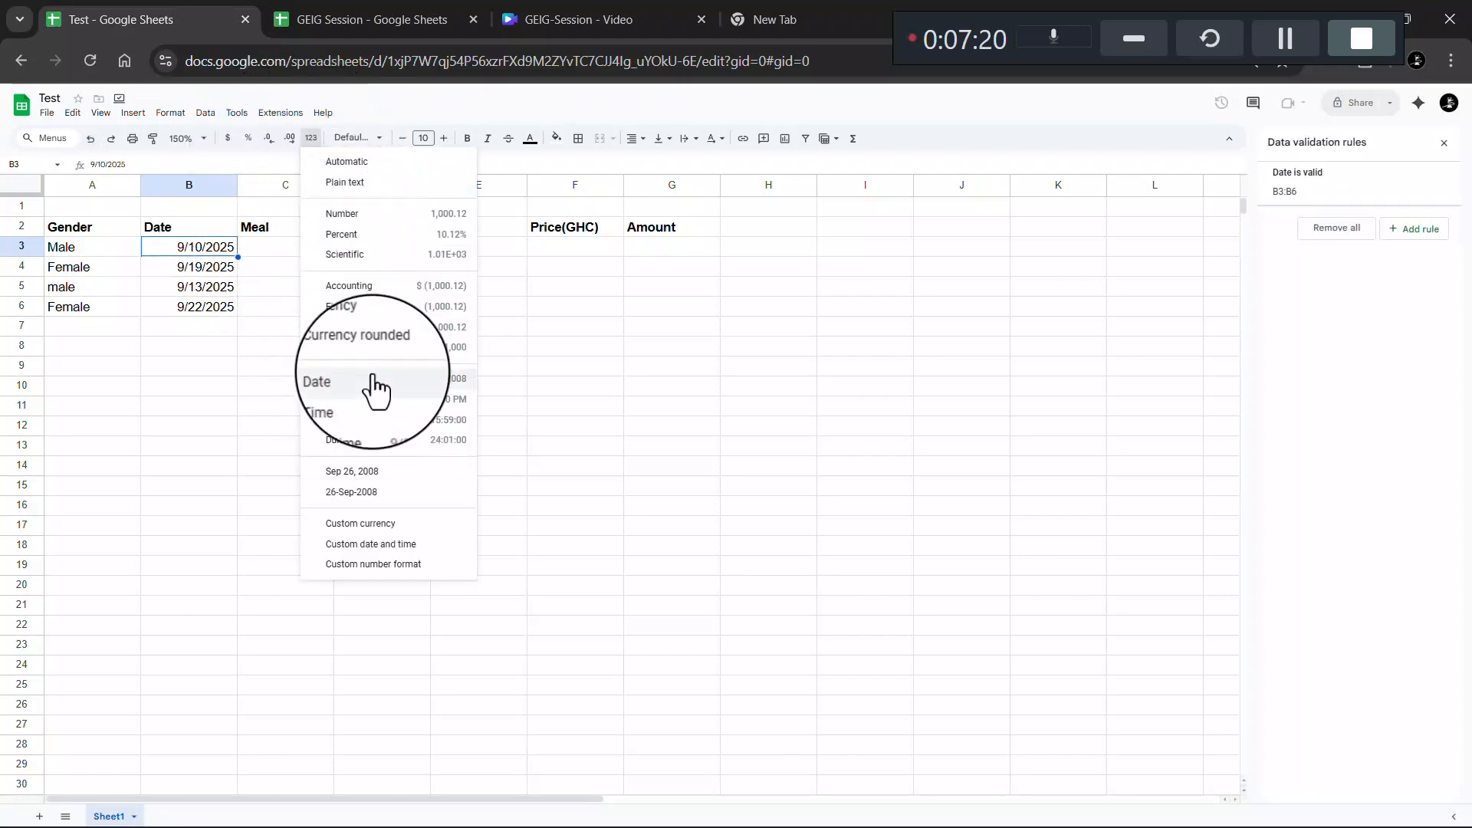
{"action": "left_click", "coordinate": [379, 546]}
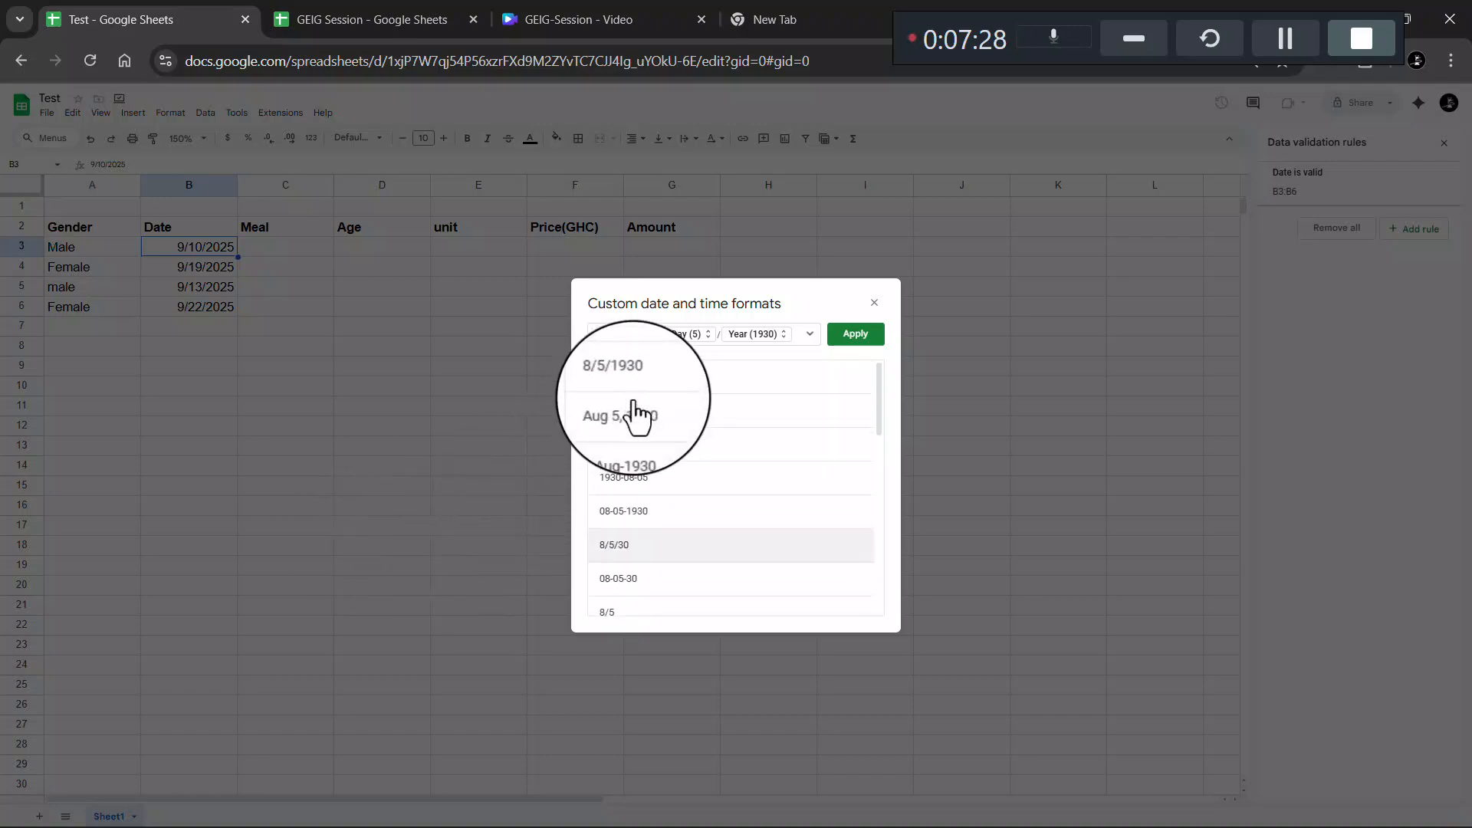
{"action": "scroll", "coordinate": [633, 414], "scroll_direction": "down", "scroll_amount": 7}
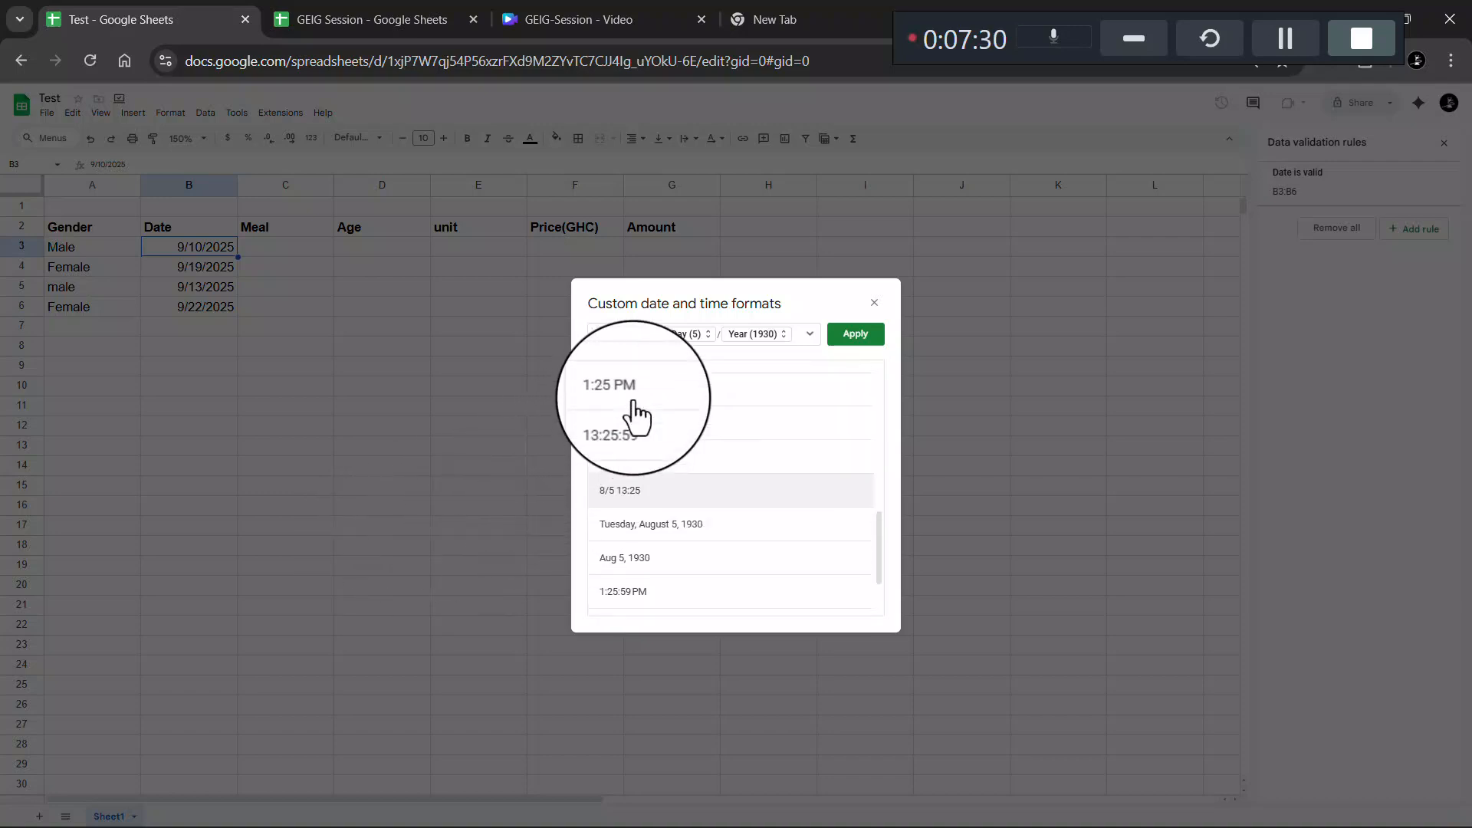
{"action": "scroll", "coordinate": [633, 414], "scroll_direction": "up", "scroll_amount": 5}
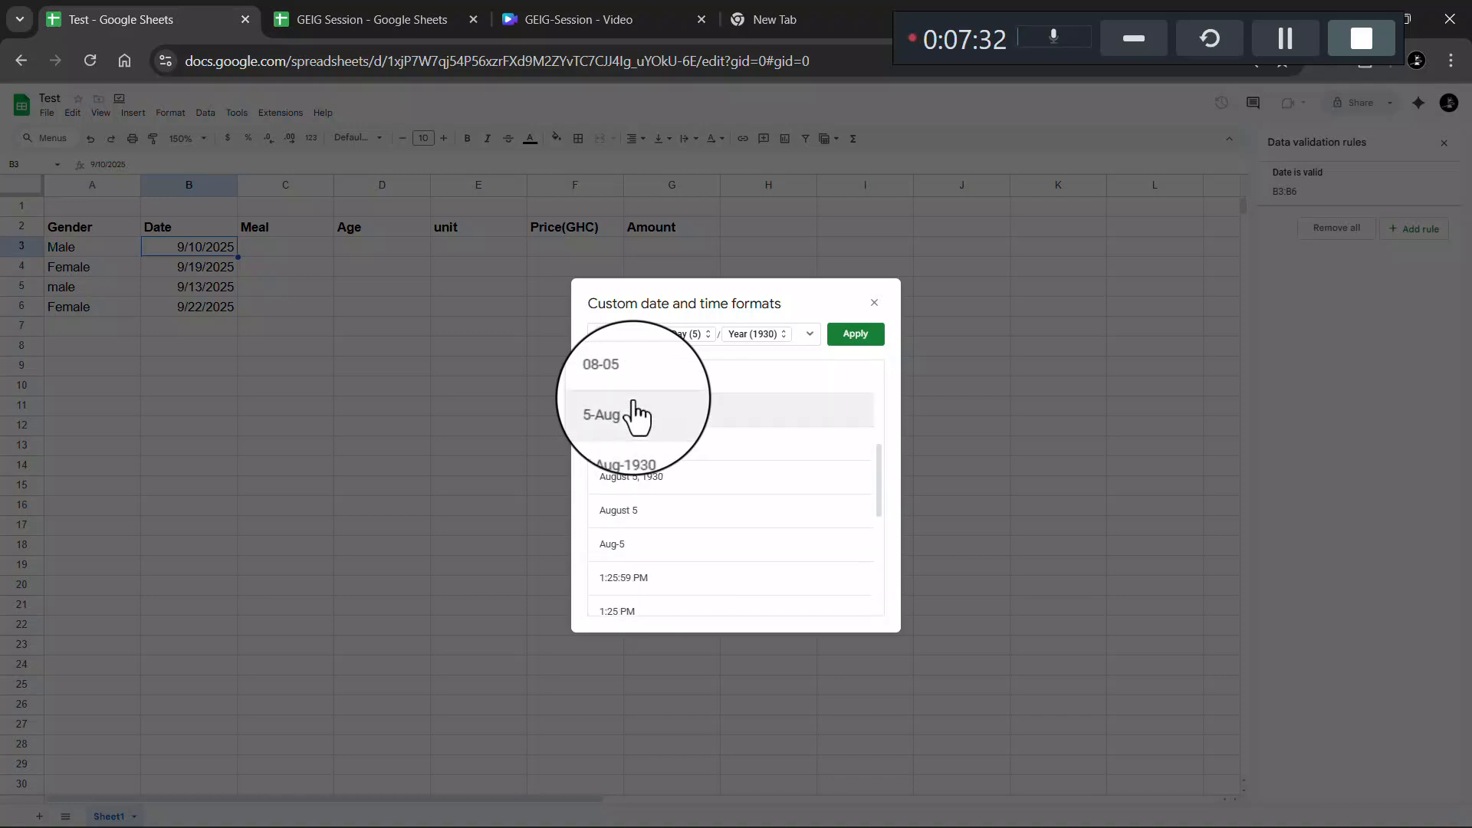
{"action": "scroll", "coordinate": [633, 466], "scroll_direction": "down", "scroll_amount": 3}
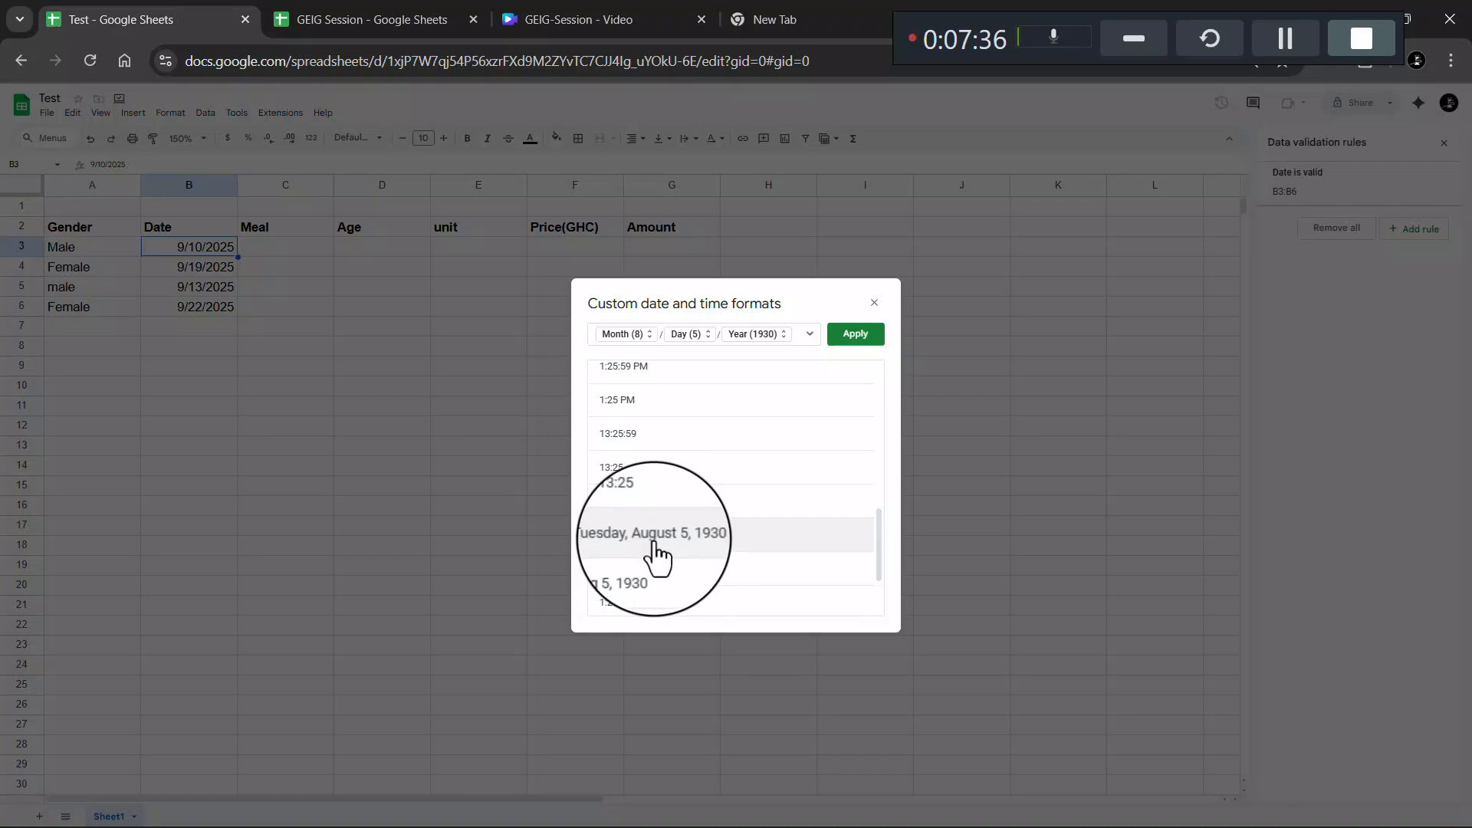
{"action": "left_click", "coordinate": [654, 543]}
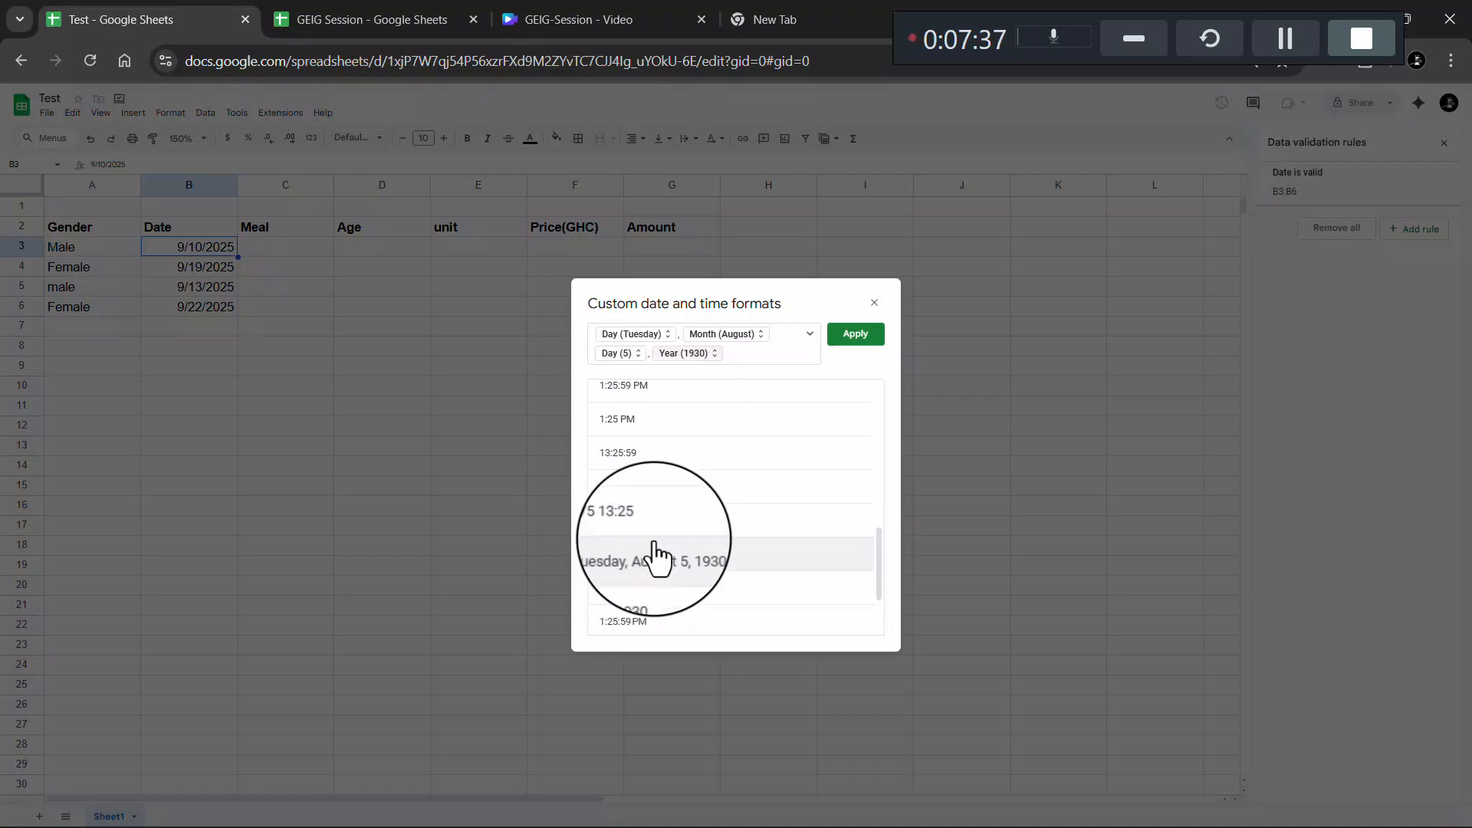
{"action": "left_click", "coordinate": [853, 336]}
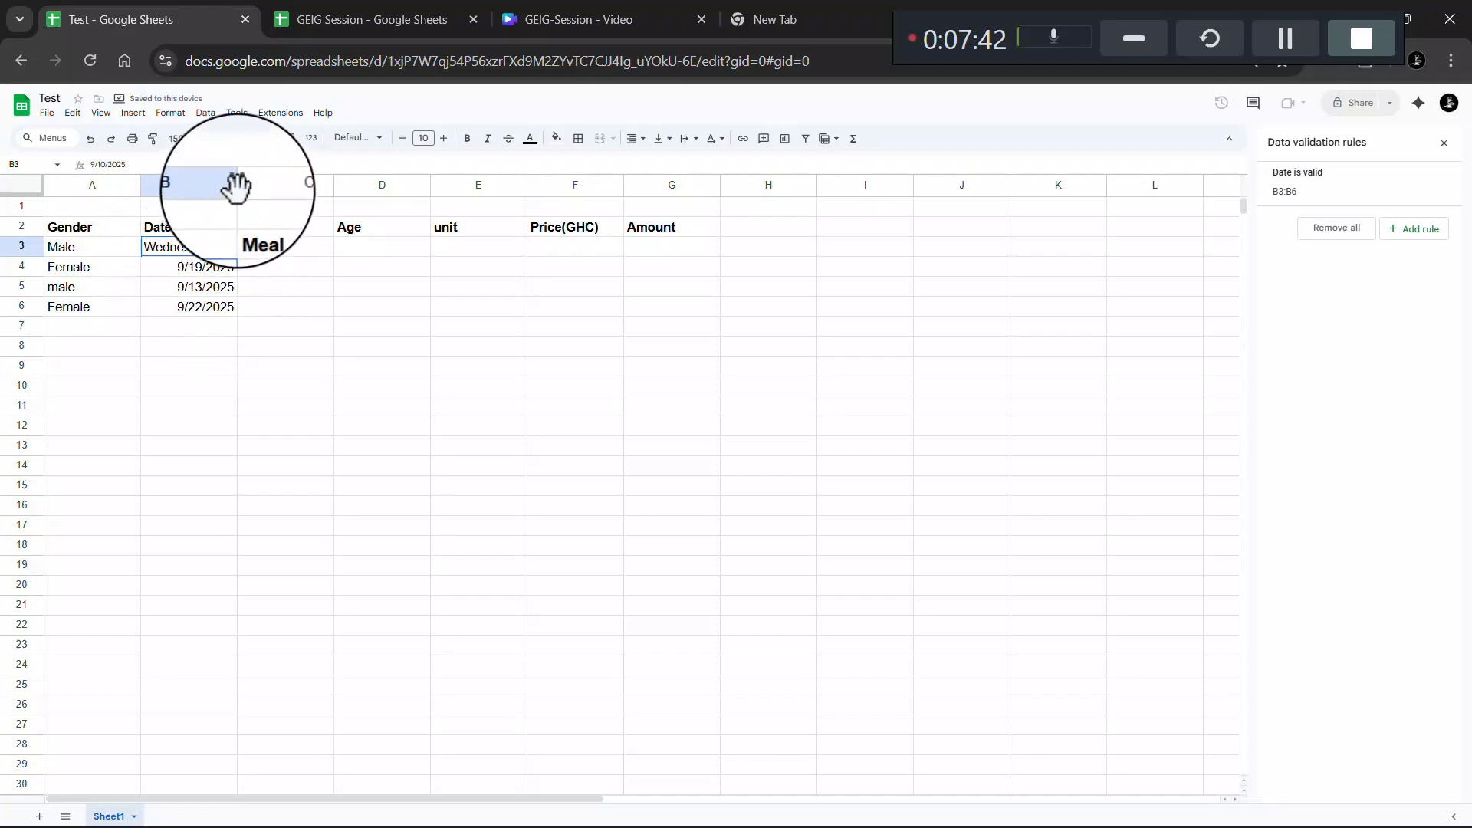
{"action": "left_click_drag", "start_coordinate": [237, 188], "coordinate": [389, 187]}
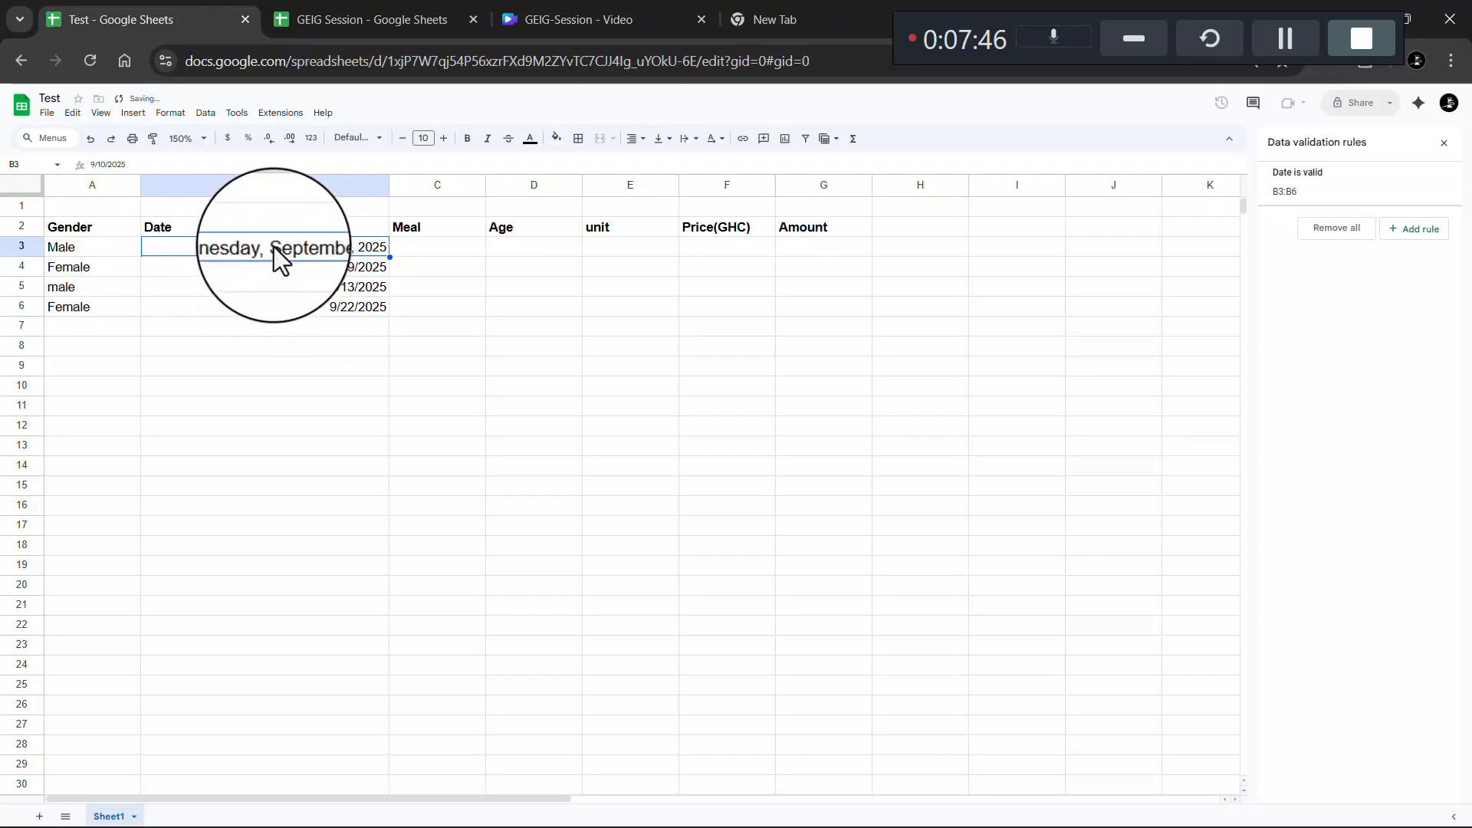
Apply the custom date format "Tuesday, August 5, 1930" to the dates in cells B4 to B6
{"action": "left_click", "coordinate": [368, 273]}
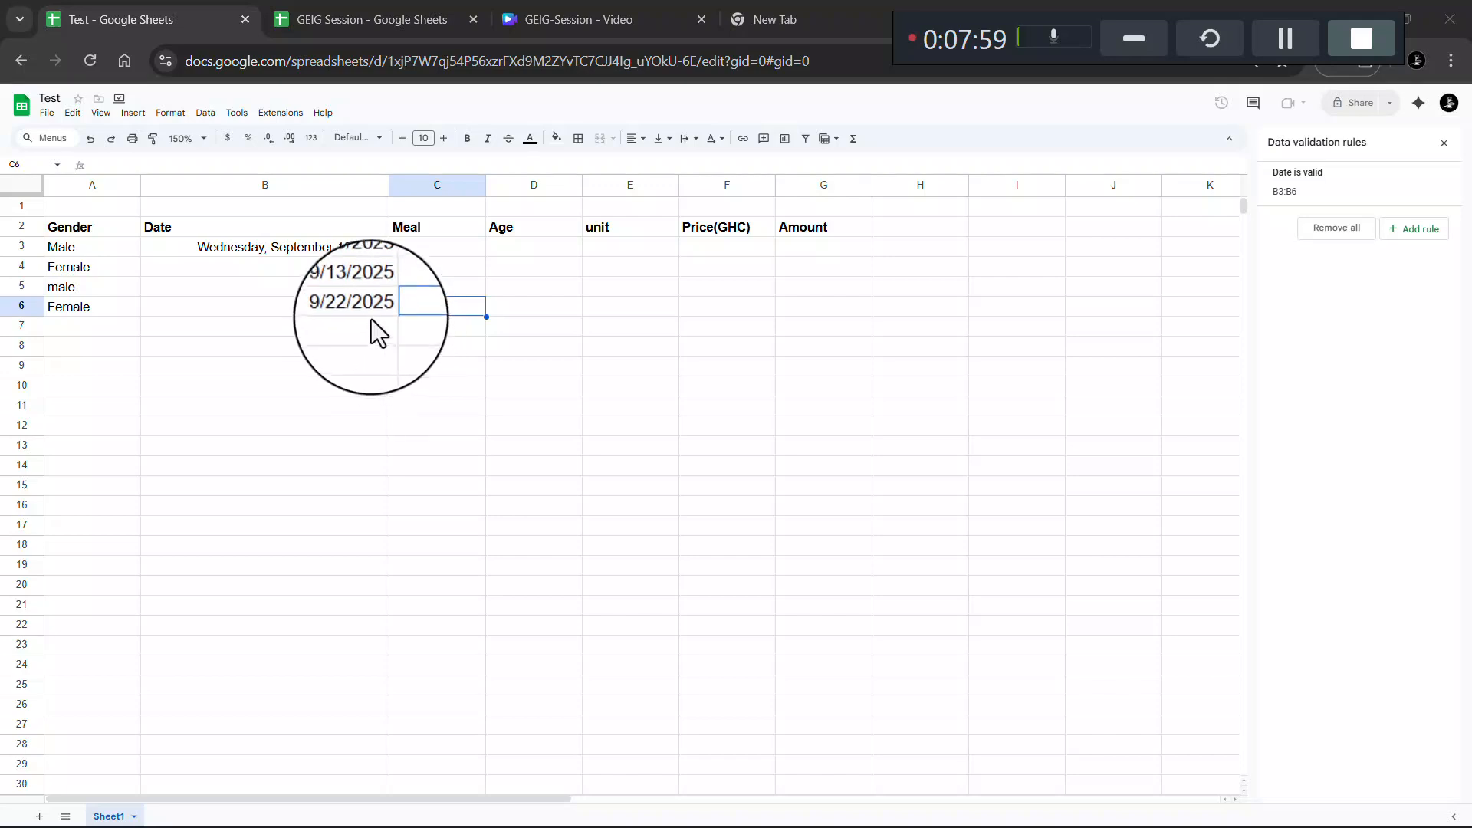
{"action": "left_click", "coordinate": [371, 310]}
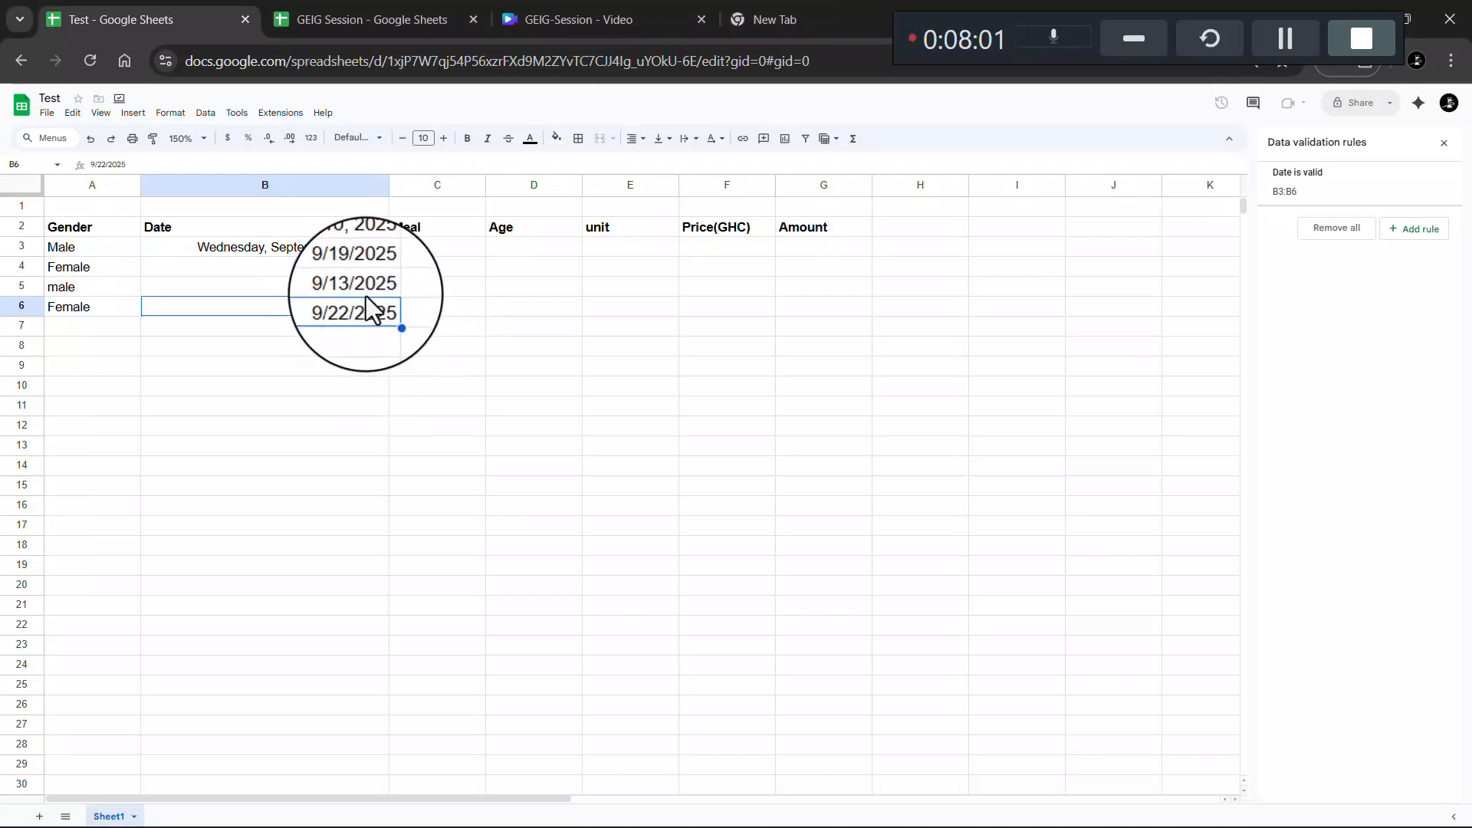
{"action": "left_click_drag", "start_coordinate": [361, 287], "coordinate": [355, 269]}
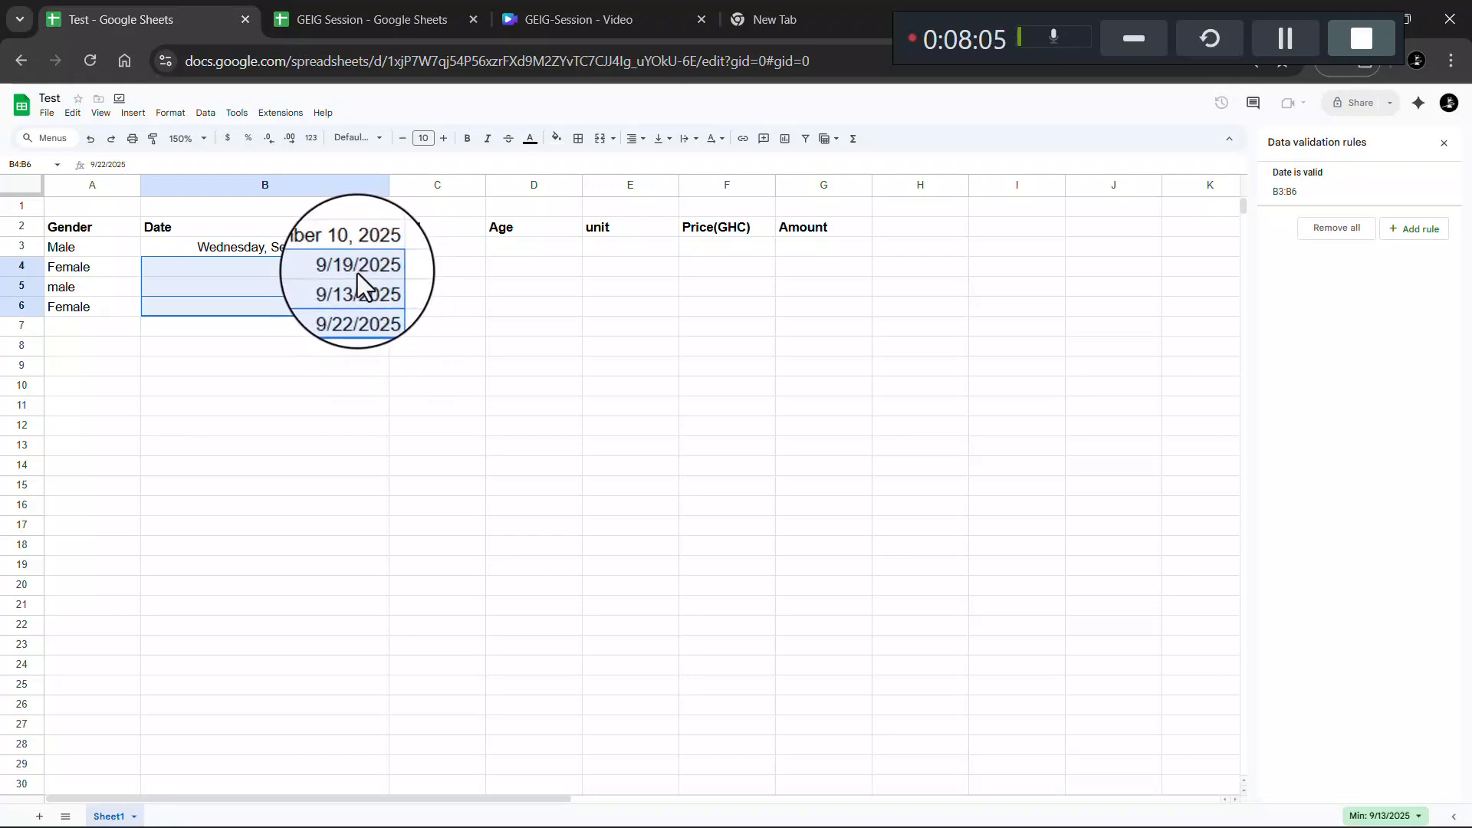
{"action": "left_click", "coordinate": [357, 325]}
{"action": "left_click_drag", "start_coordinate": [288, 308], "coordinate": [316, 268]}
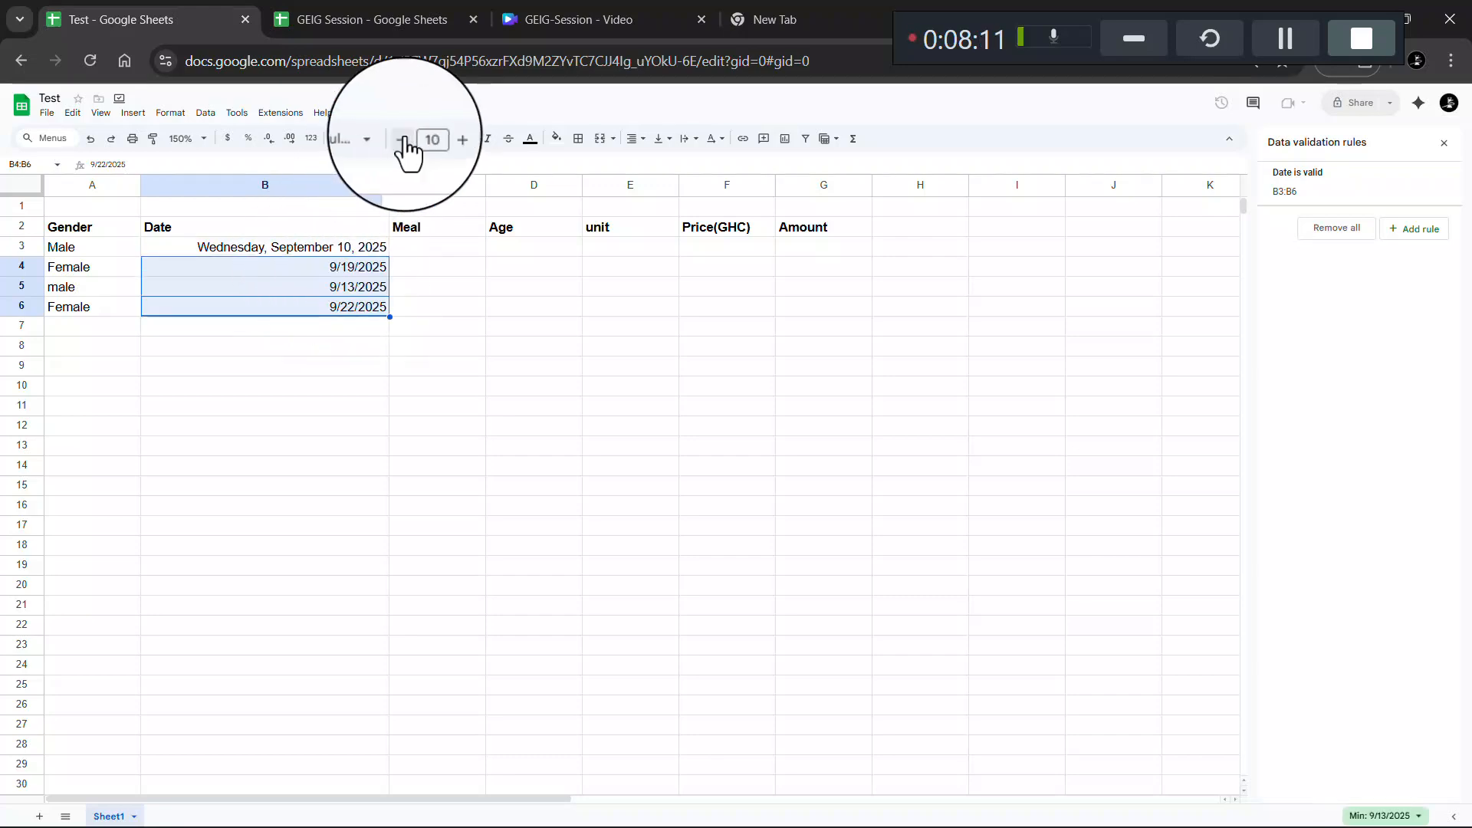
{"action": "left_click", "coordinate": [311, 140]}
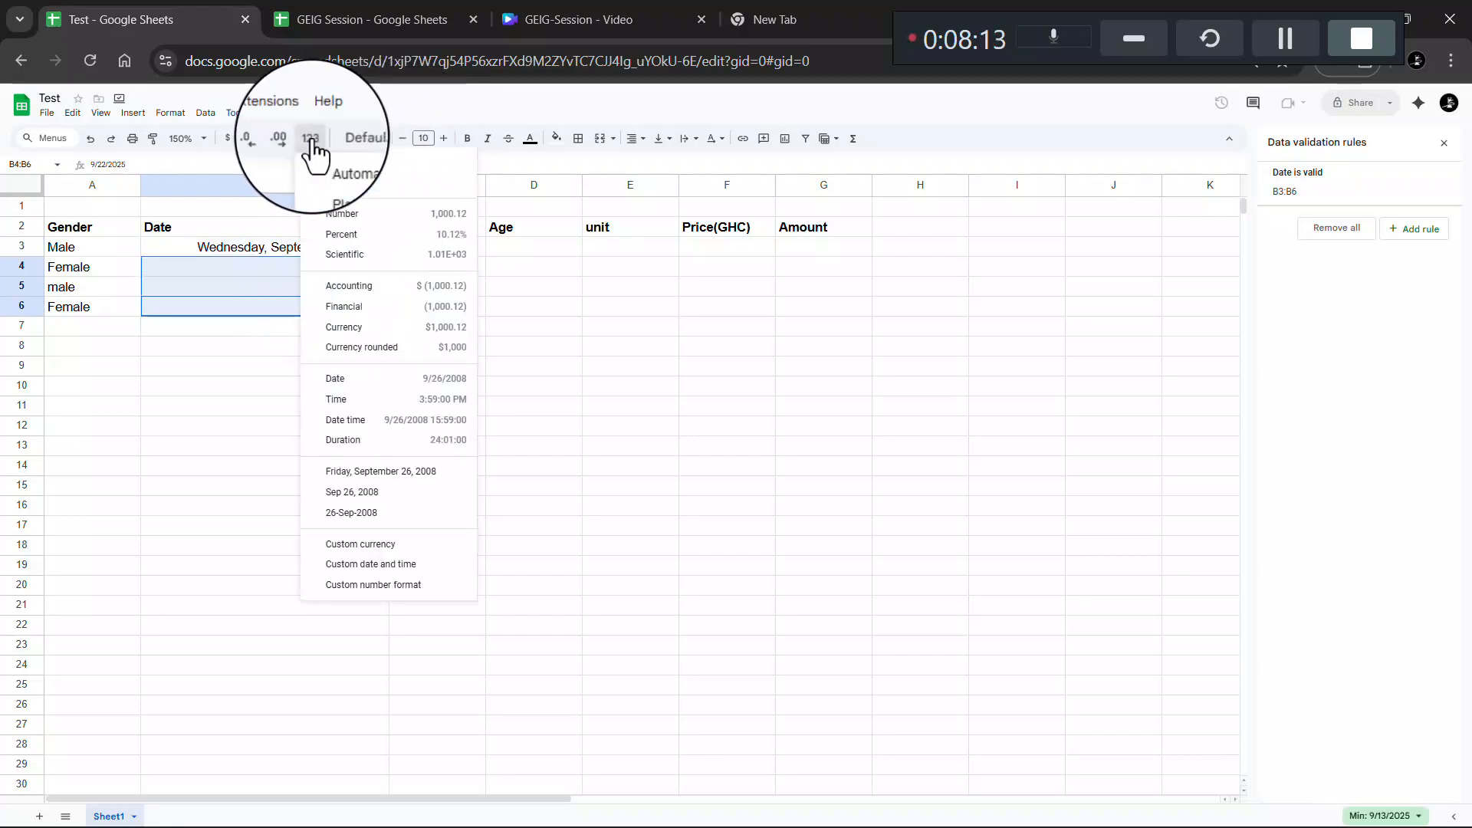
{"action": "left_click", "coordinate": [345, 571]}
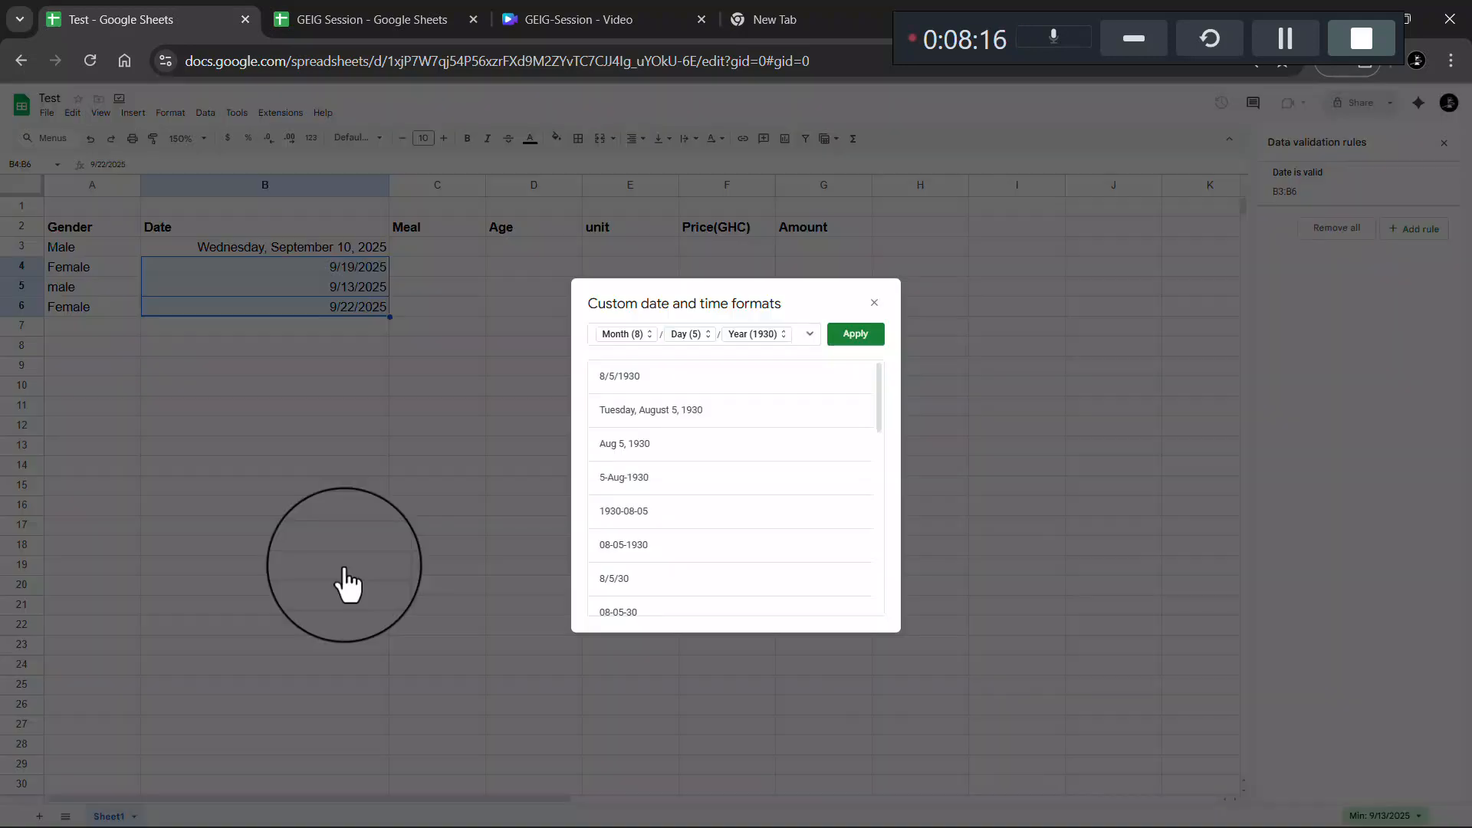
{"action": "left_click", "coordinate": [638, 429]}
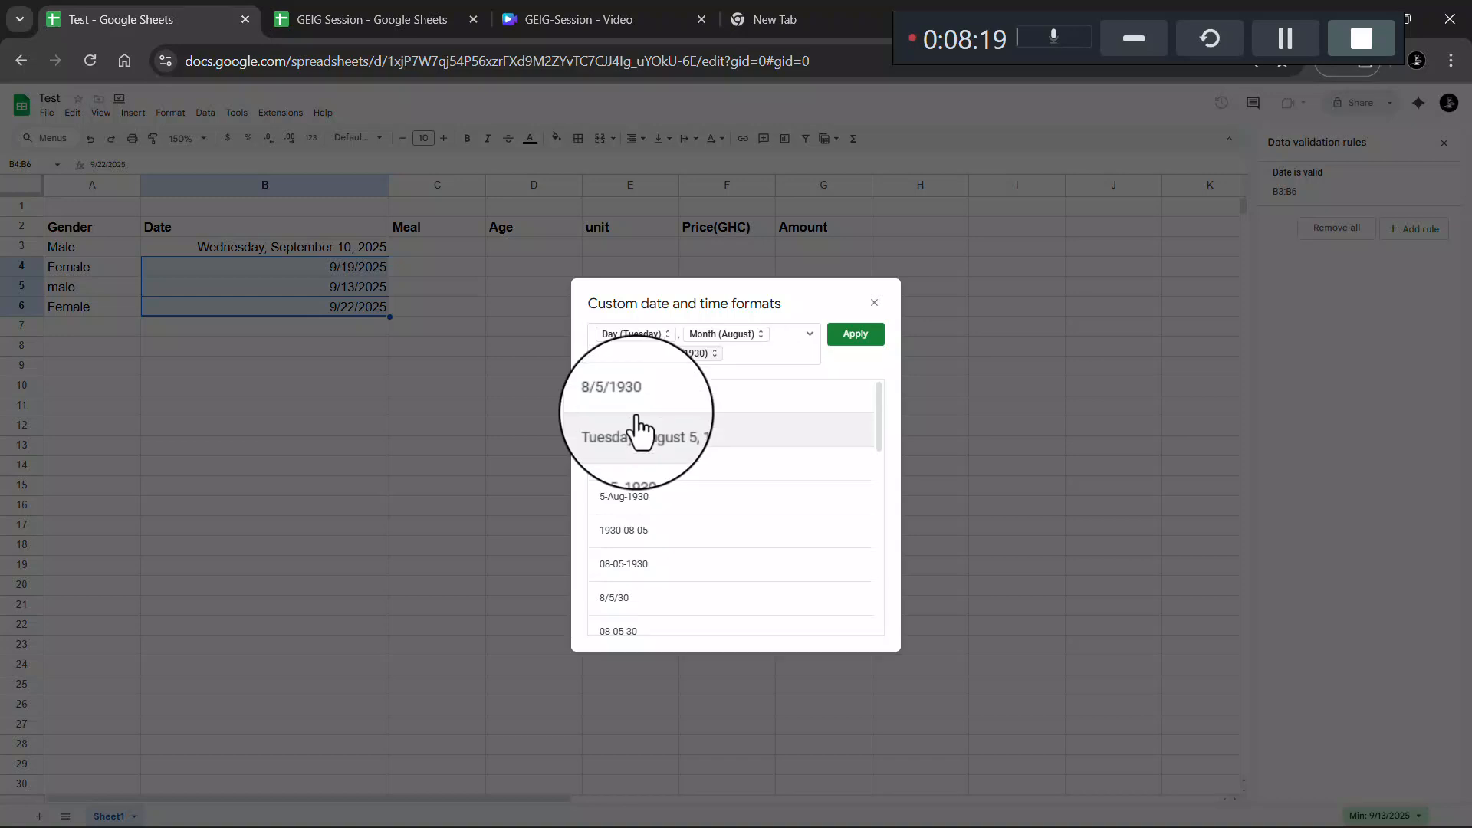
{"action": "left_click", "coordinate": [851, 342]}
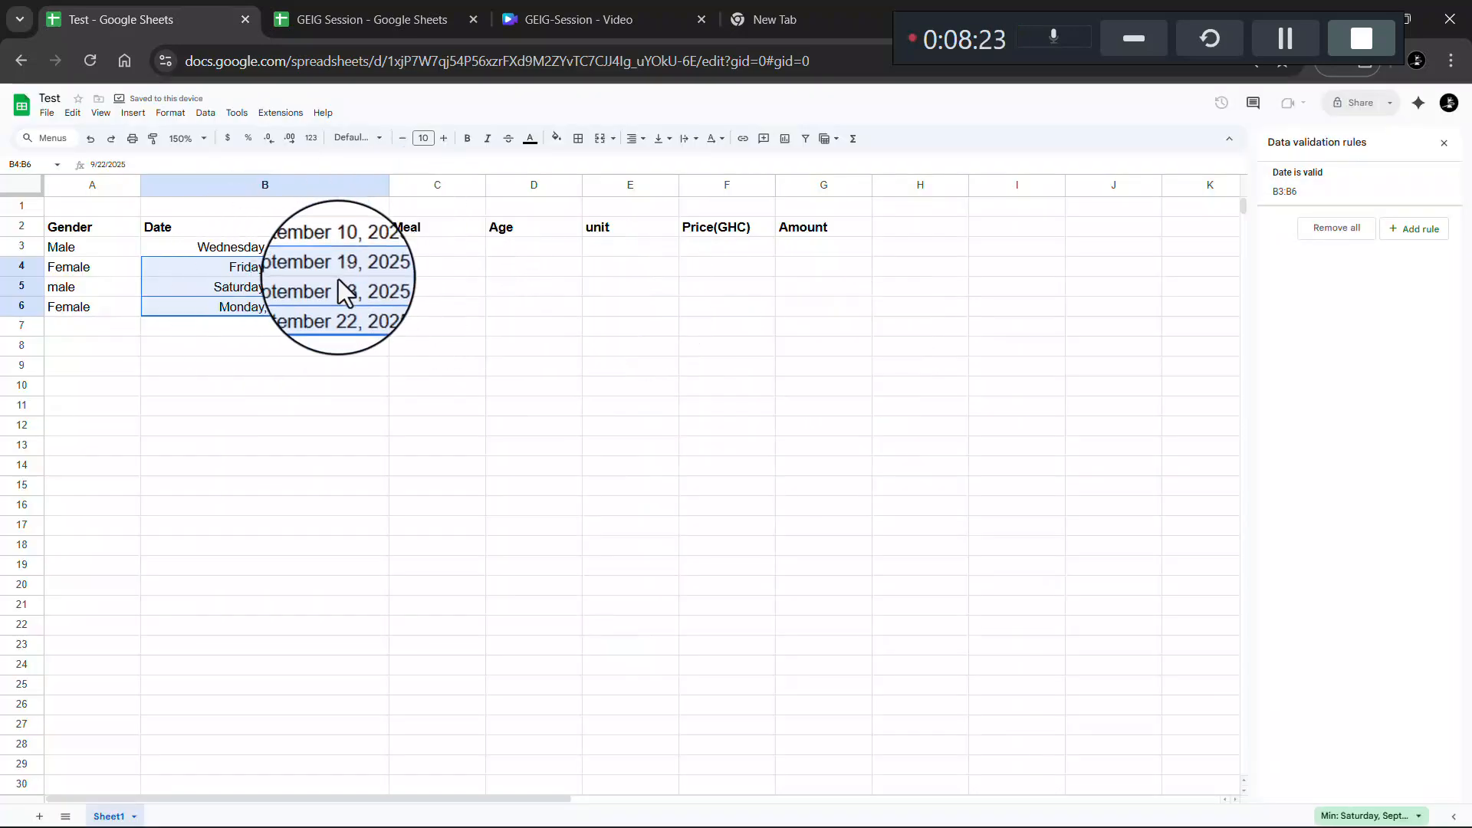
{"action": "left_click", "coordinate": [319, 363]}
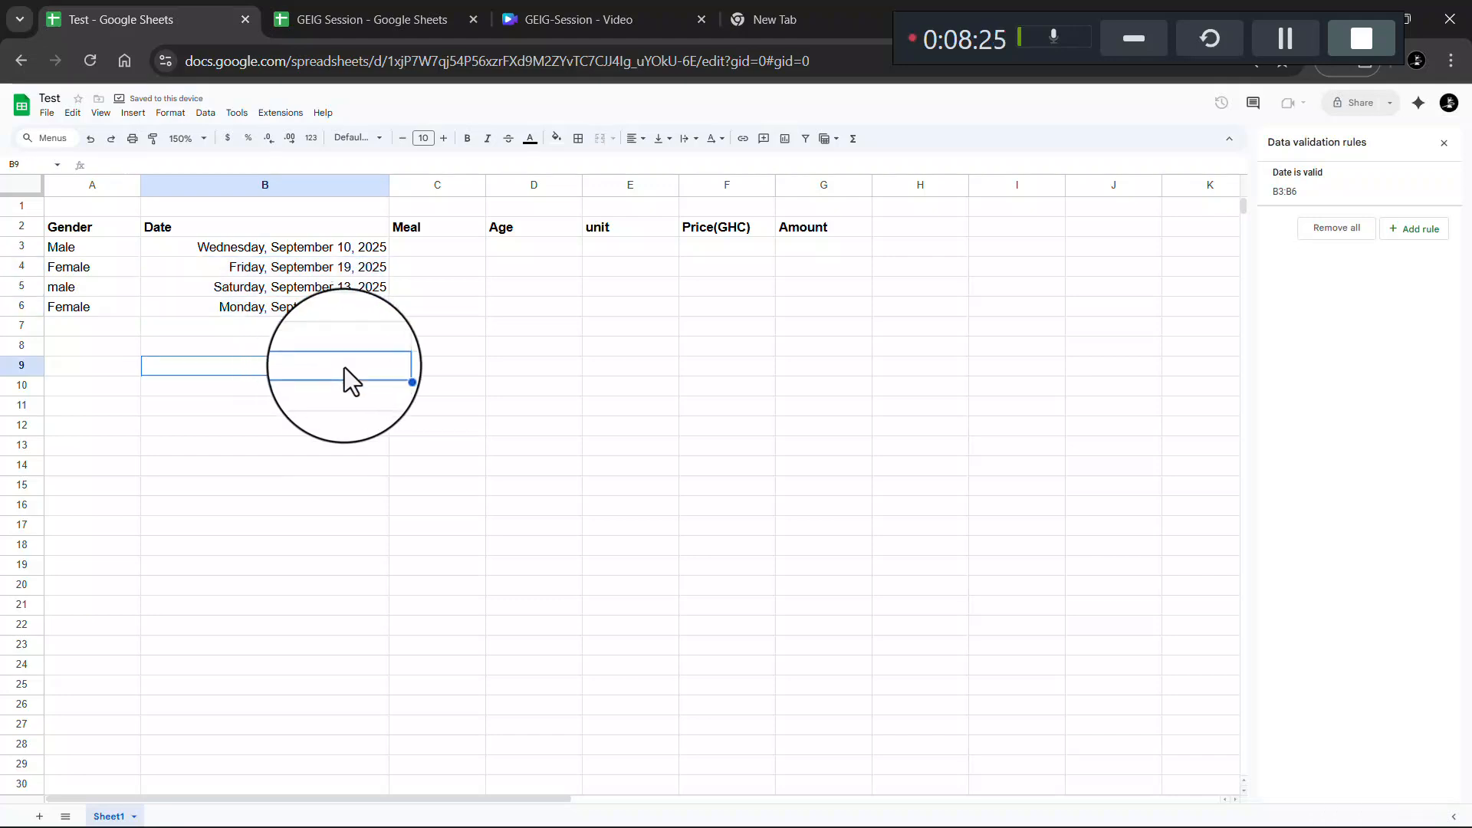
Switch to the GEIG Session spreadsheet and open Sheet1 to examine its Meal column
{"action": "left_click", "coordinate": [323, 23]}
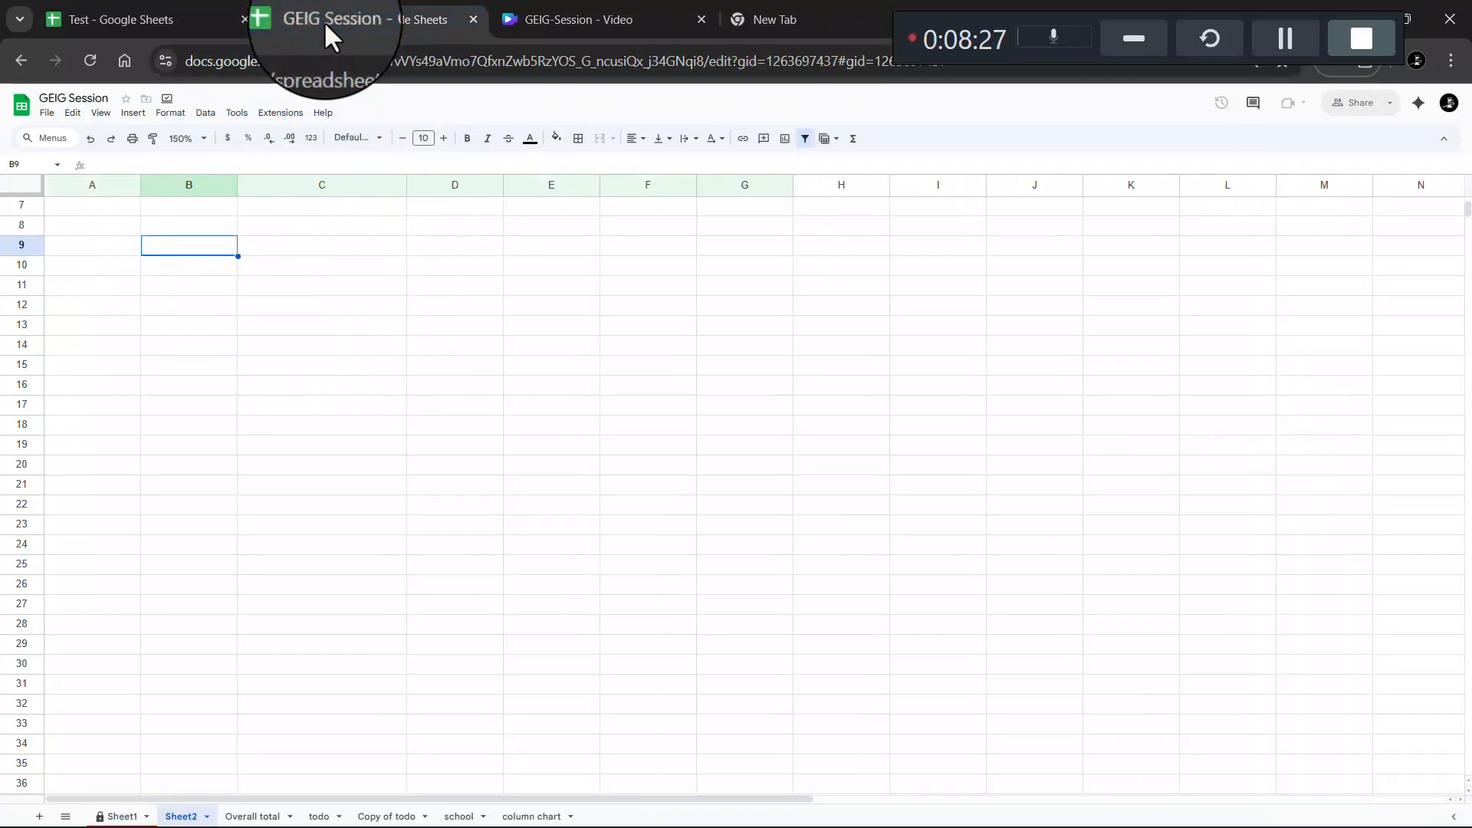
{"action": "left_click", "coordinate": [256, 816]}
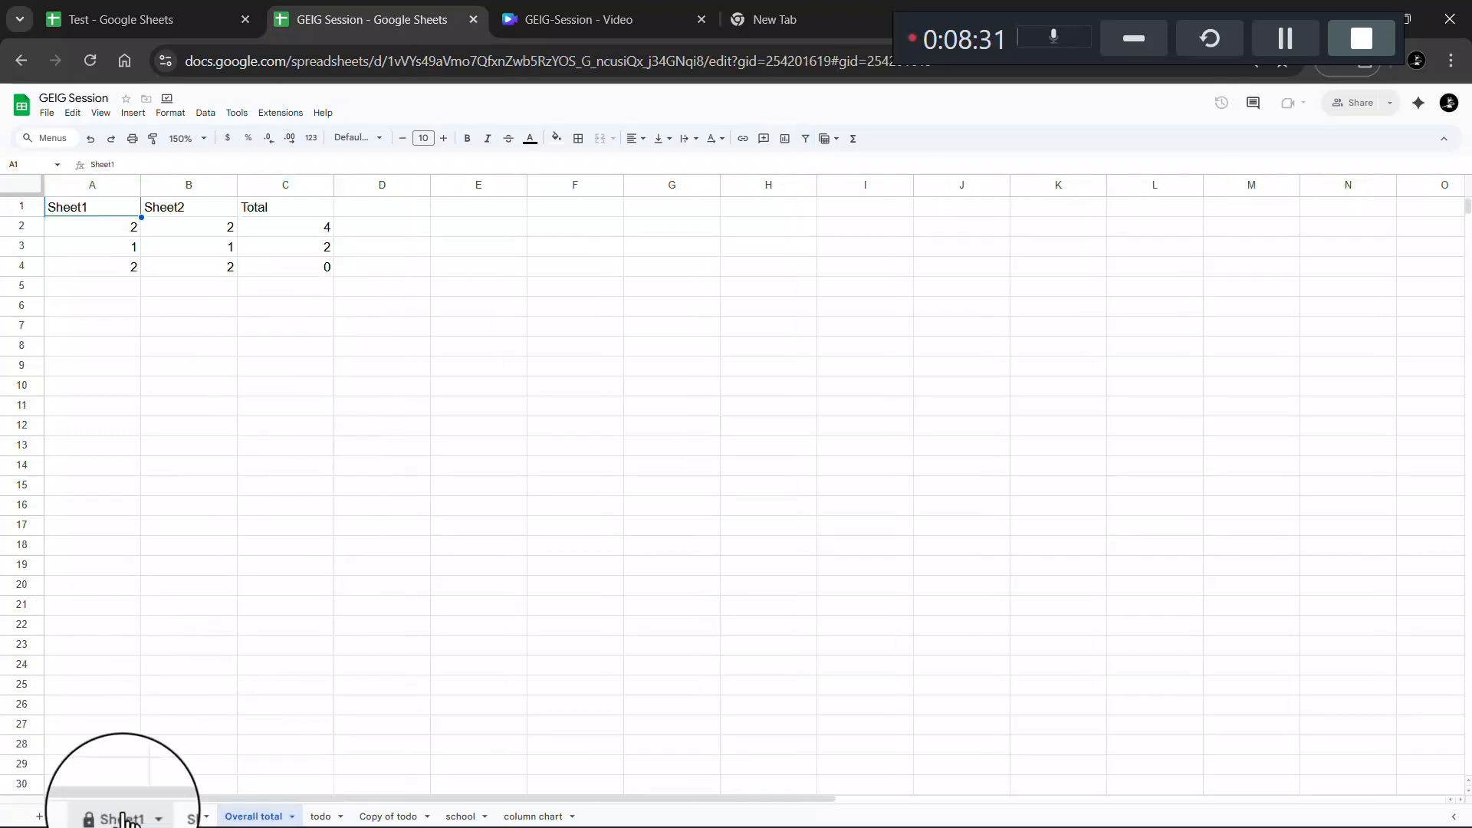
{"action": "left_click", "coordinate": [176, 817]}
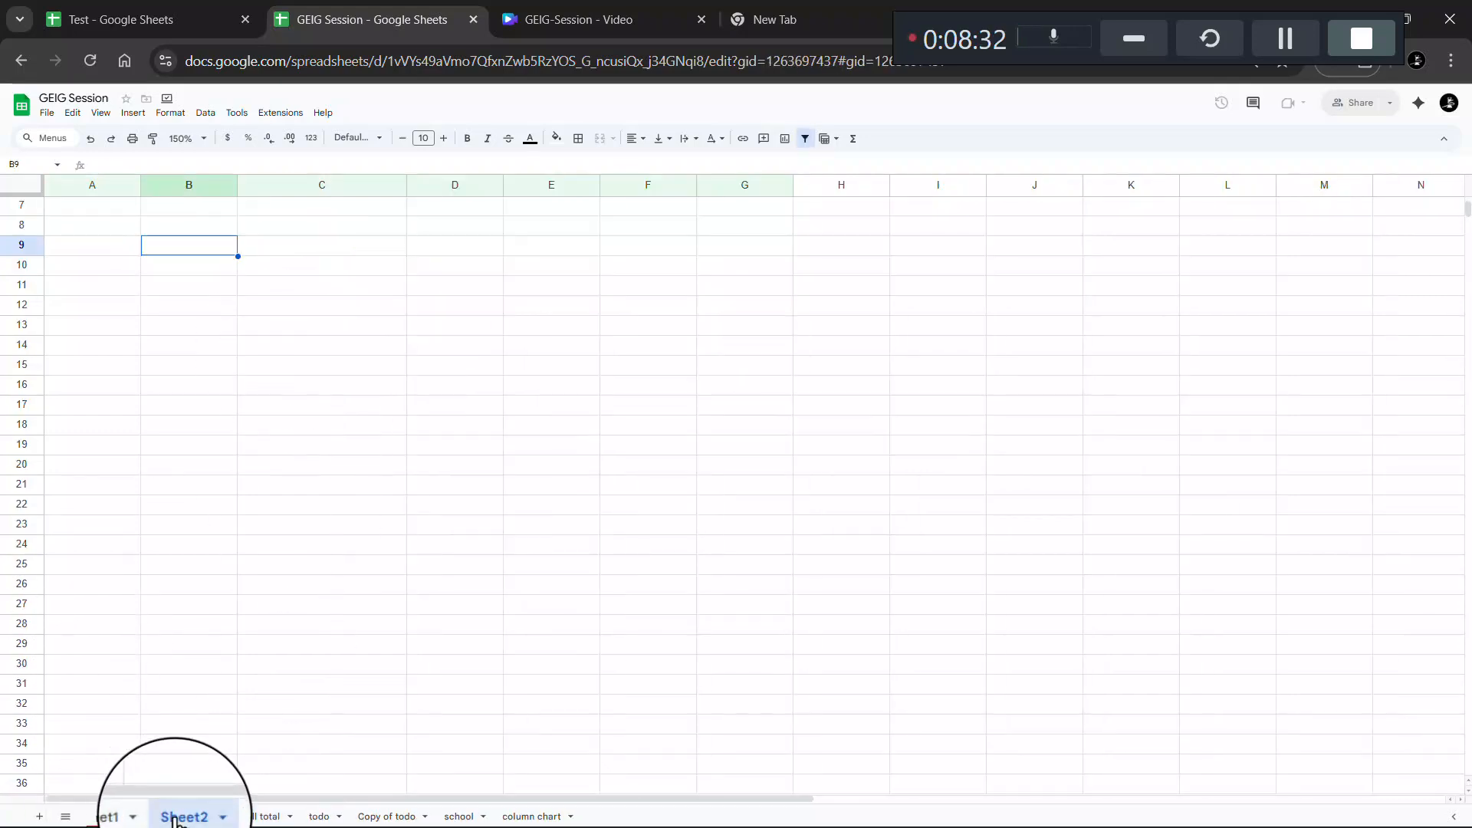
{"action": "left_click", "coordinate": [123, 818]}
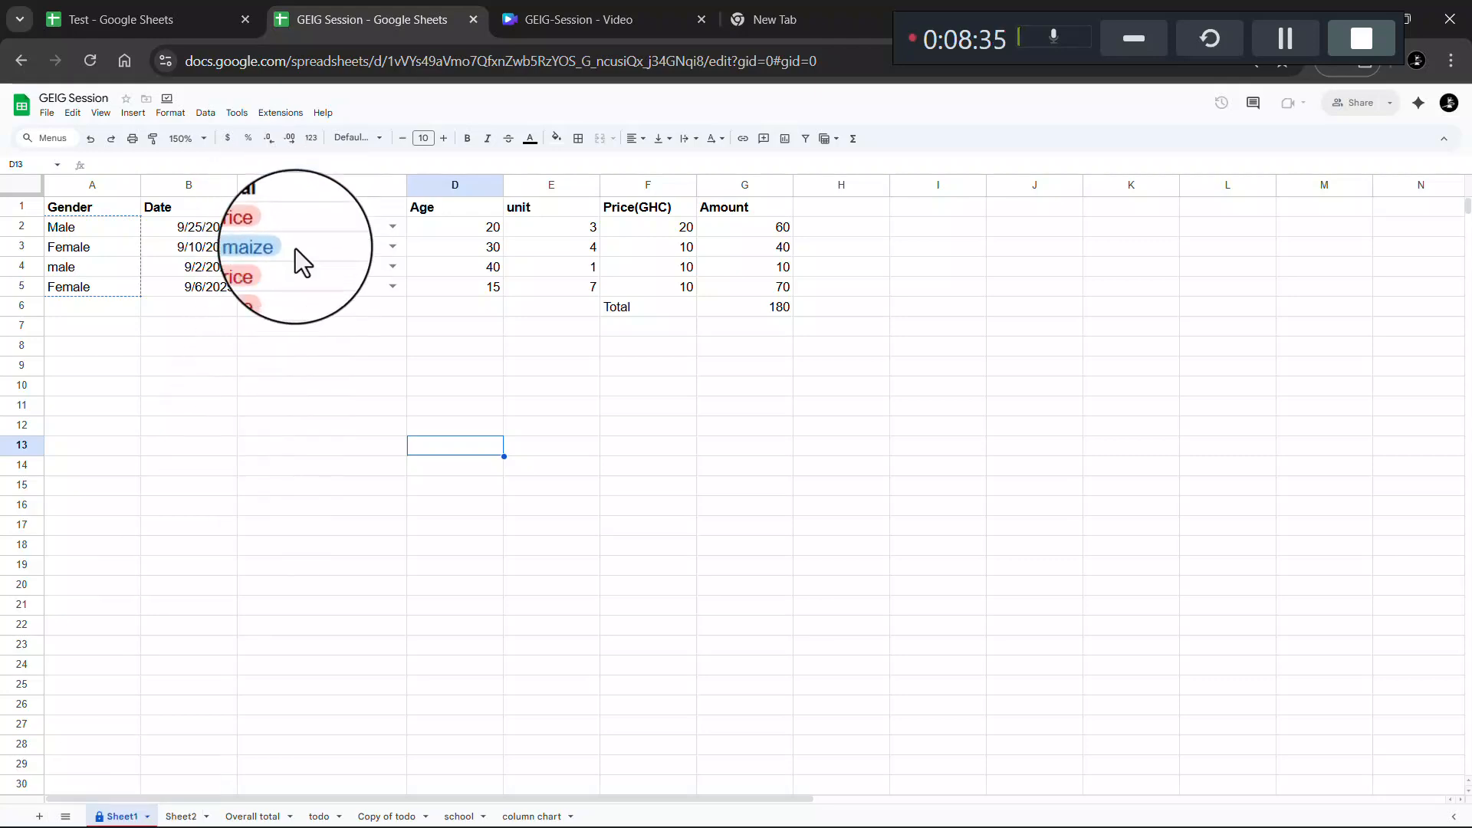